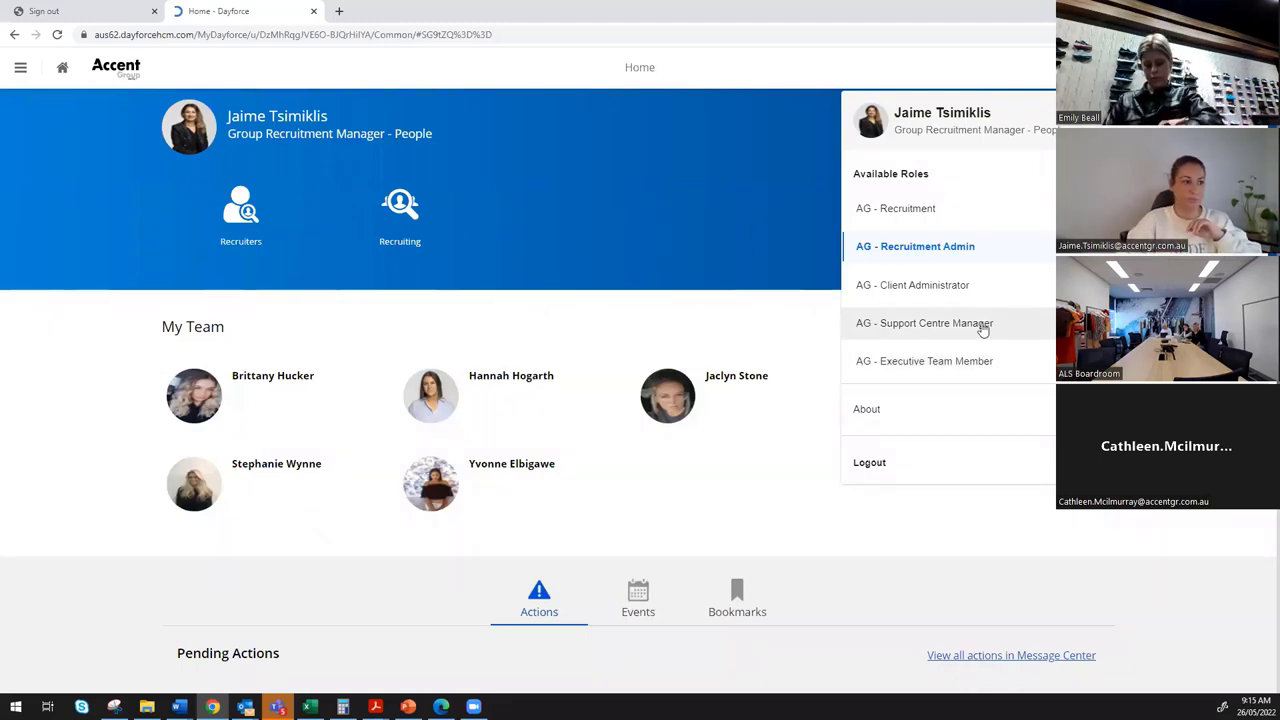
Step: Switch to the AG - Support Centre Manager role and open the Recruiting Job Requisitions list
click(981, 326)
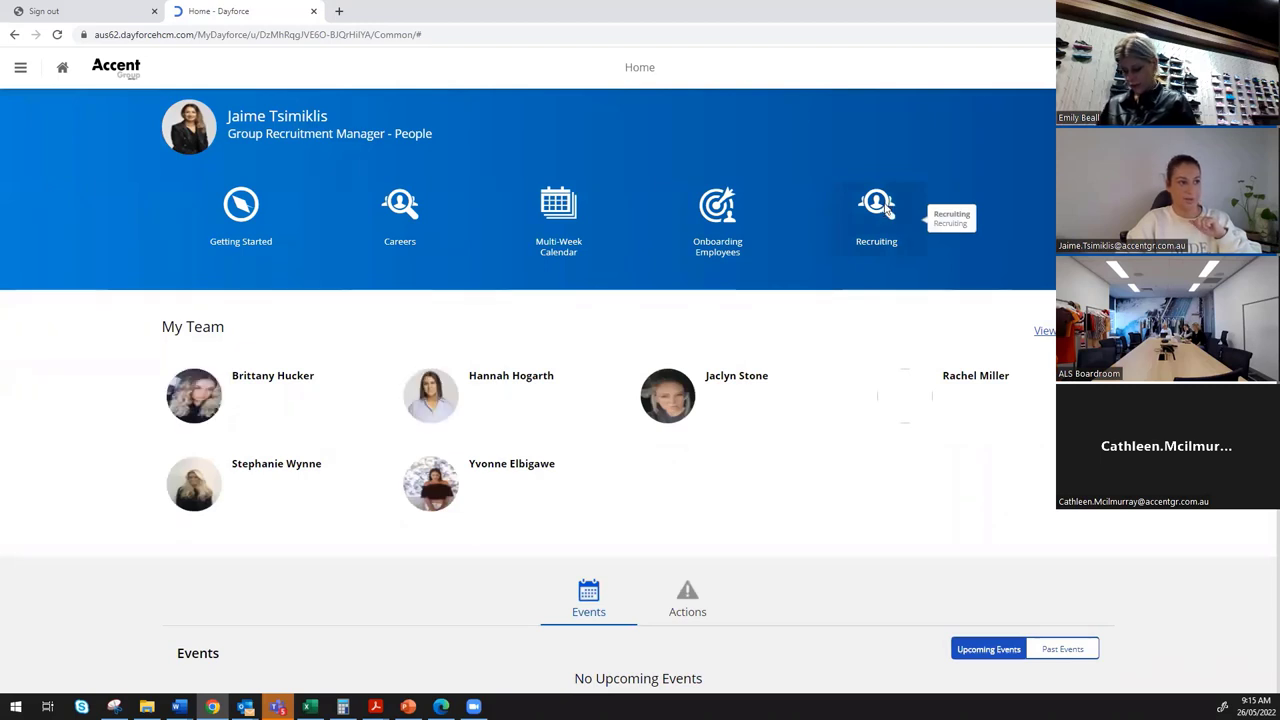
click(887, 207)
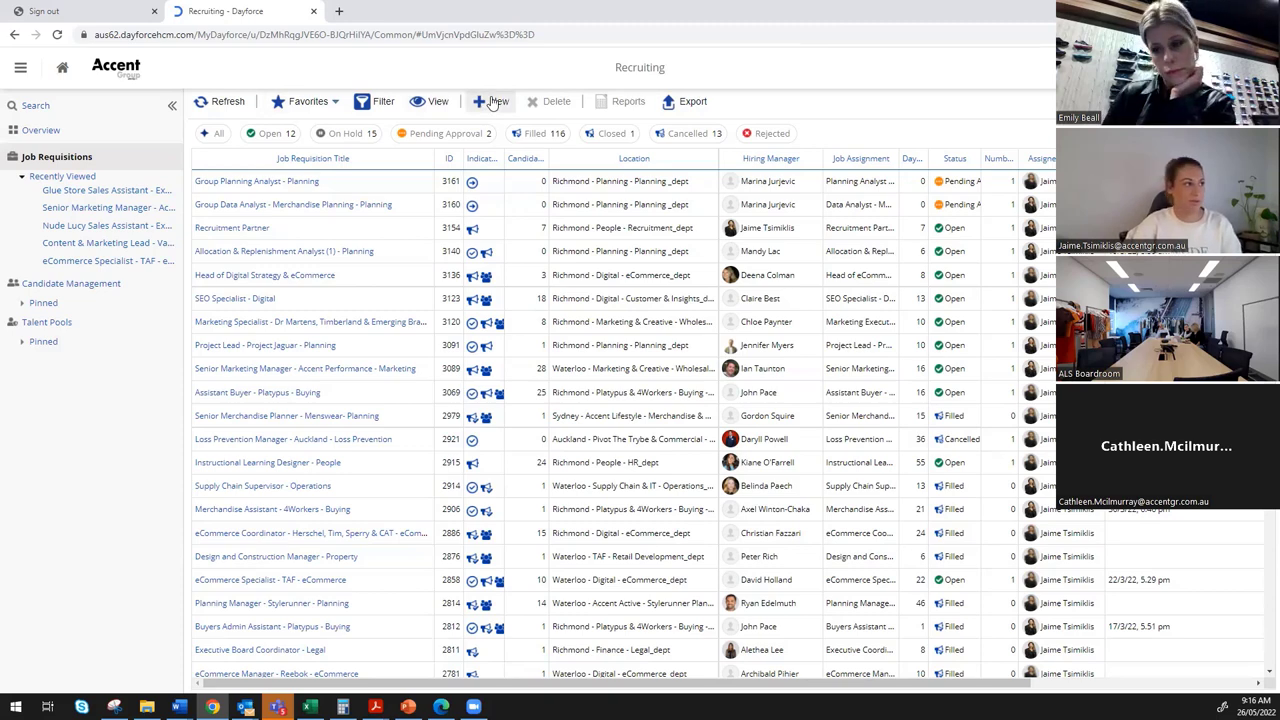
Step: Create a new Job Requisition - Support Office form from the Recruiting toolbar
click(492, 103)
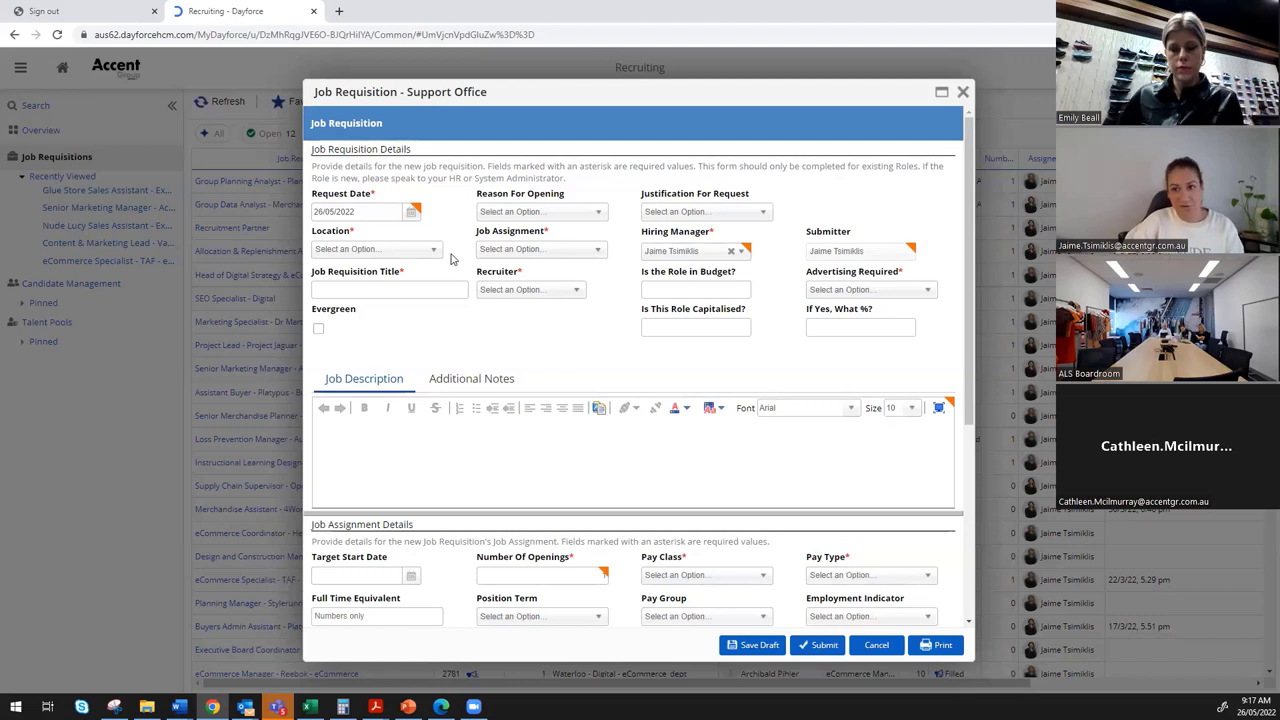
Step: Choose Replacement: Resignation as justification, and search 'glue' to pick Glue - Miranda - Retail Stores
click(710, 212)
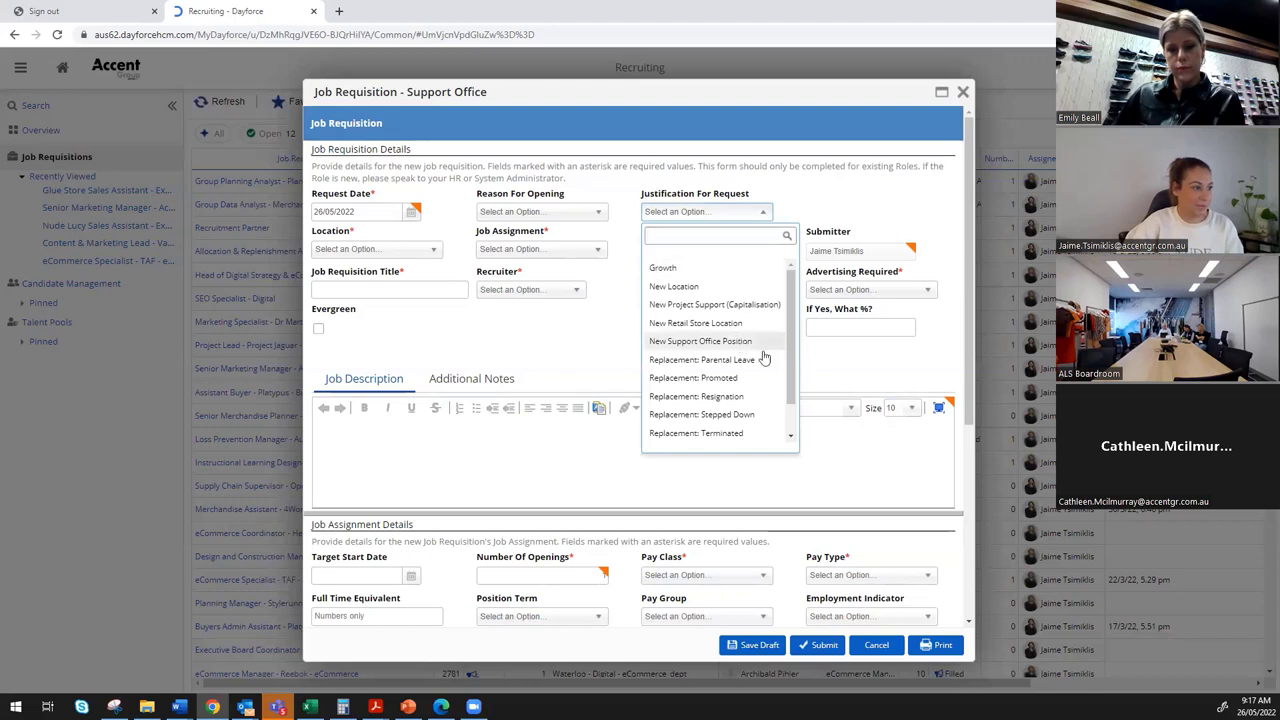
click(755, 398)
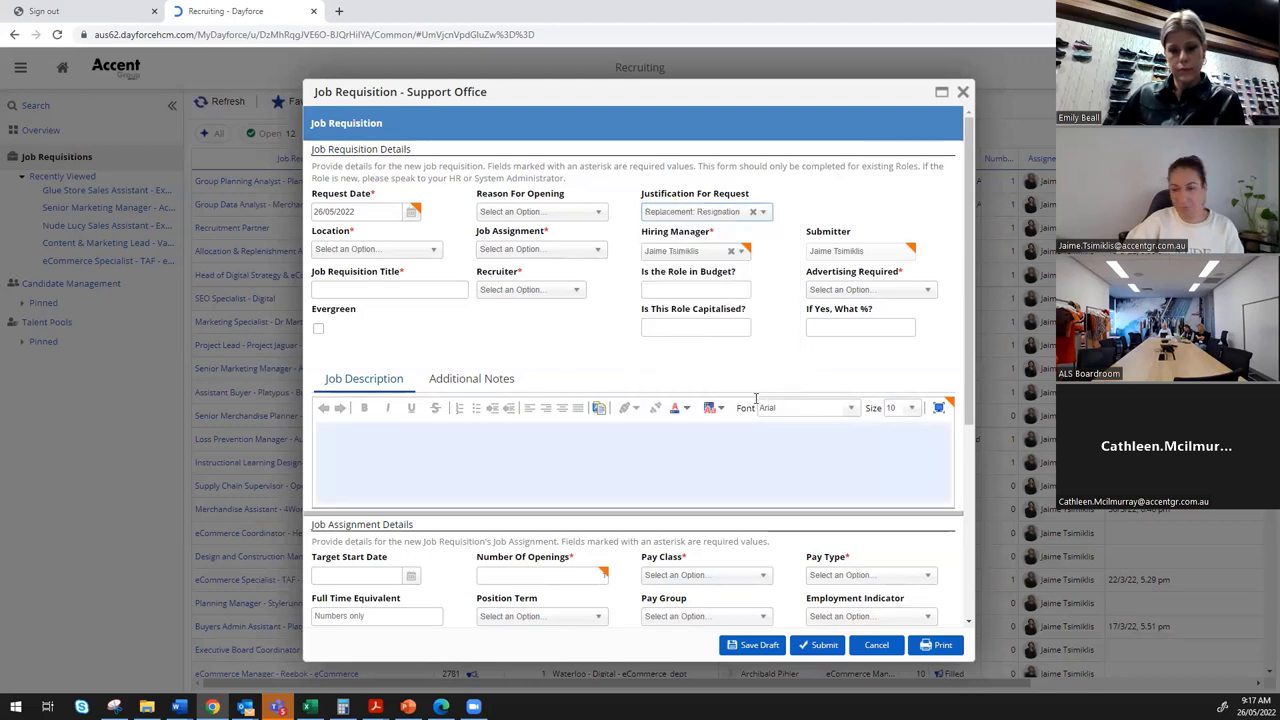
click(395, 251)
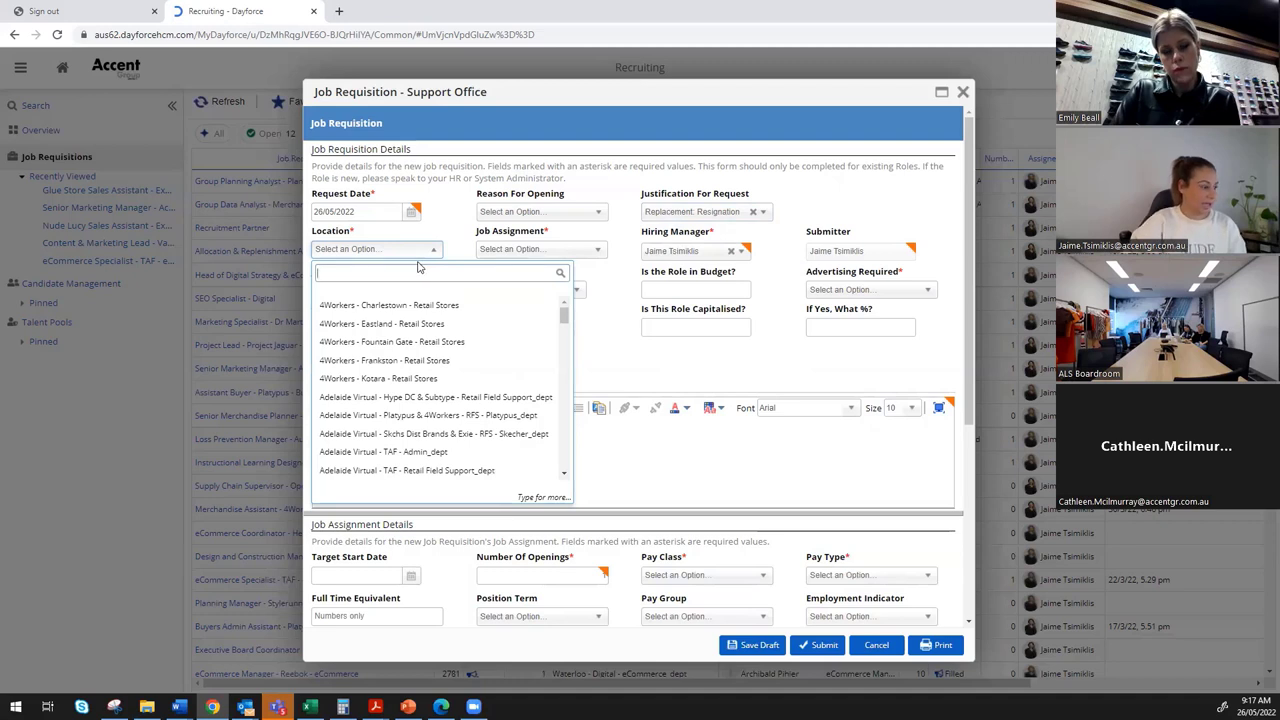
text(glue)
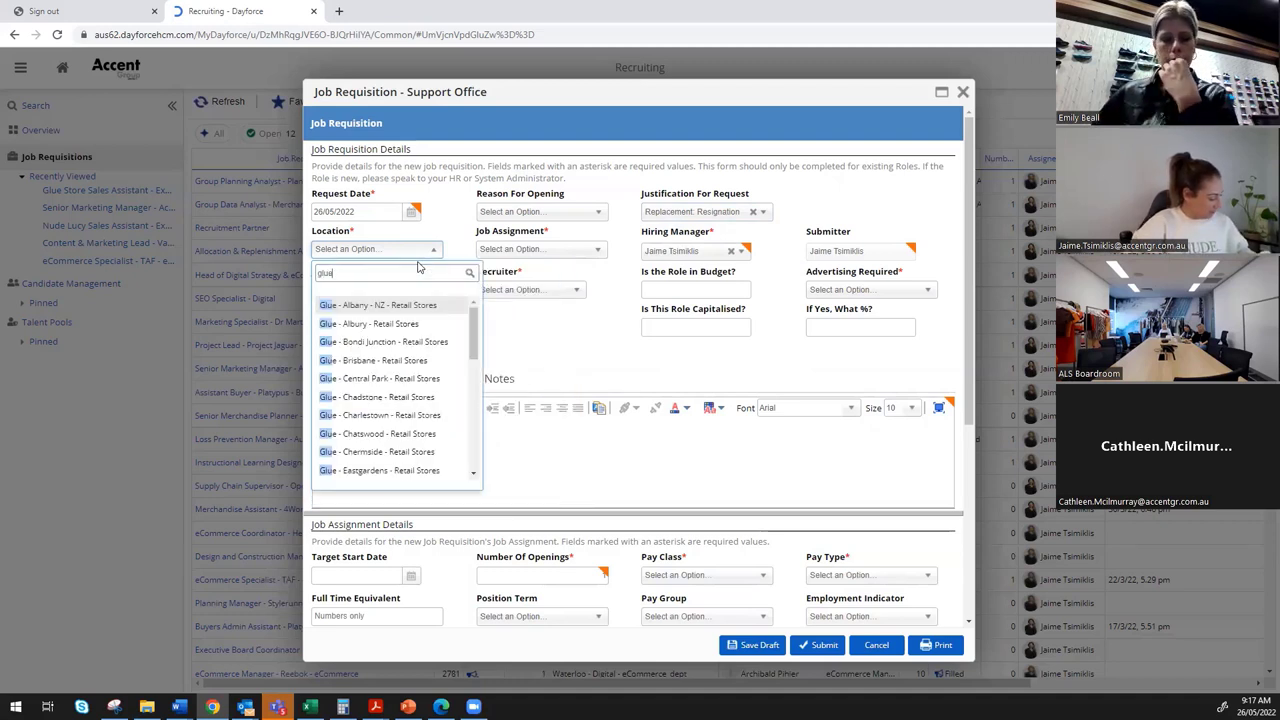
text( m)
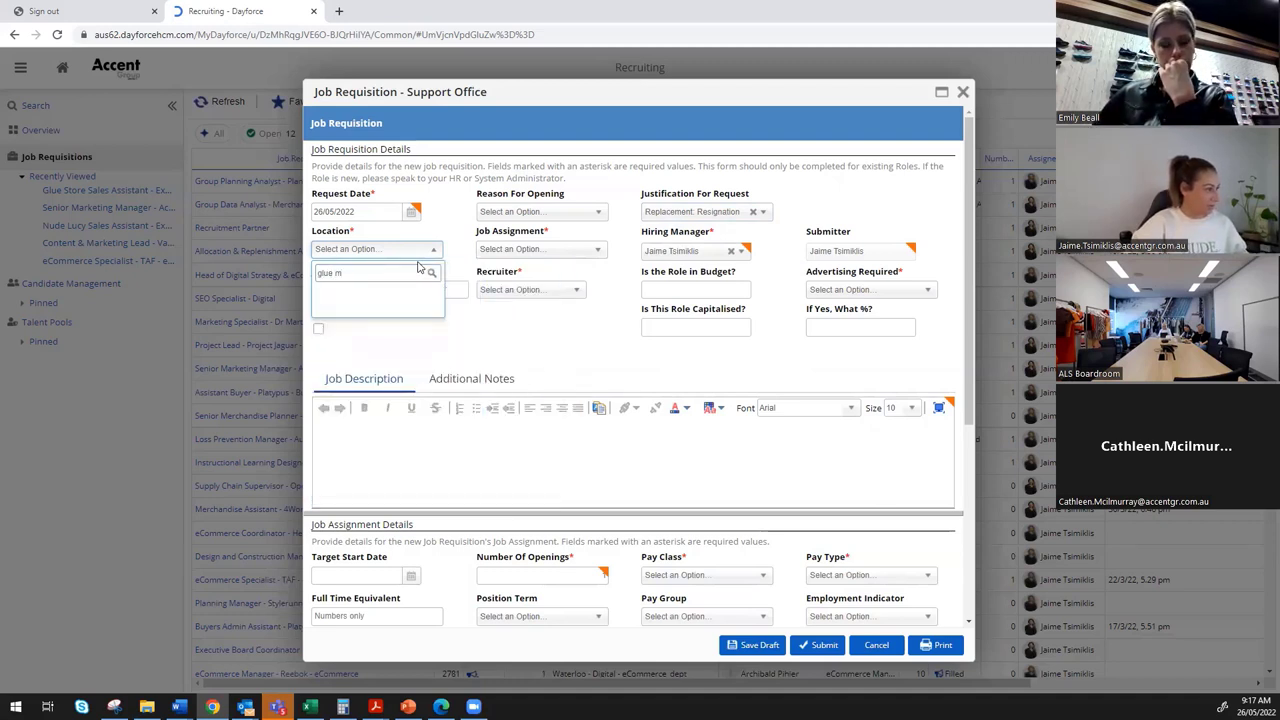
key(BackSpace)
key(BackSpace)
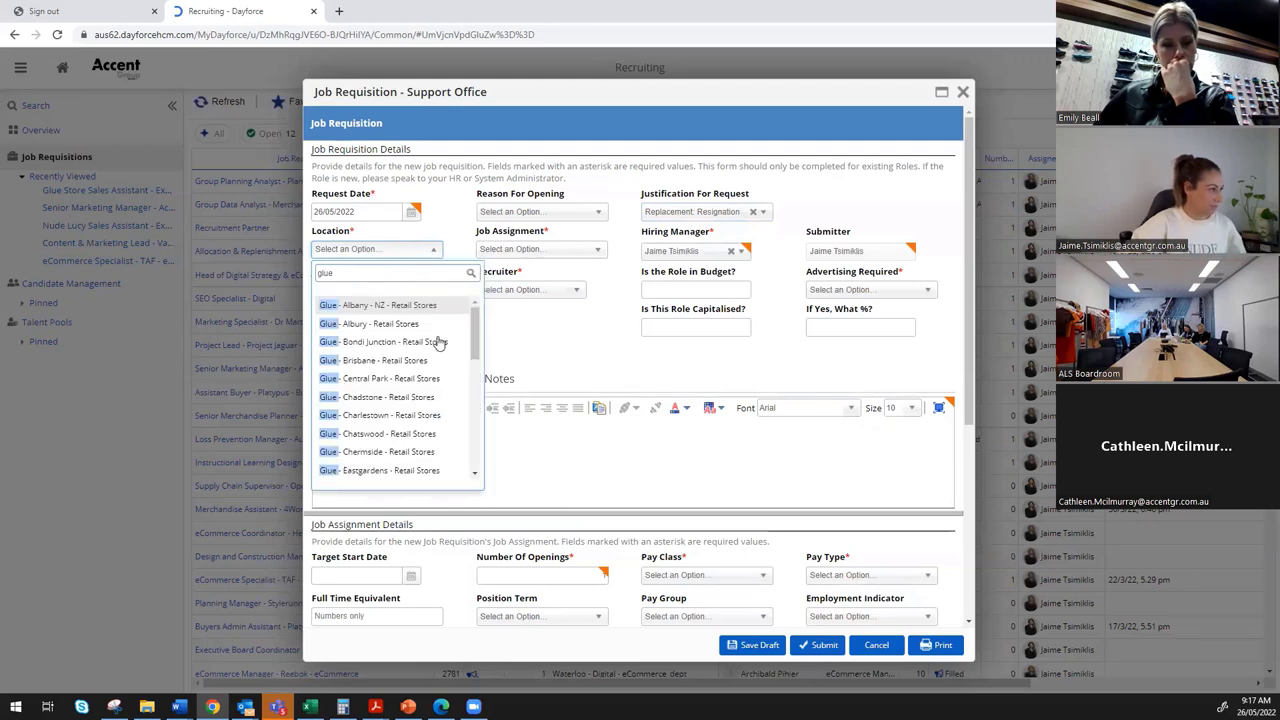
scroll(423, 386, down, 1)
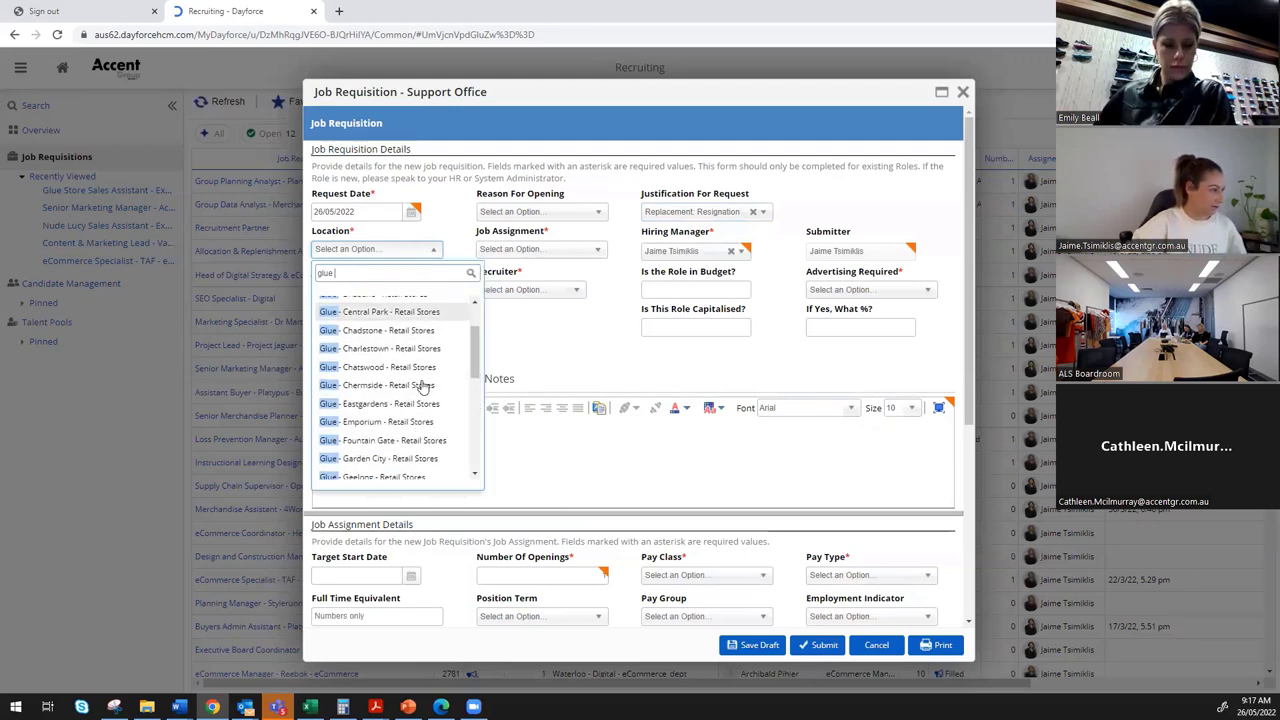
scroll(423, 386, down, 4)
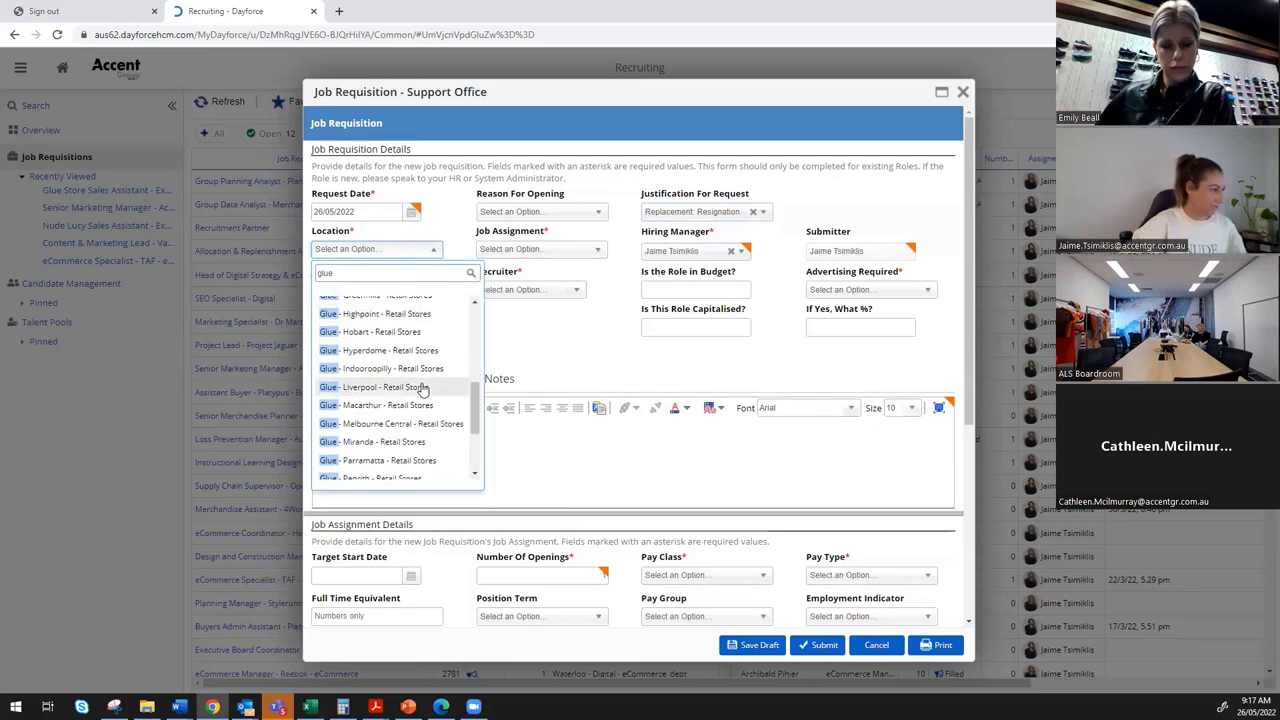
scroll(423, 388, down, 2)
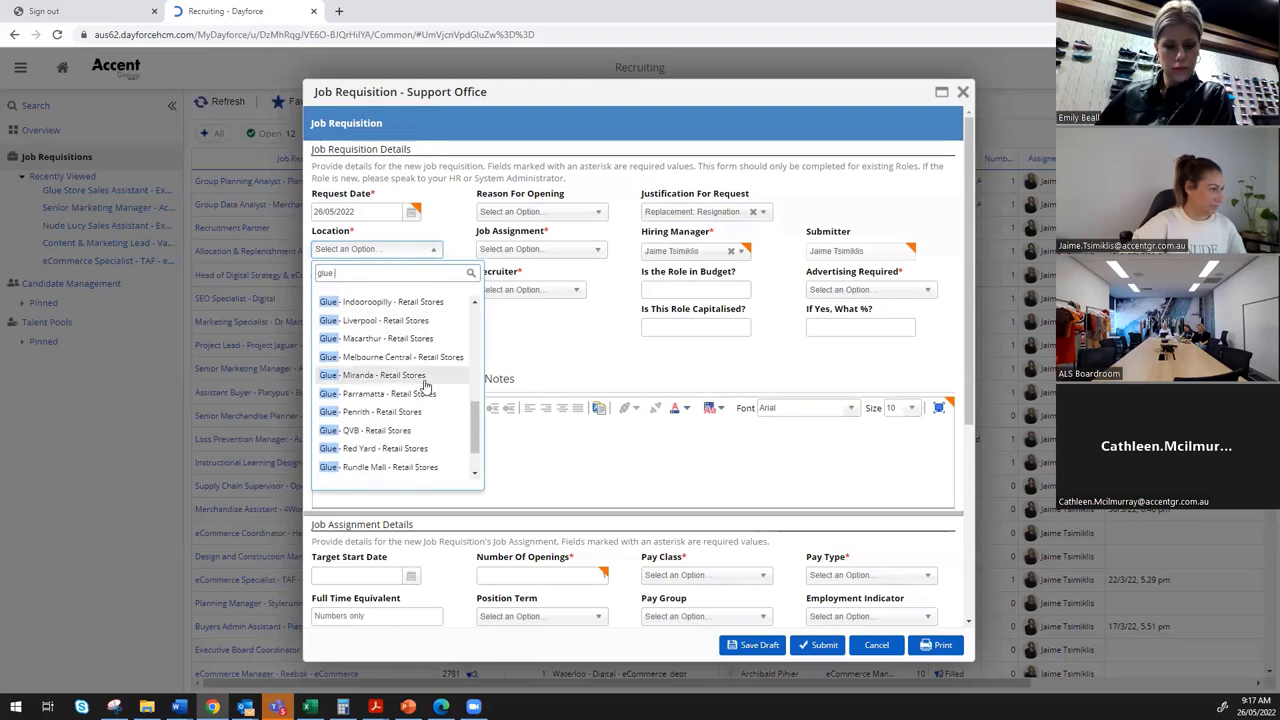
click(424, 380)
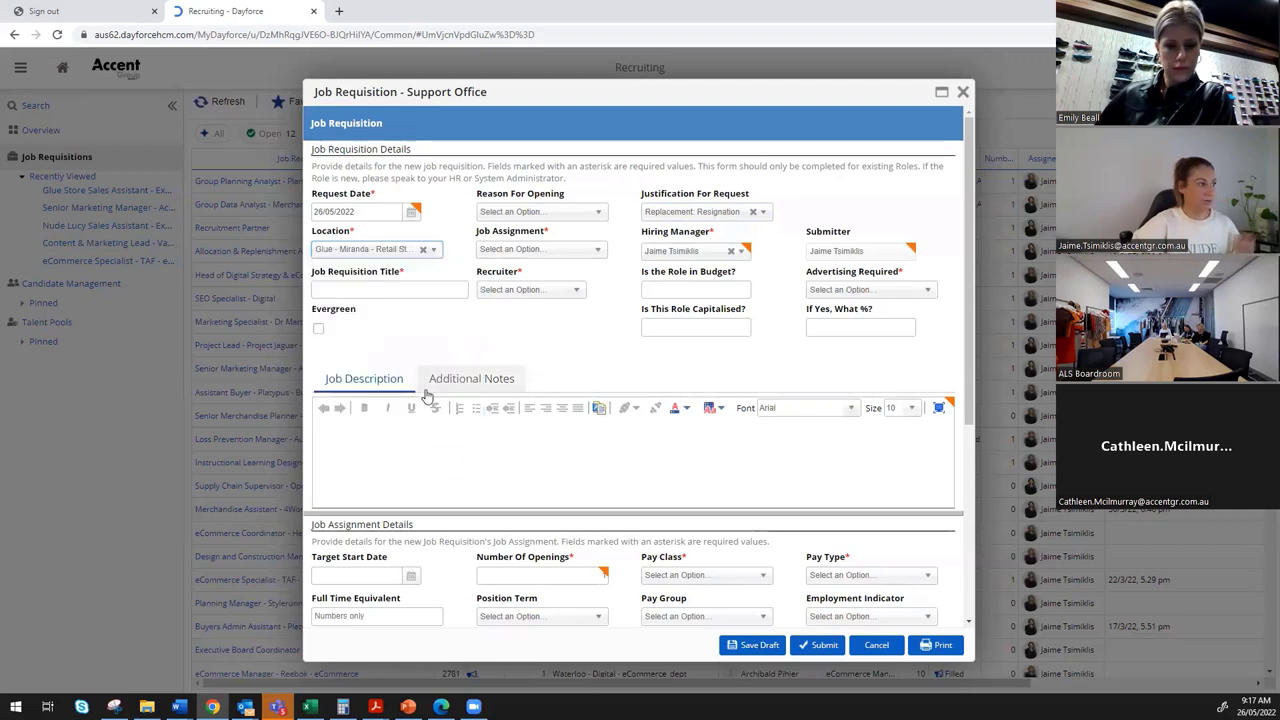
Step: Set Job Assignment to Glue Assistant Store Manager and Reason For Opening to Replacement
click(550, 251)
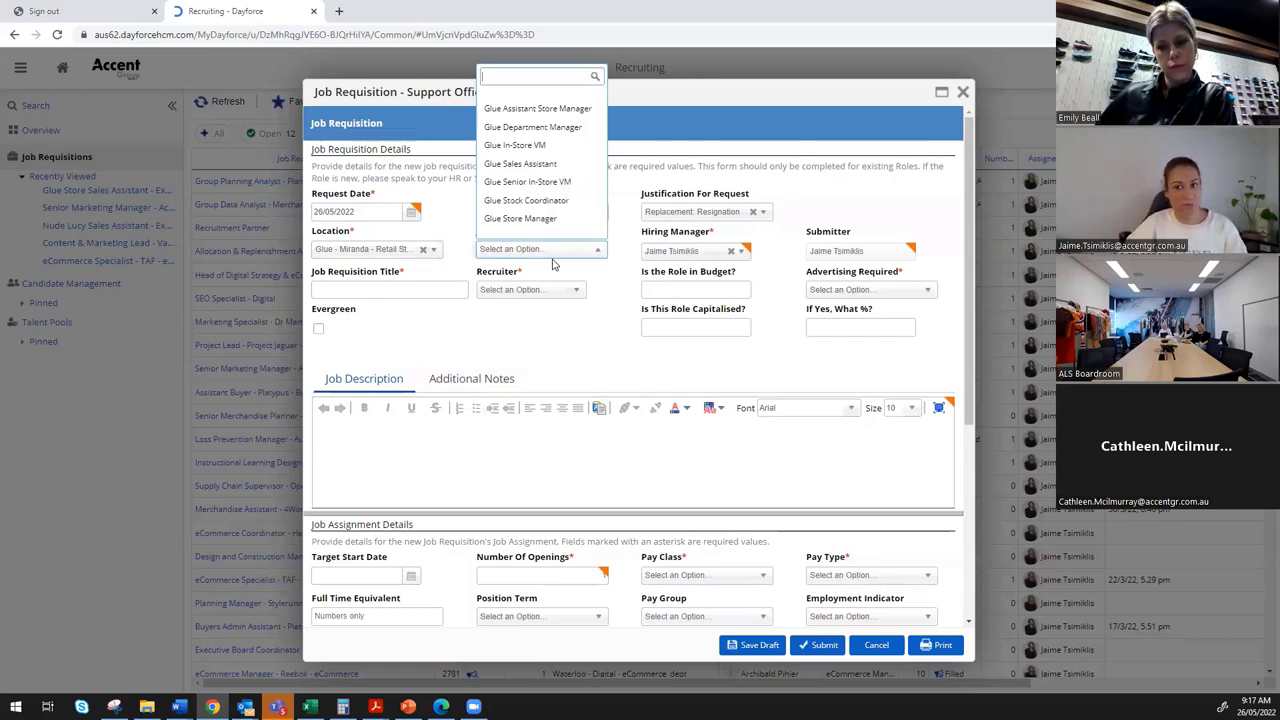
click(565, 109)
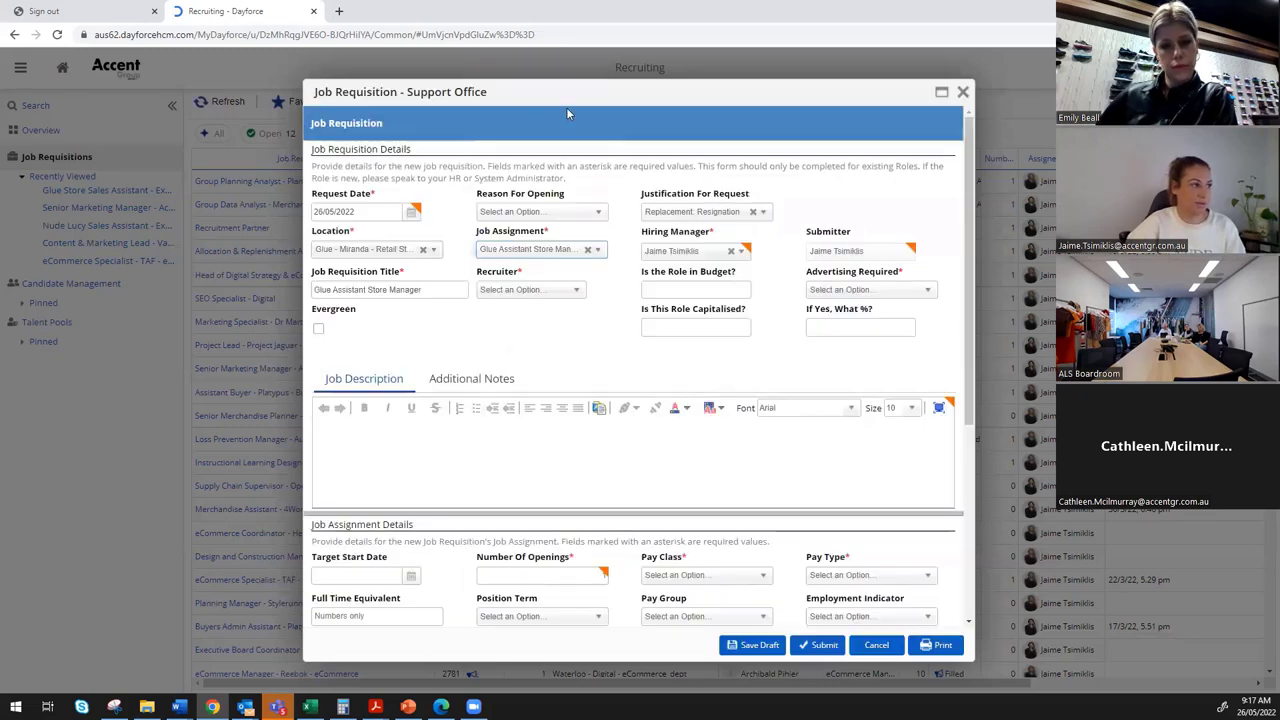
click(560, 212)
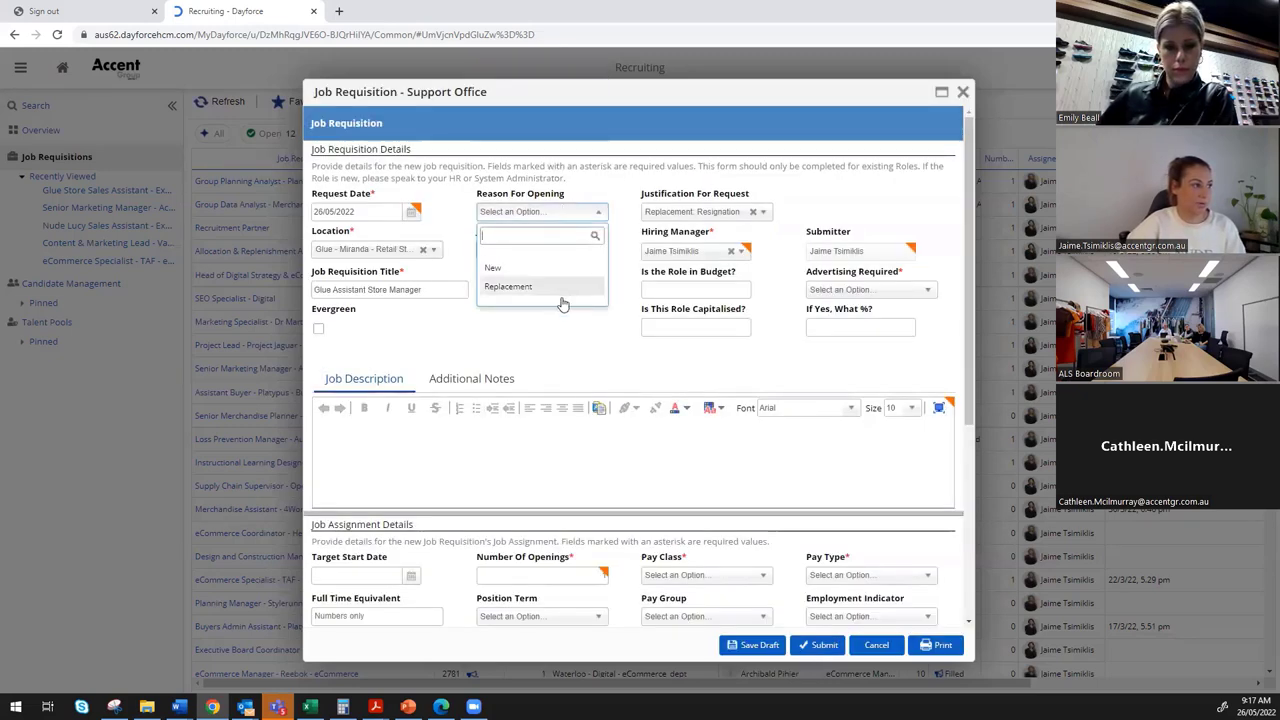
click(562, 295)
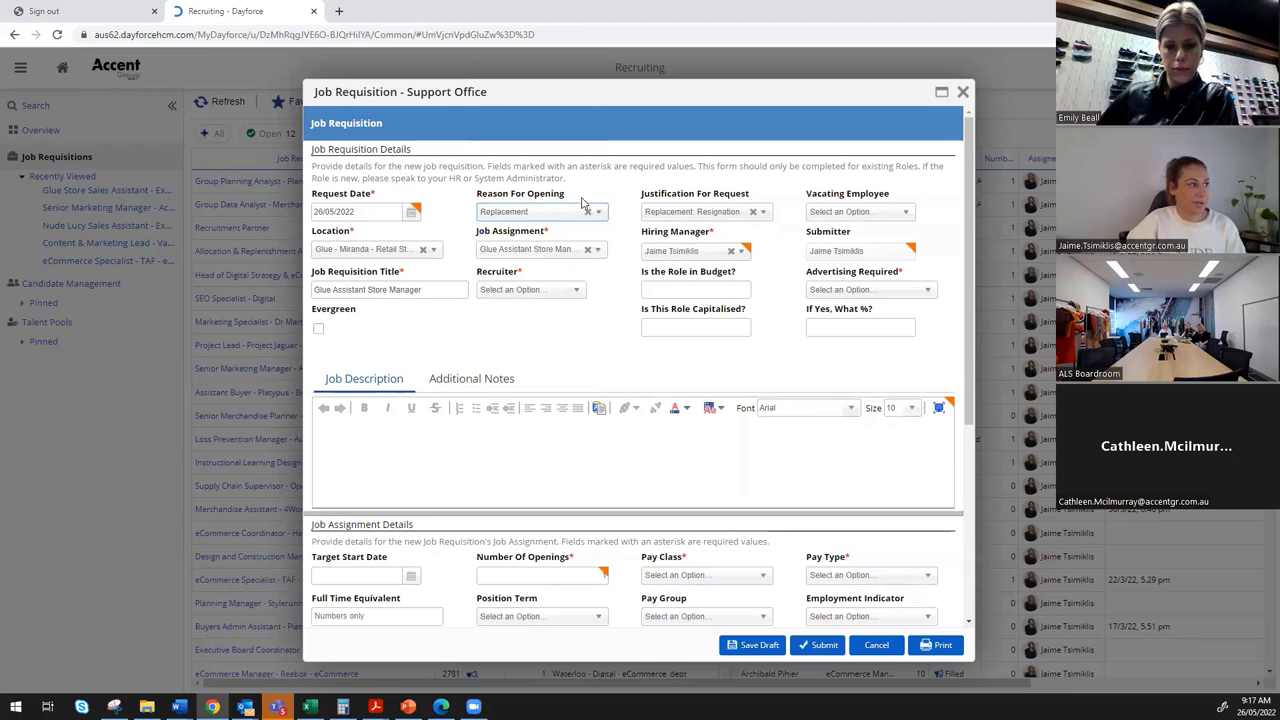
click(851, 213)
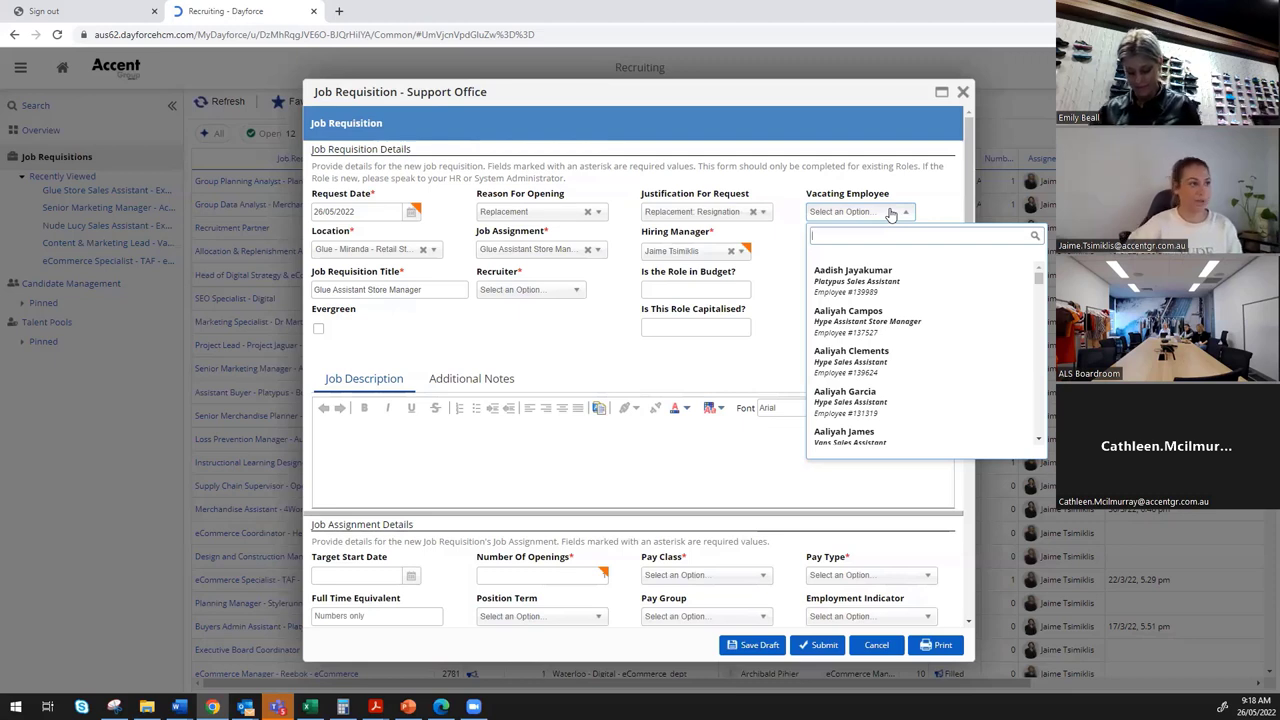
click(788, 313)
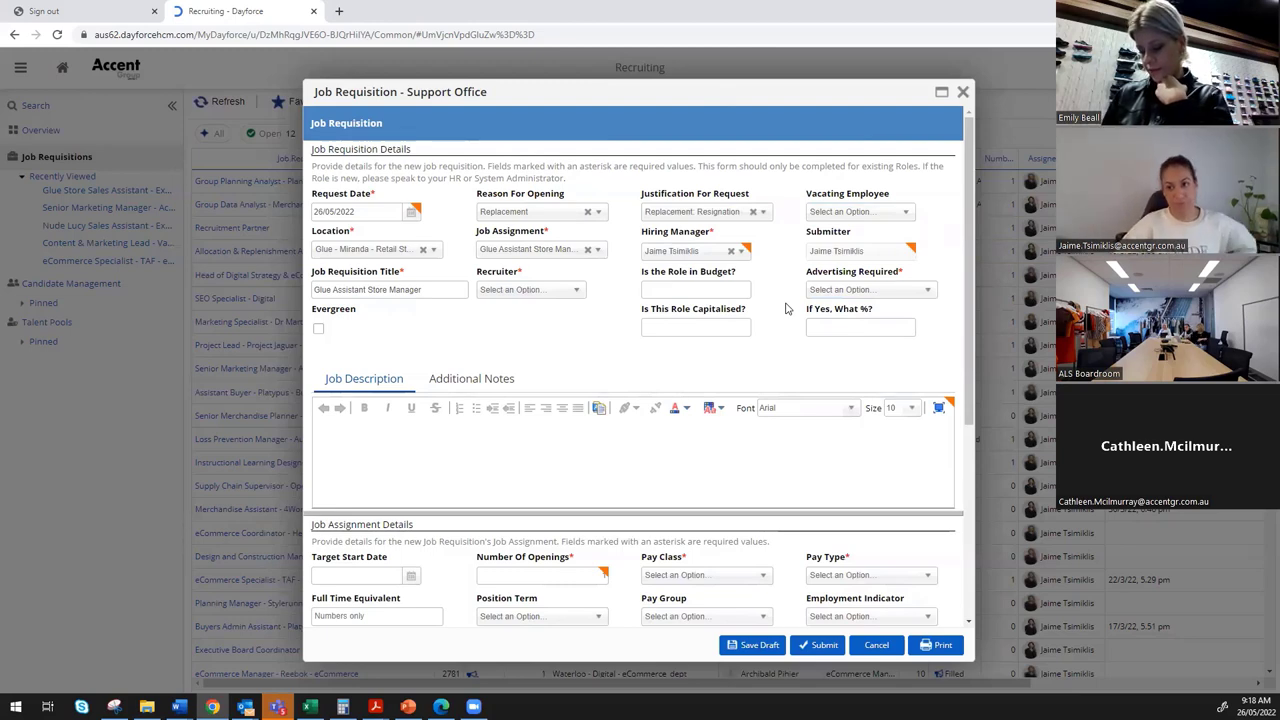
scroll(800, 282, down, 1)
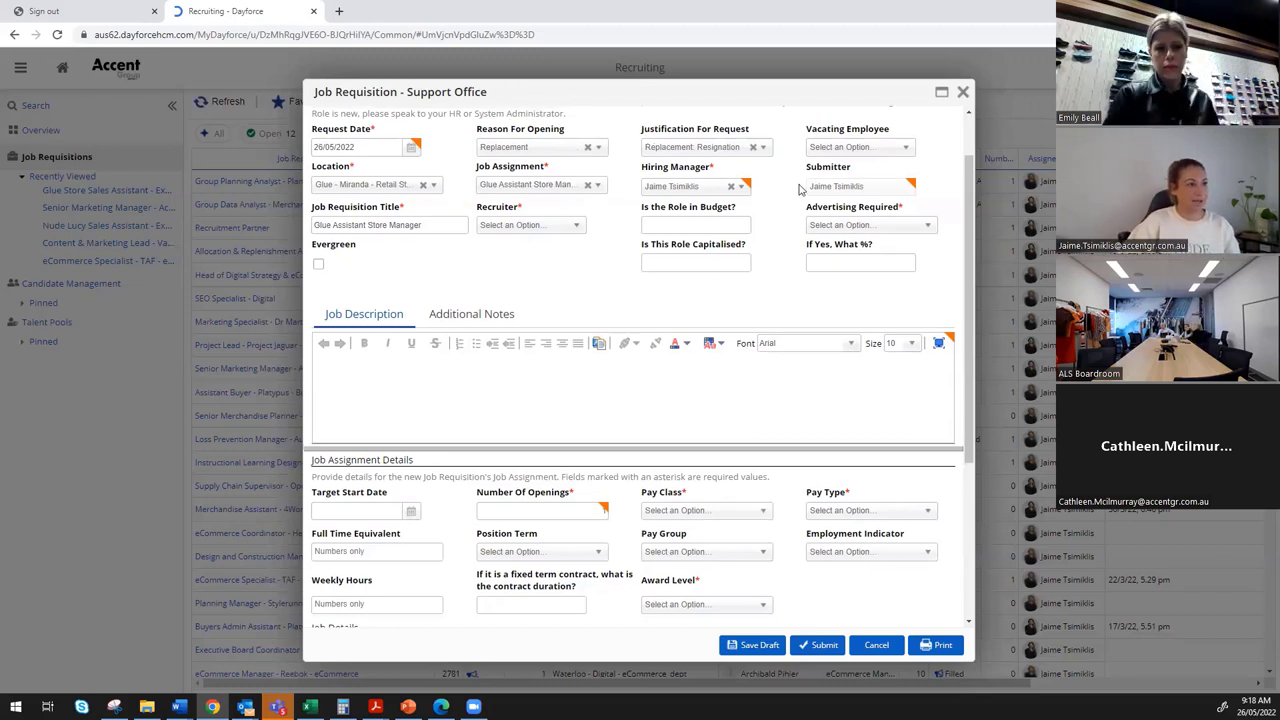
scroll(768, 185, up, 2)
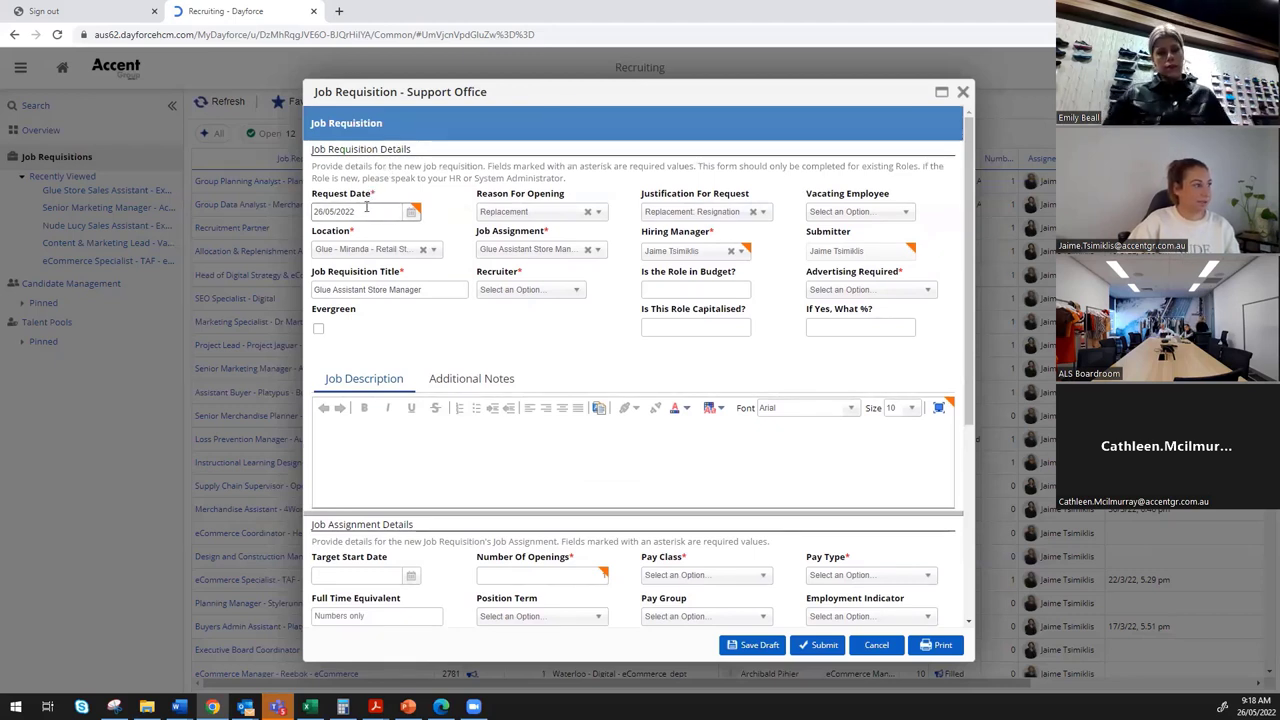
click(530, 215)
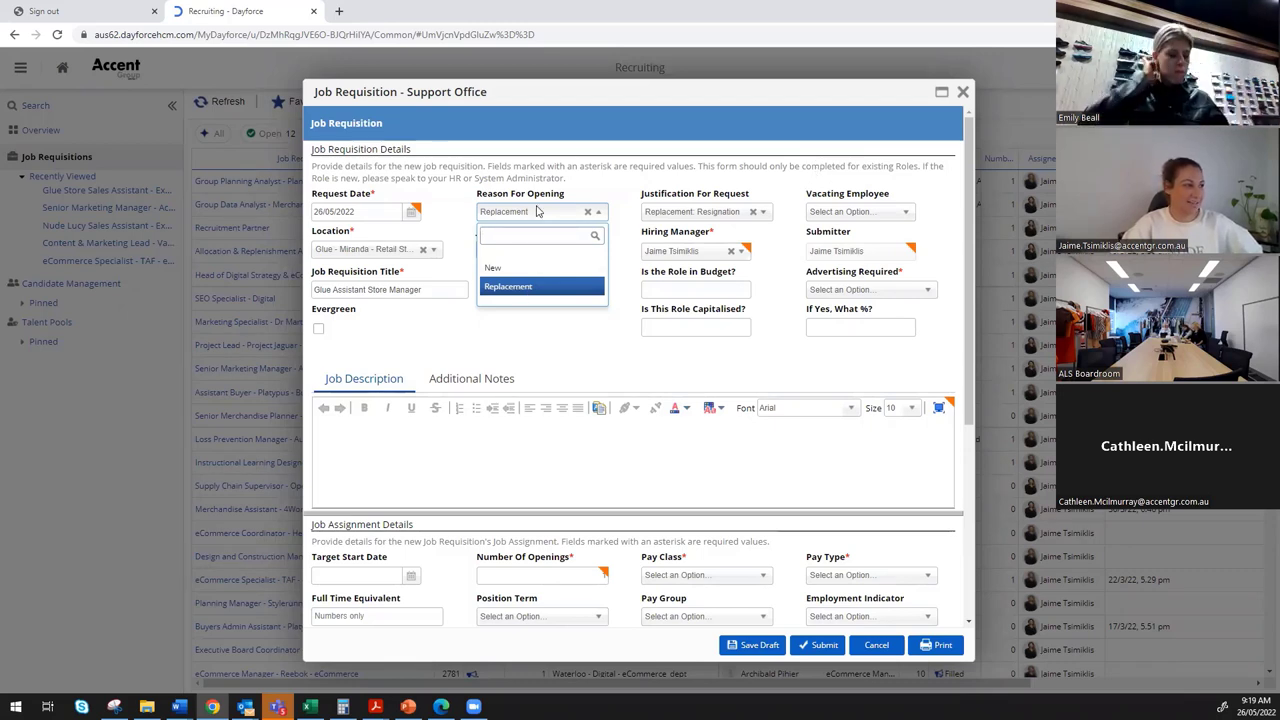
click(664, 186)
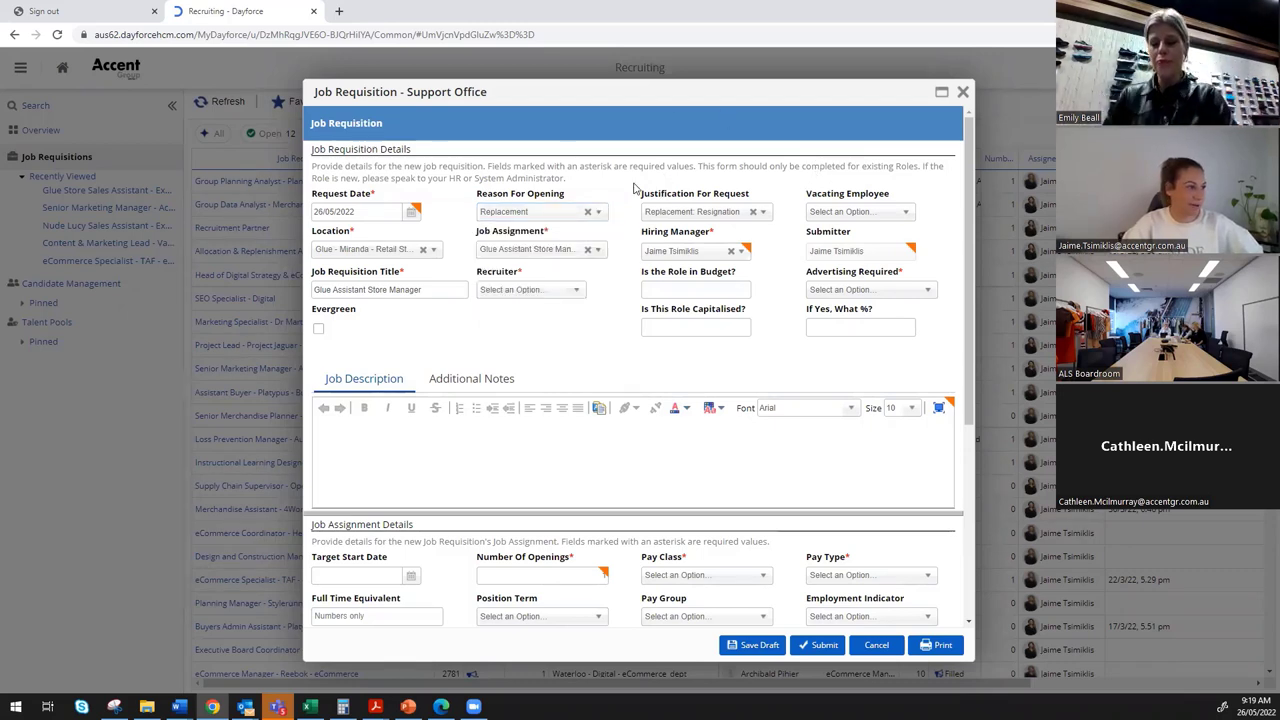
click(521, 220)
click(521, 218)
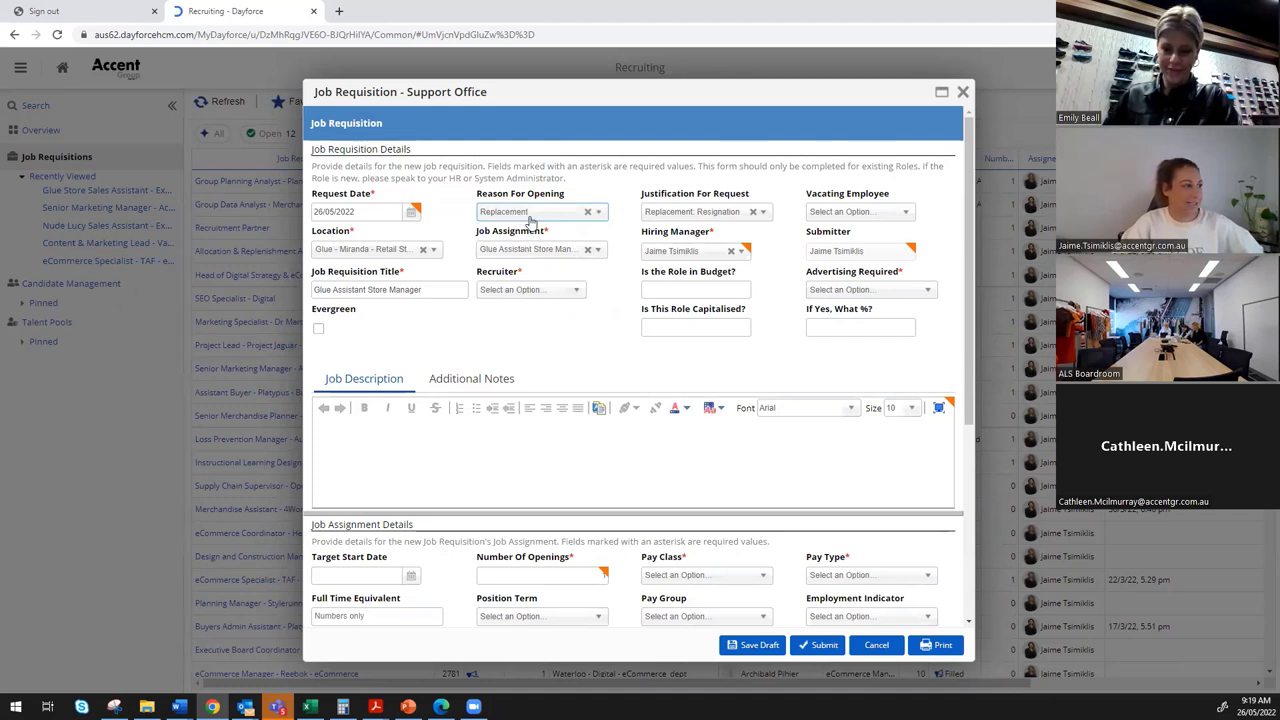
Step: Pick the departing employee as Vacating Employee, prompting the Platypus Sales Assistant confirmation
click(533, 219)
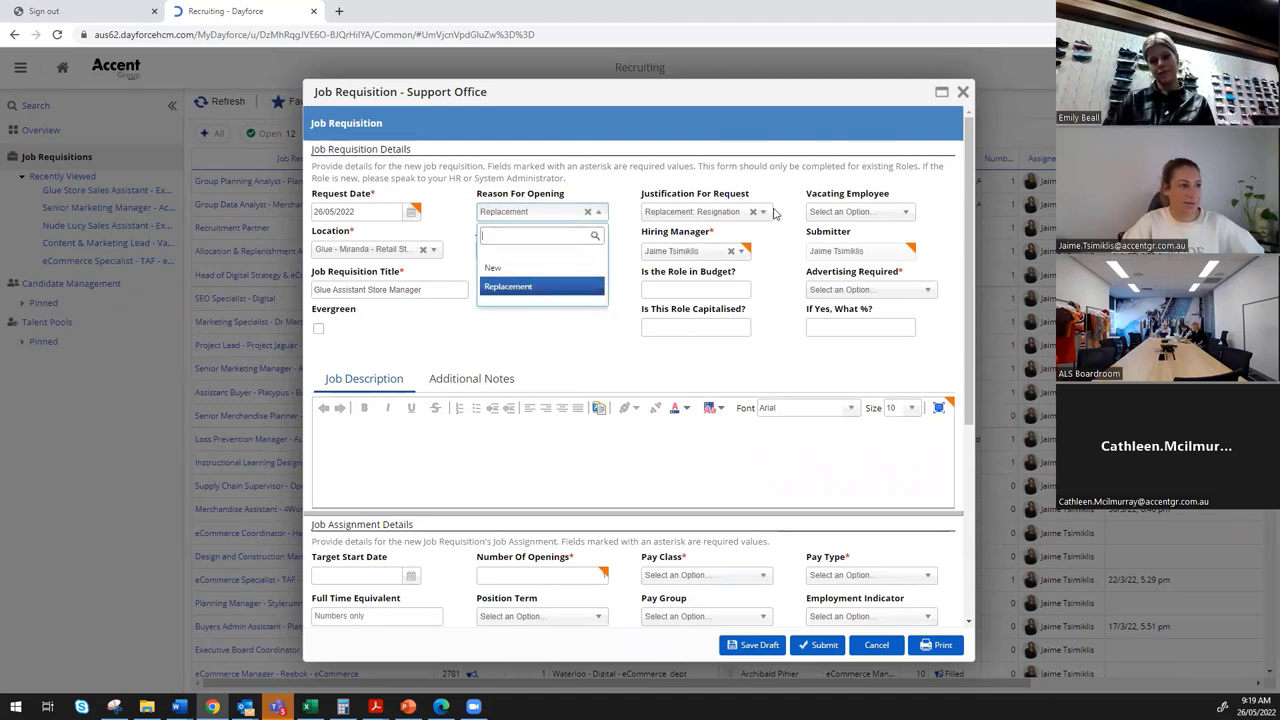
click(862, 211)
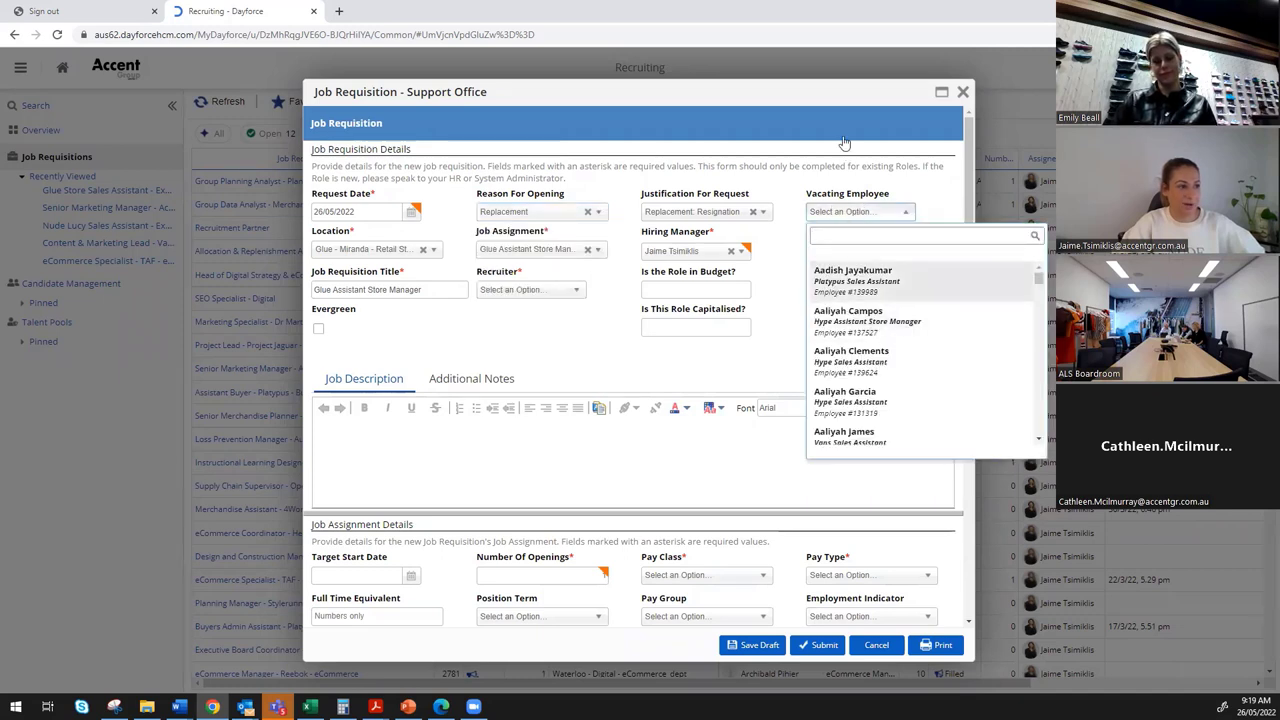
click(860, 213)
click(878, 285)
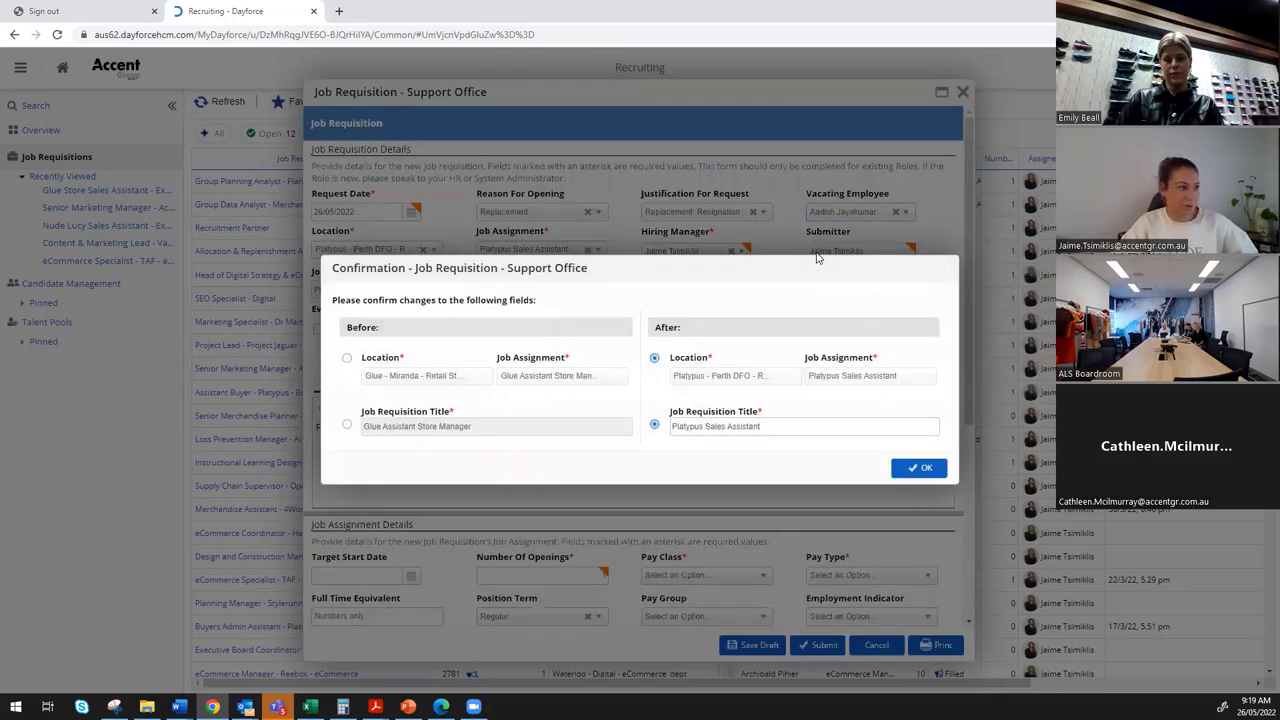
Step: Accept the switch to Platypus - Perth DFO and Platypus Sales Assistant, leaving Recruiter unset
click(920, 468)
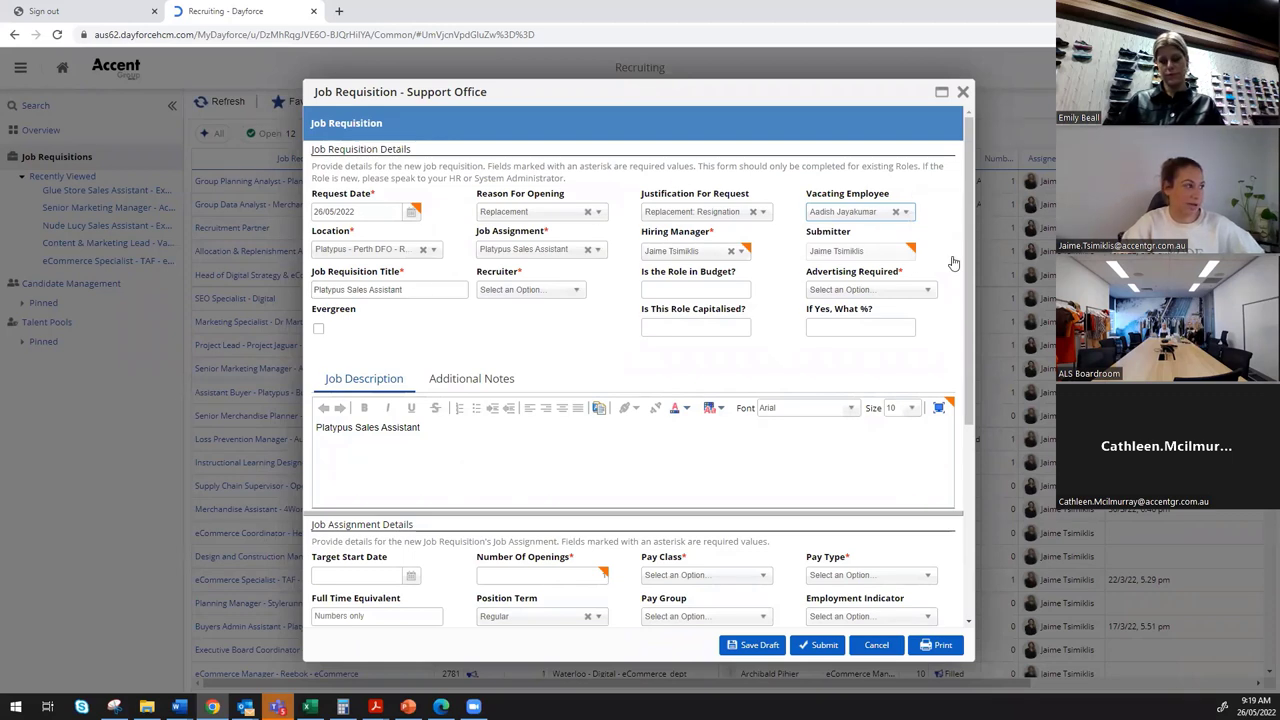
click(545, 290)
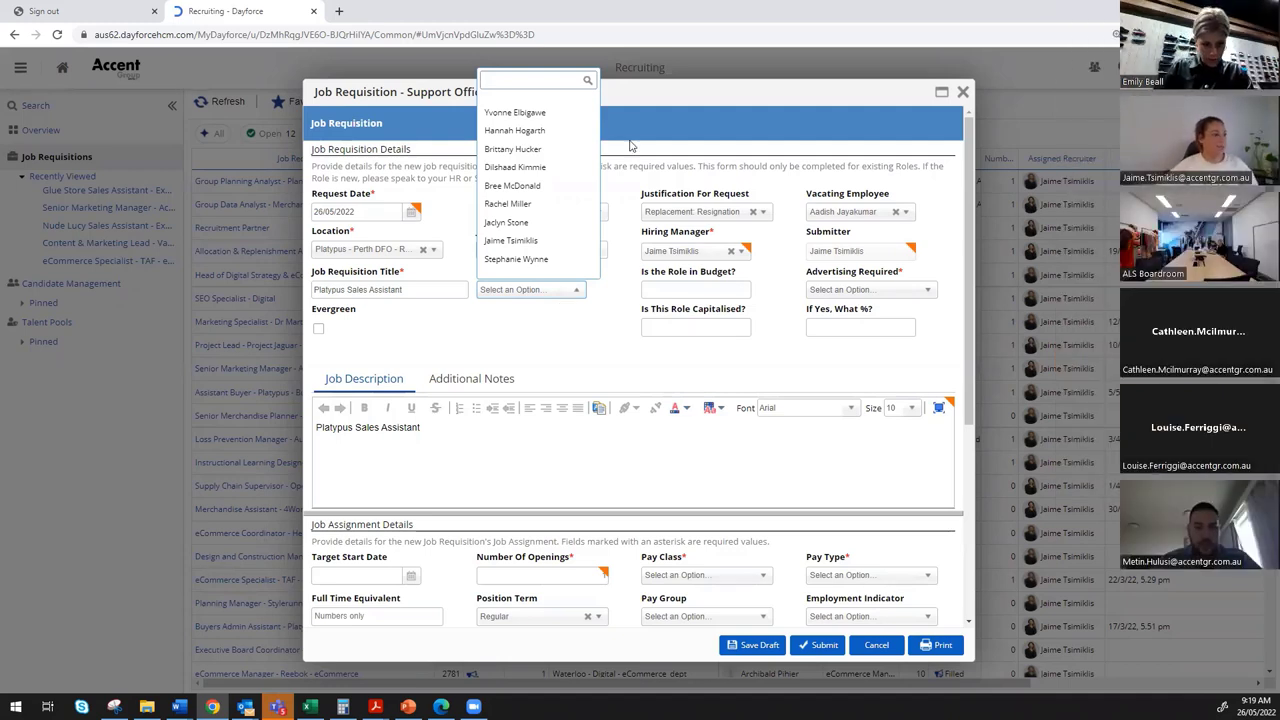
click(747, 177)
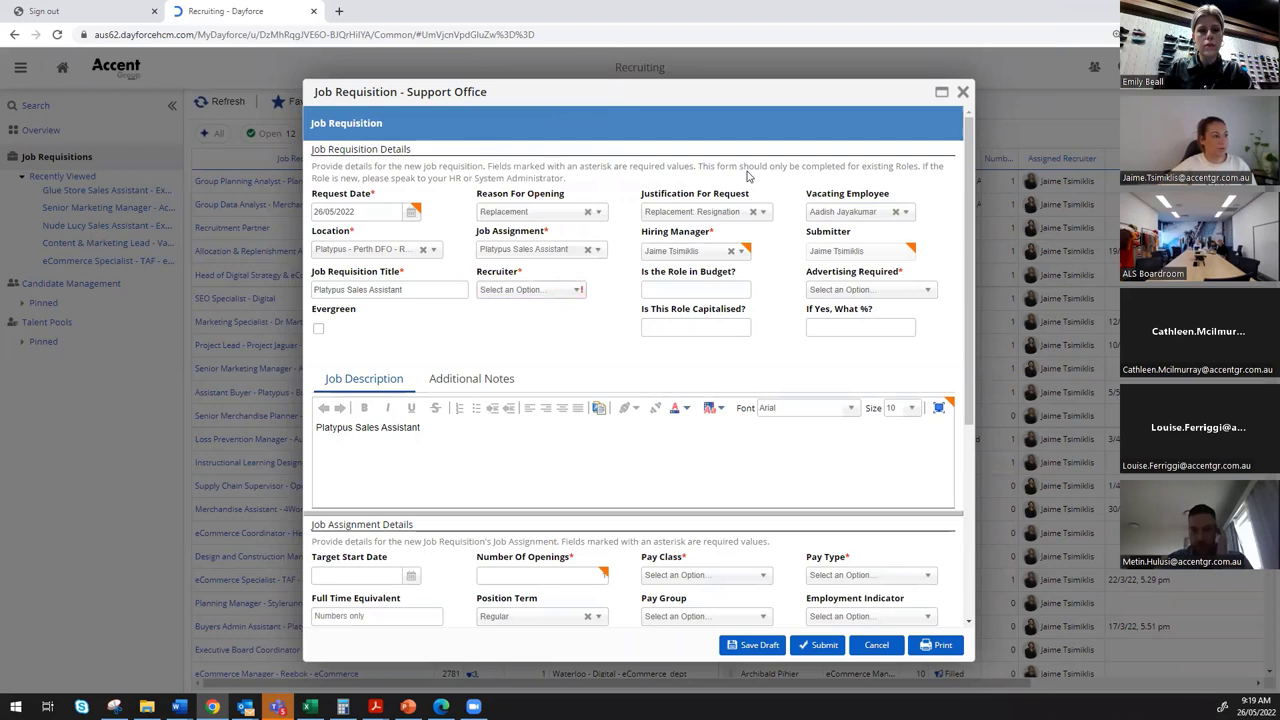
click(734, 292)
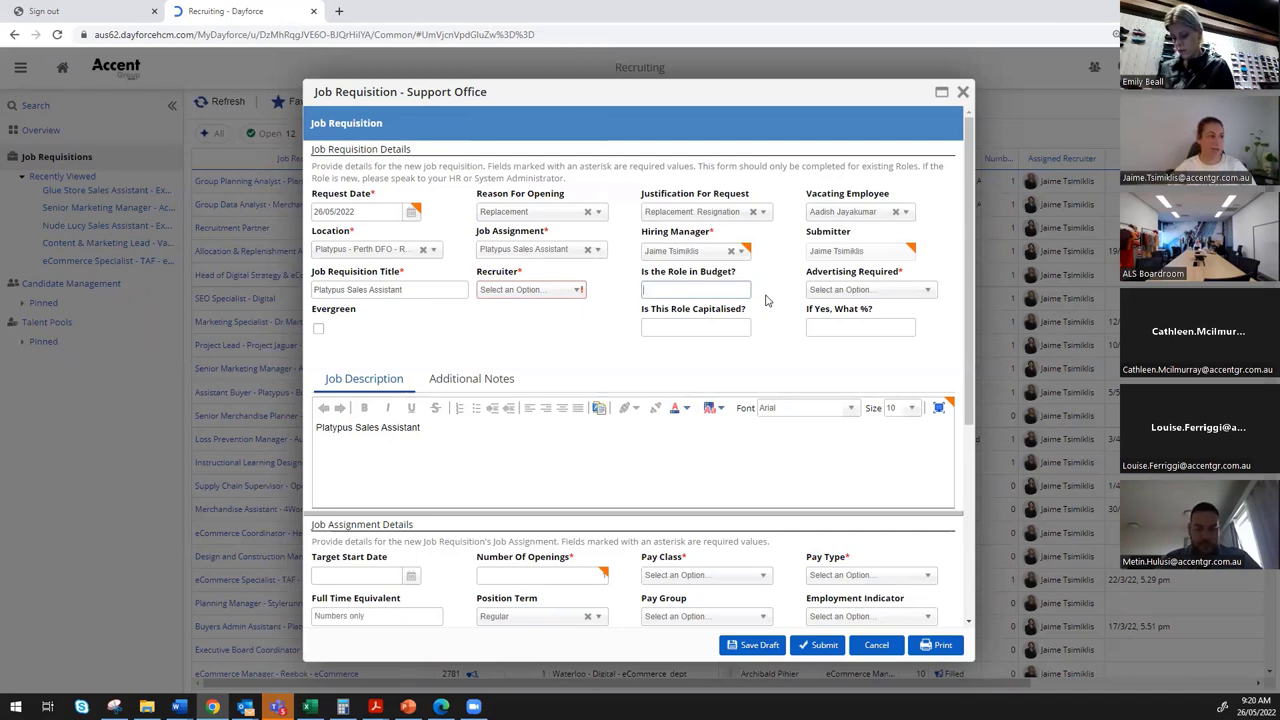
click(838, 290)
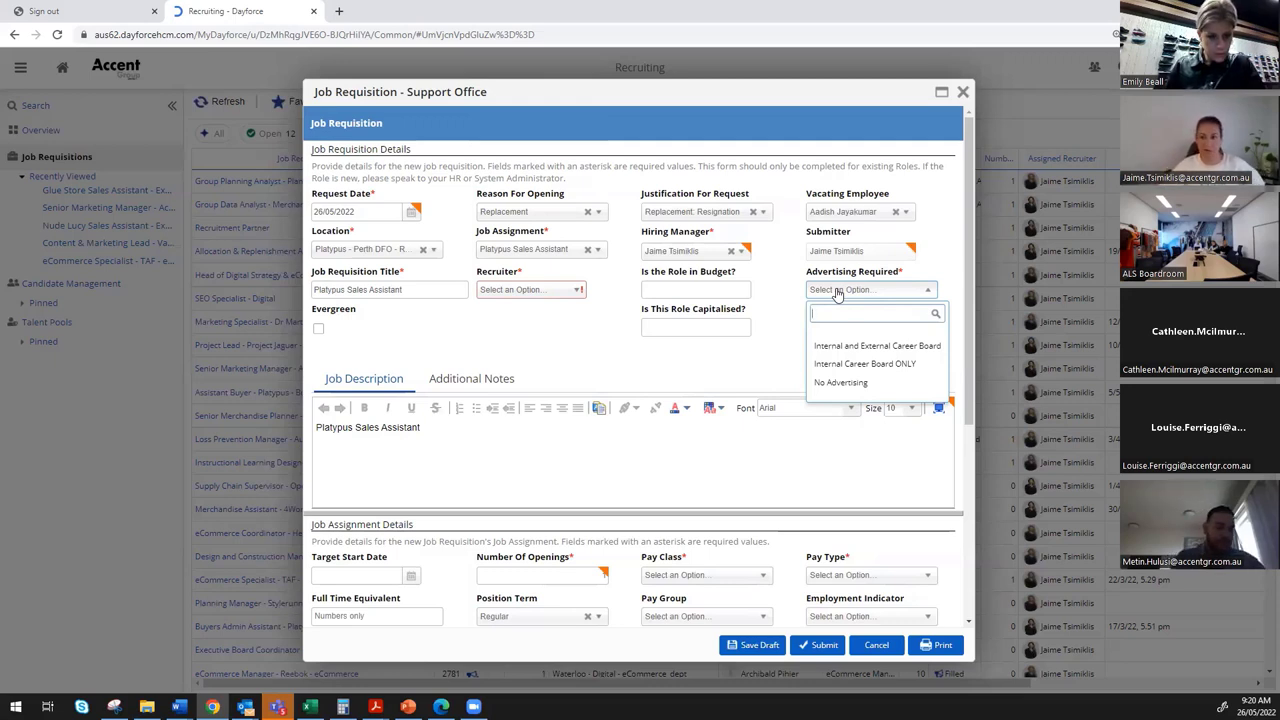
click(686, 440)
Step: Check the Target Start Date calendar without picking a date, then show the Pay Class options
scroll(686, 440, down, 5)
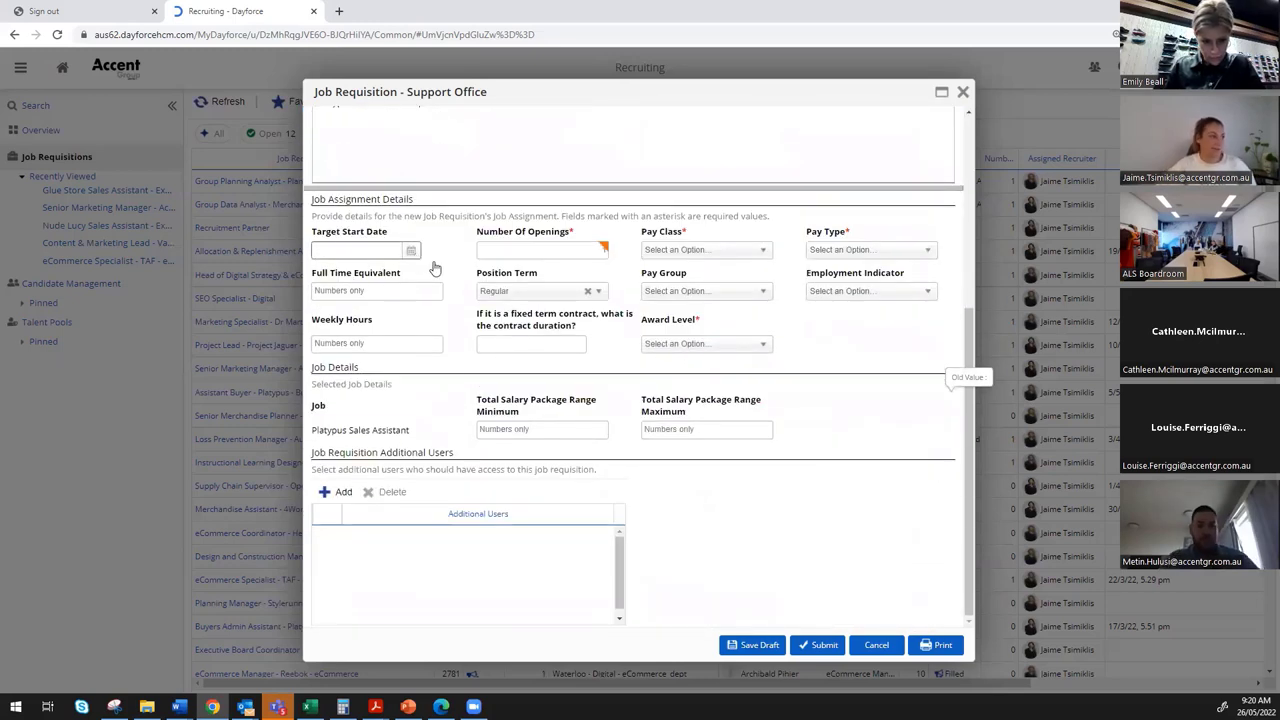
click(410, 251)
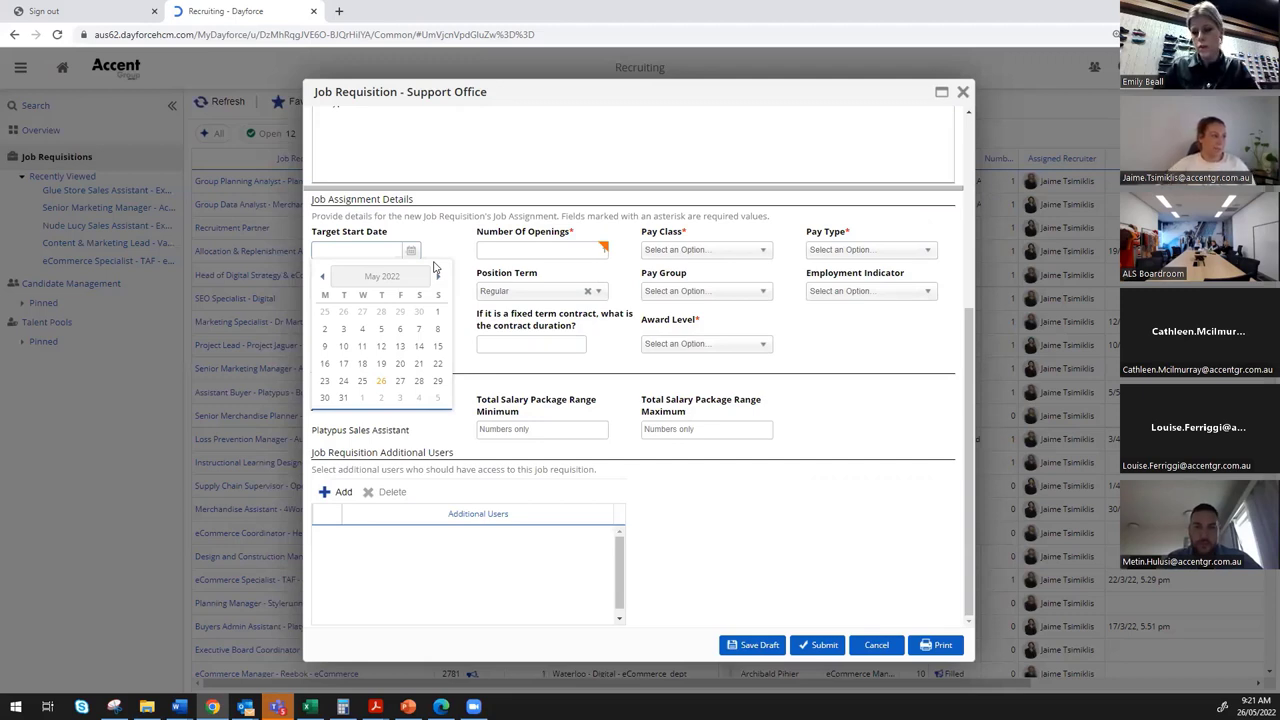
click(723, 249)
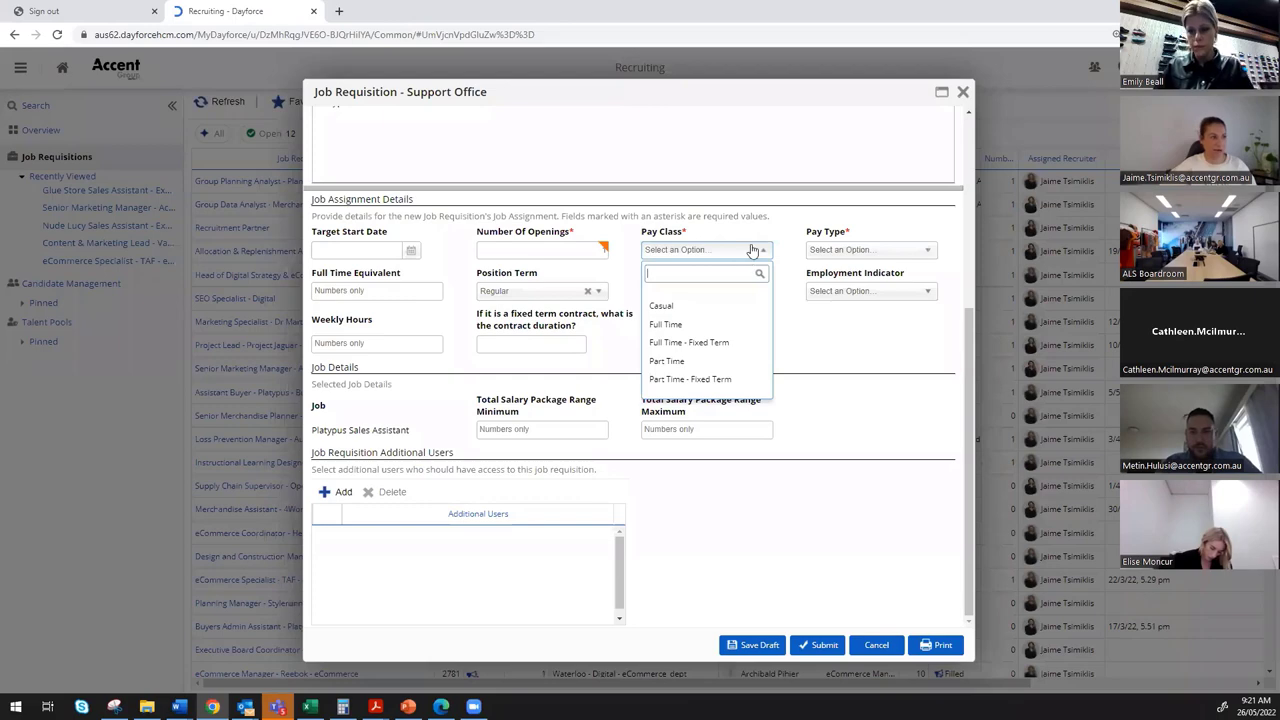
Step: Review the Platypus Sales Assistant job details and show the Hourly/Salaried Pay Type options
scroll(790, 245, up, 5)
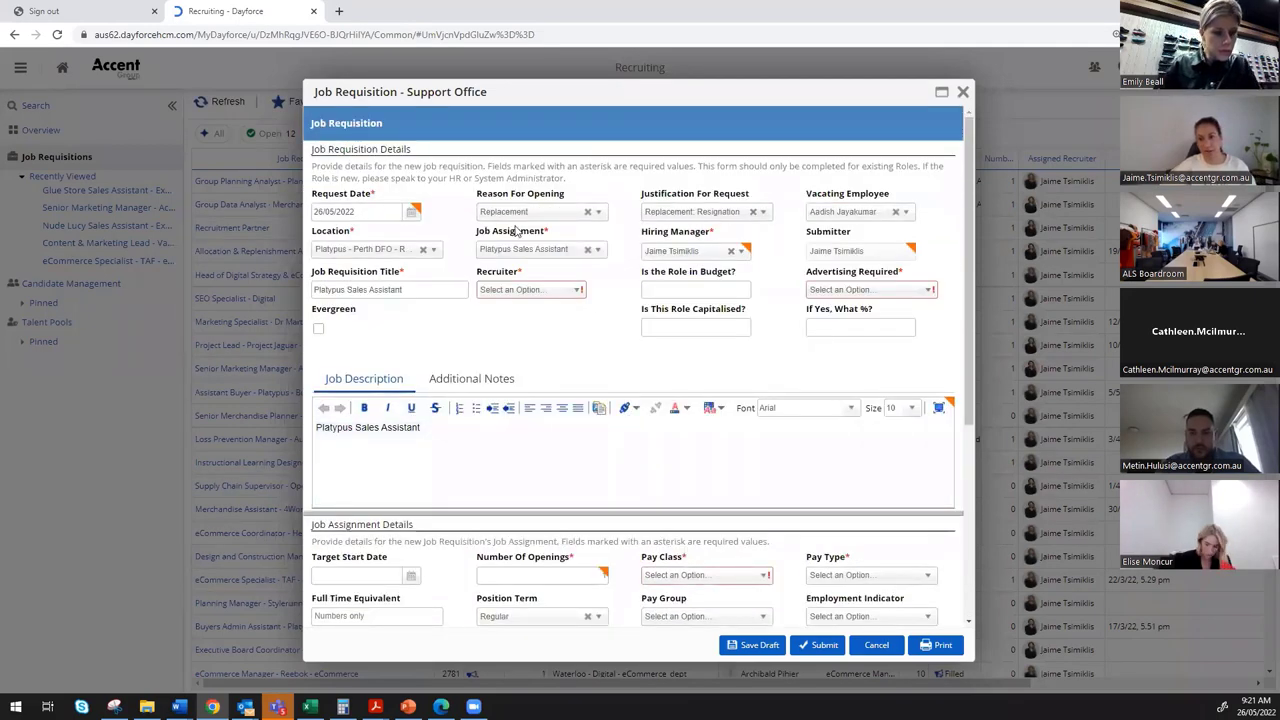
scroll(520, 233, down, 3)
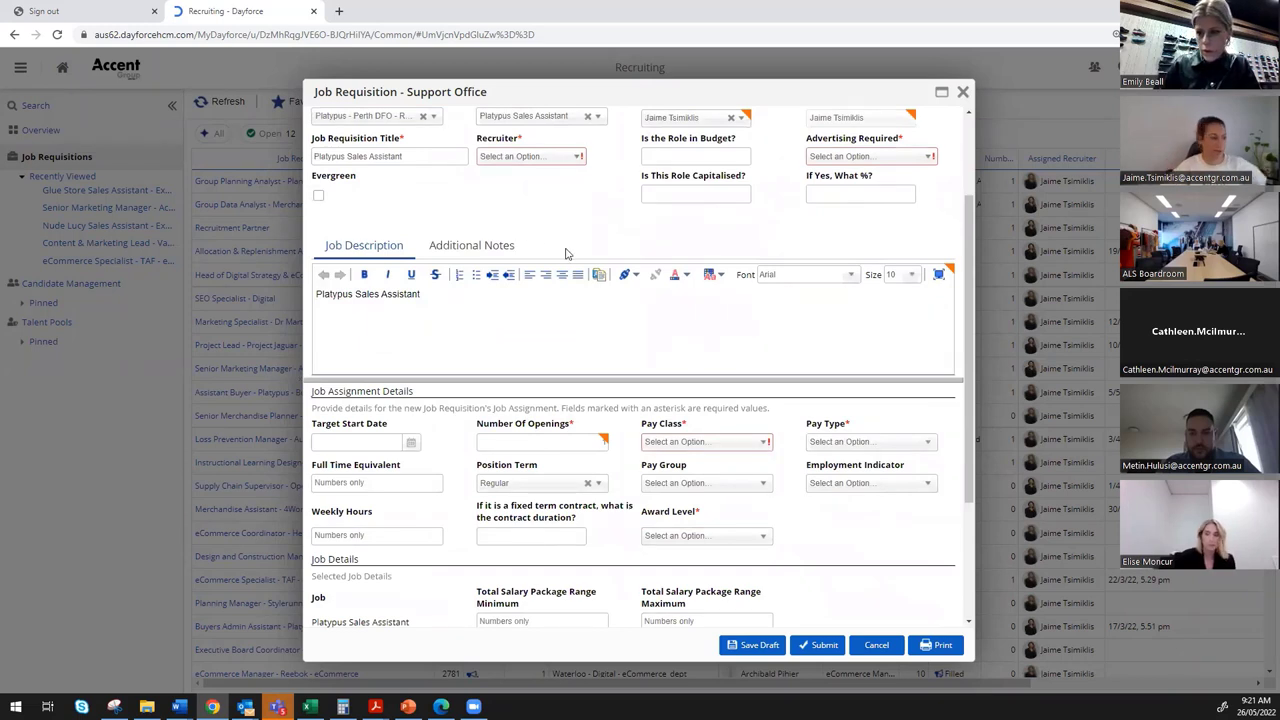
scroll(808, 603, down, 2)
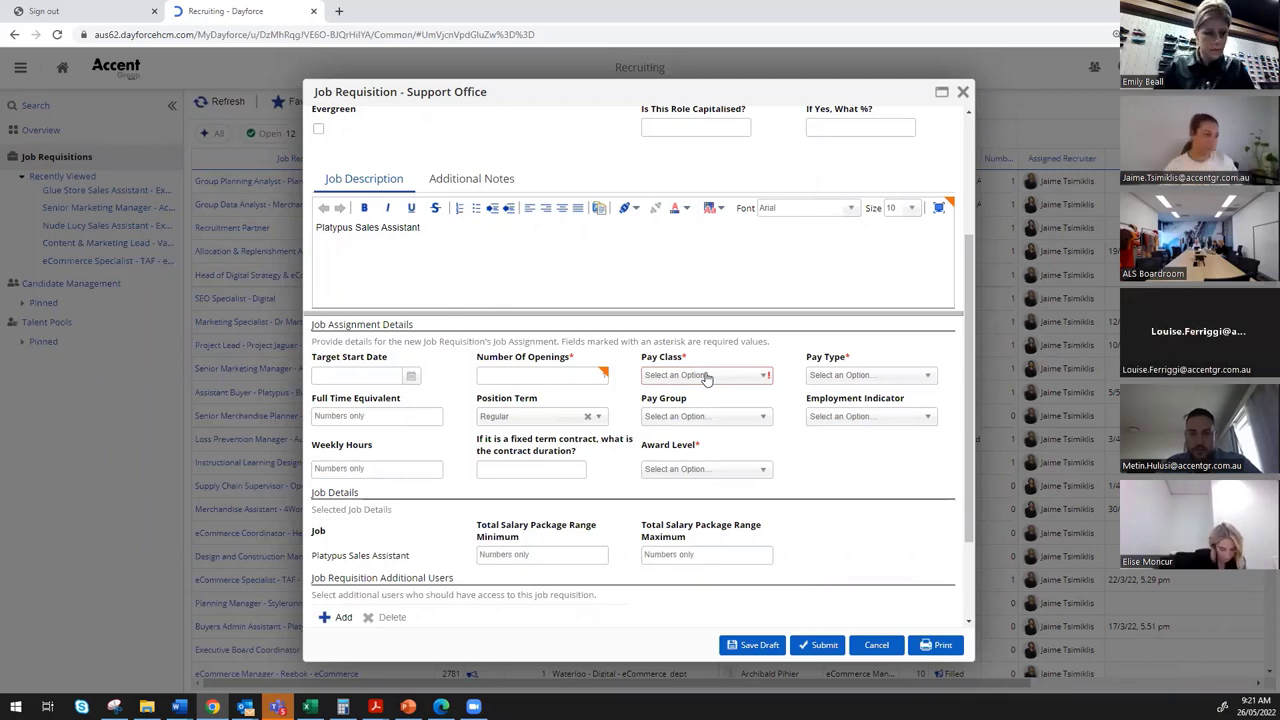
click(849, 375)
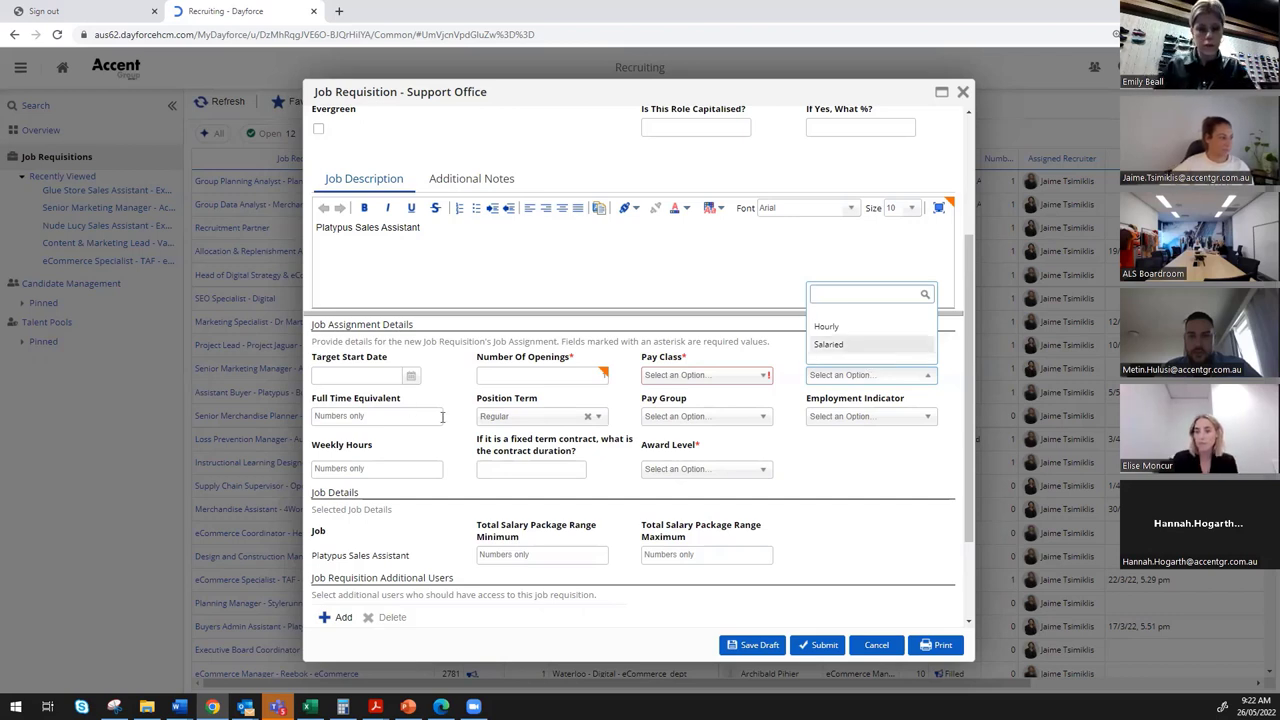
Step: Leave Pay Type unset, enter Full Time Equivalent 1, and list the Pay Group options
click(365, 410)
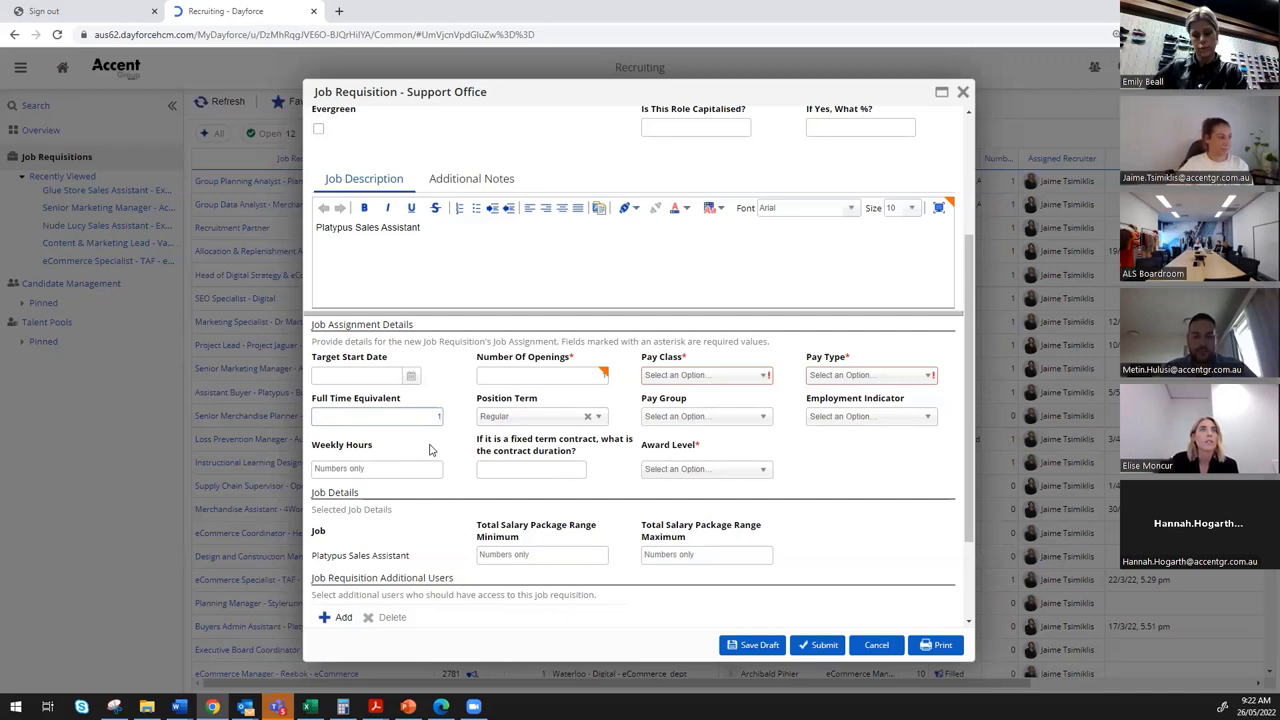
click(670, 418)
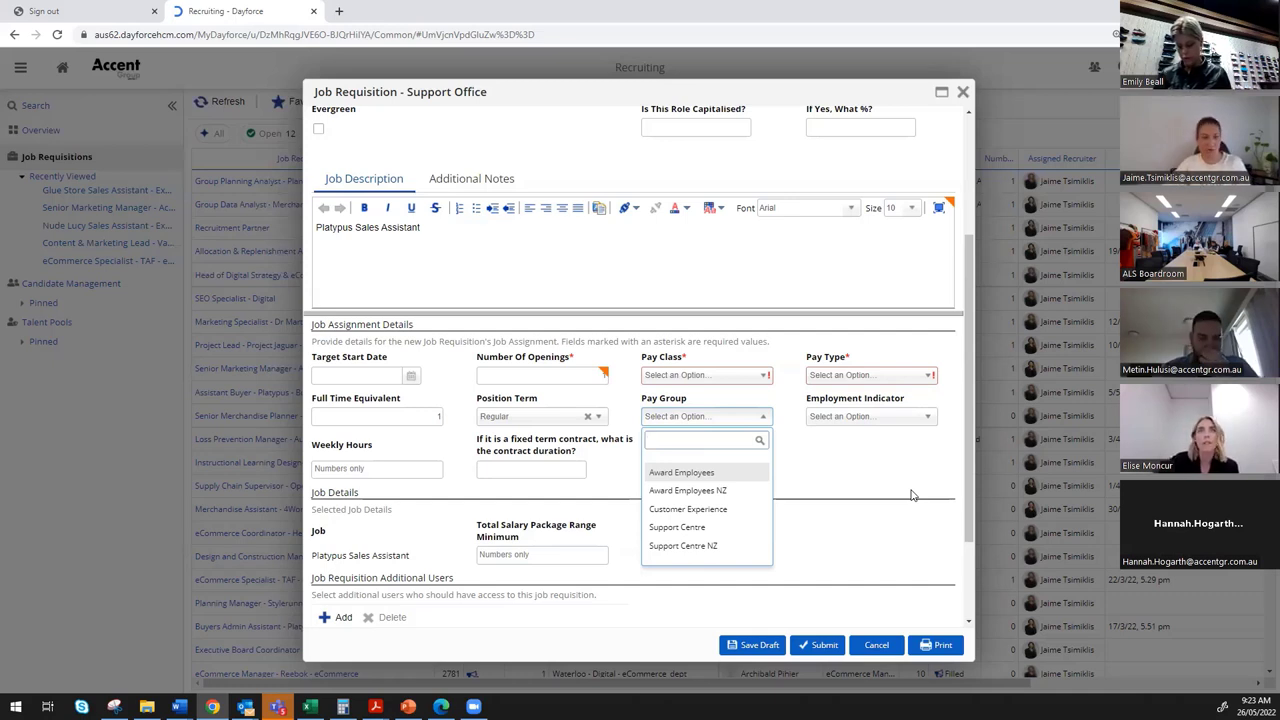
Step: Look over the Employment Indicator options and the form, leaving them unchanged
click(866, 422)
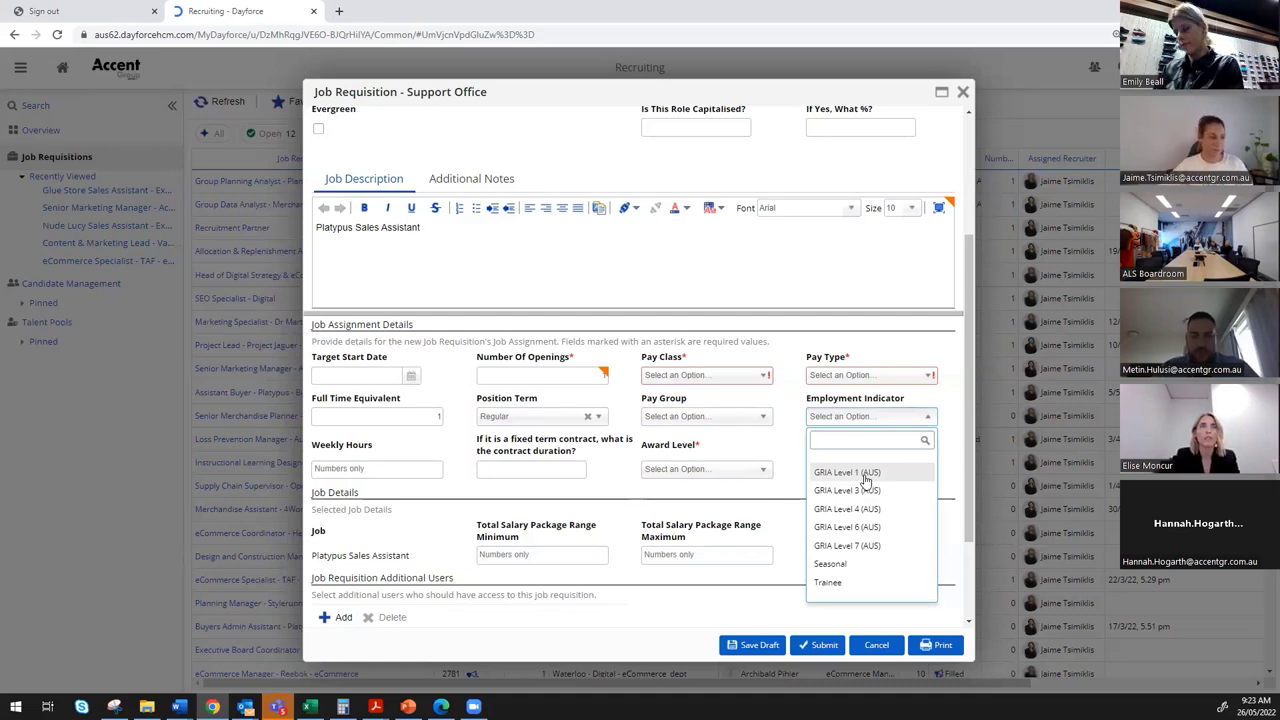
click(580, 497)
scroll(580, 494, down, 2)
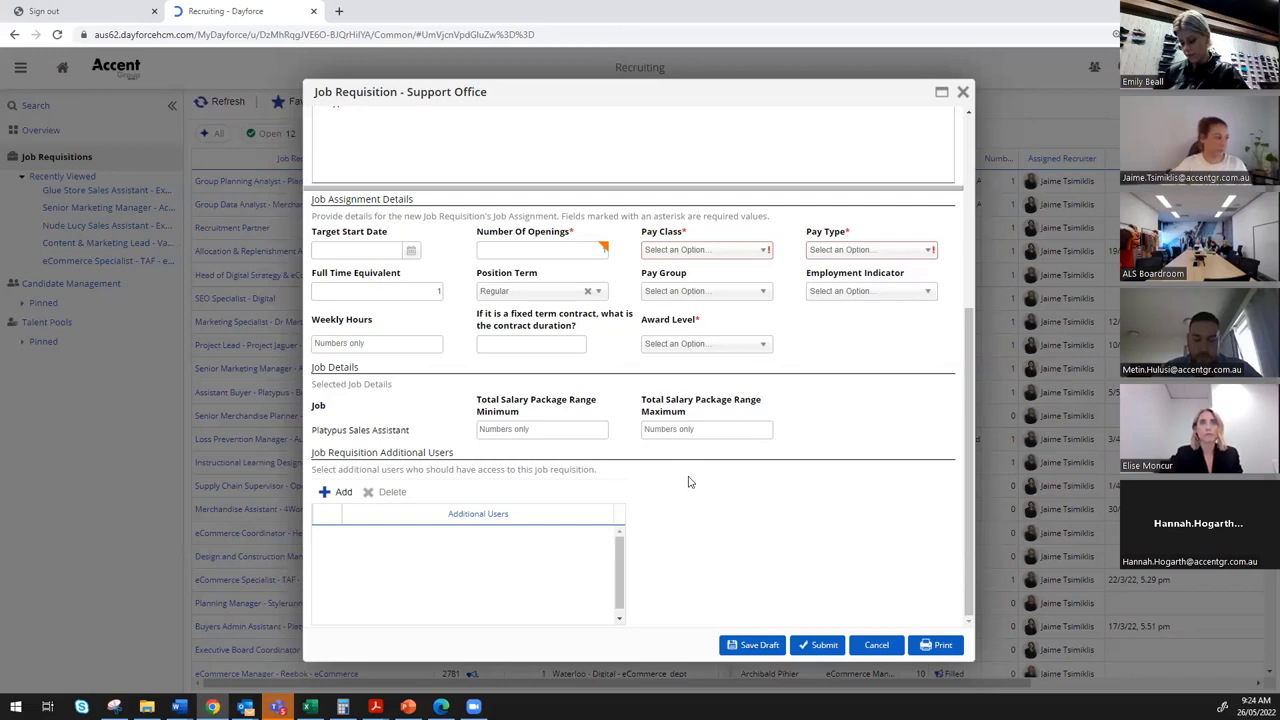
scroll(552, 416, up, 3)
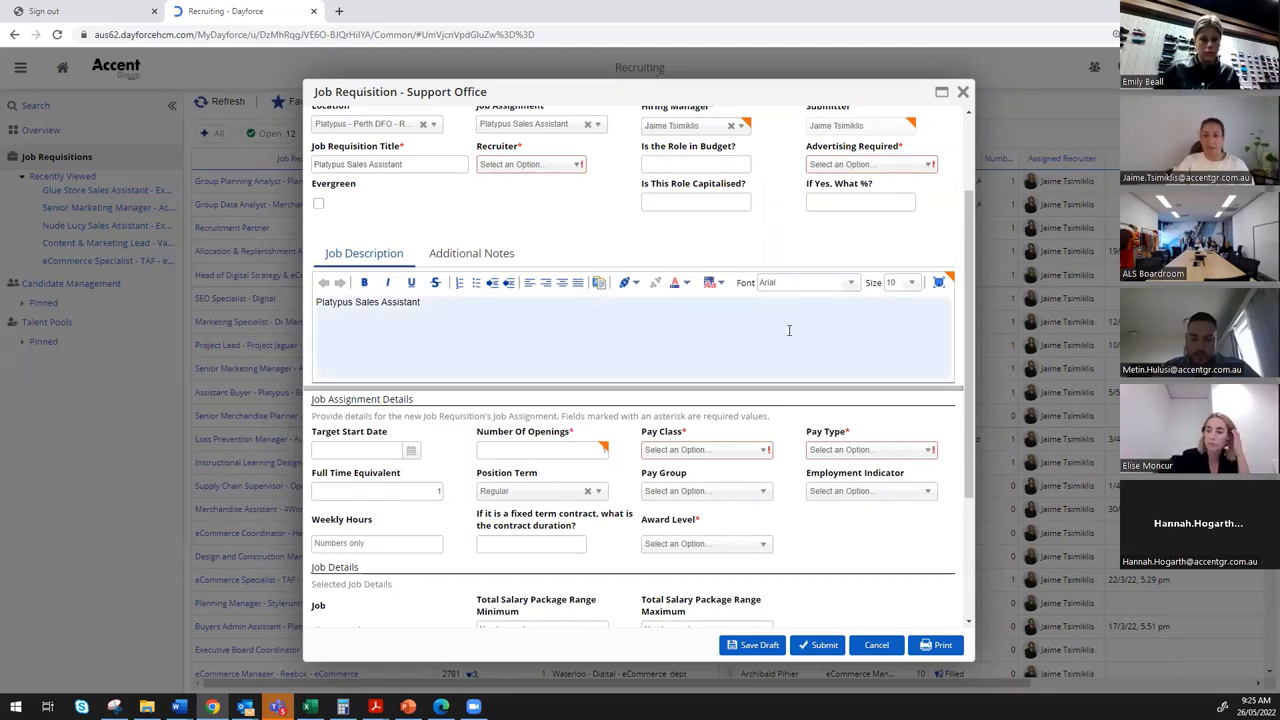
scroll(830, 295, up, 3)
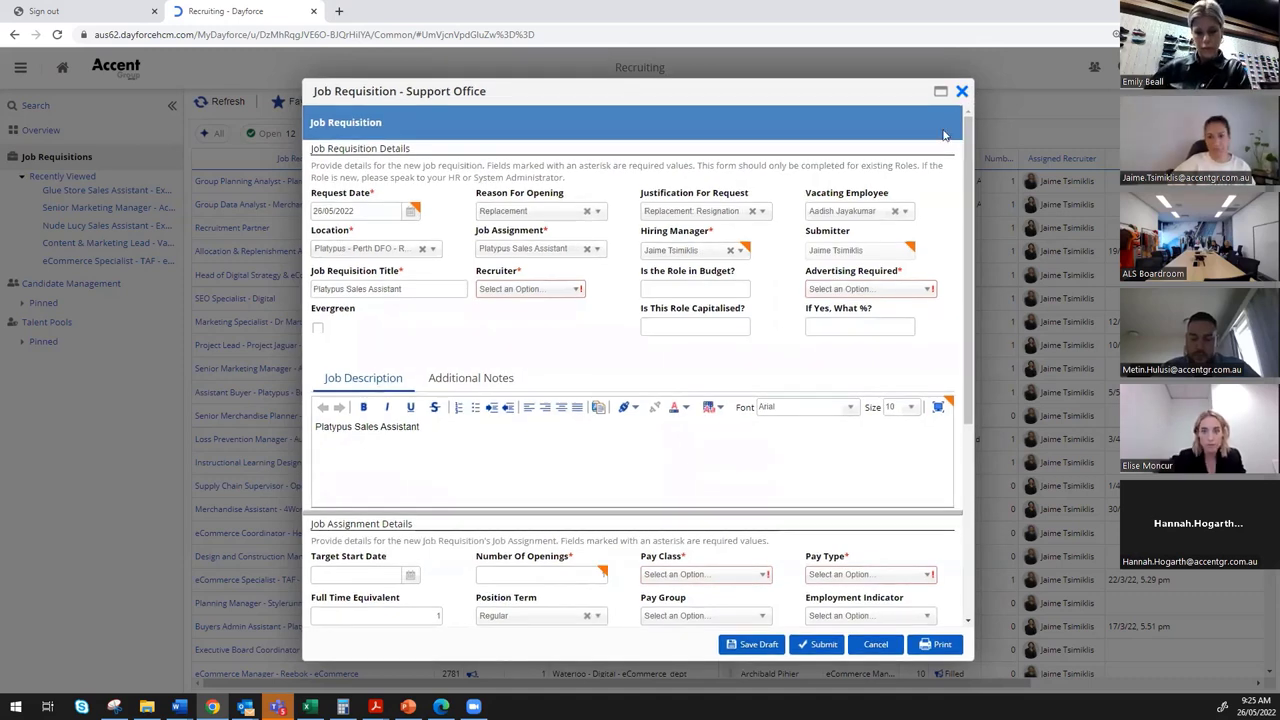
Step: Close the job requisition form and return to PowerPoint slide 10, Action Time
click(962, 91)
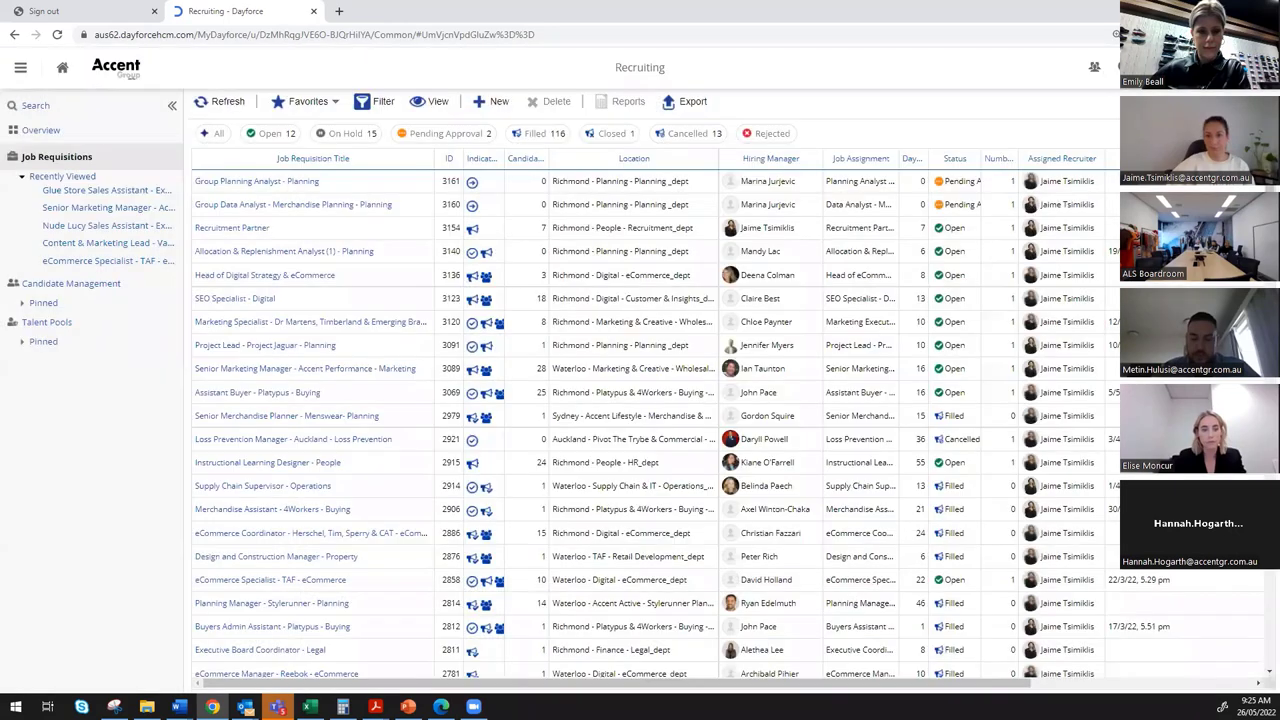
key(alt+Tab)
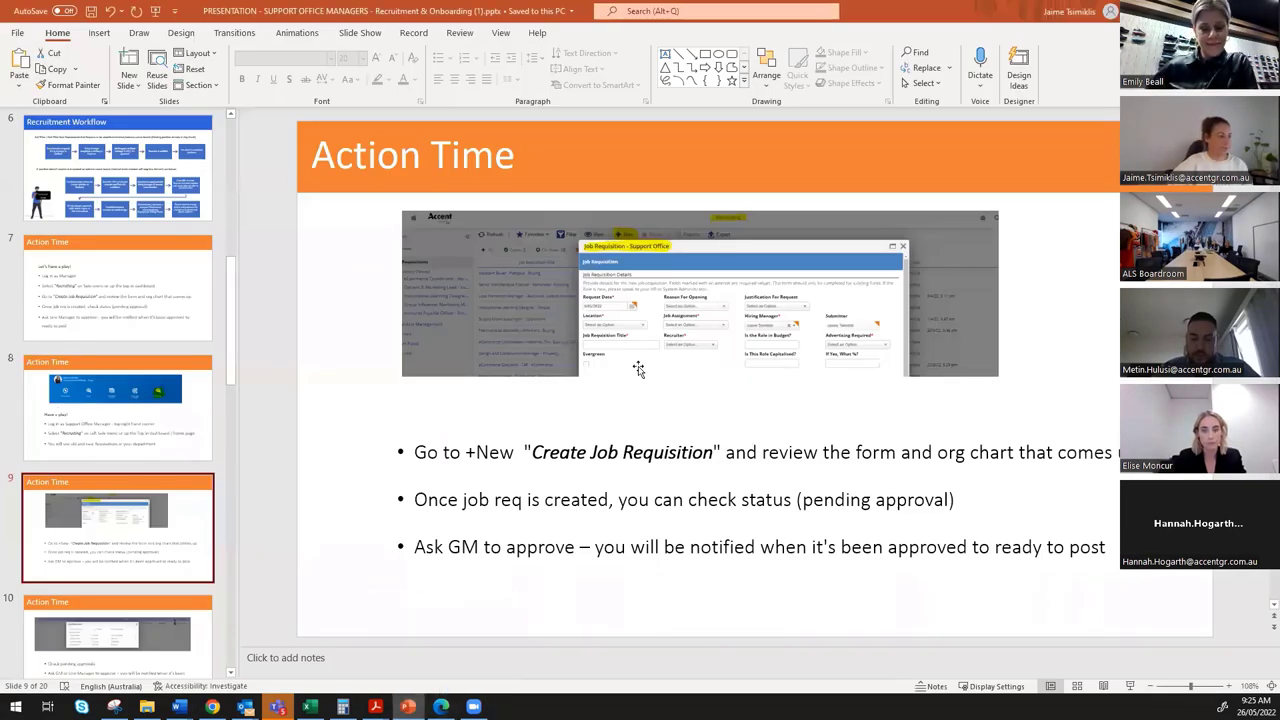
scroll(450, 390, down, 1)
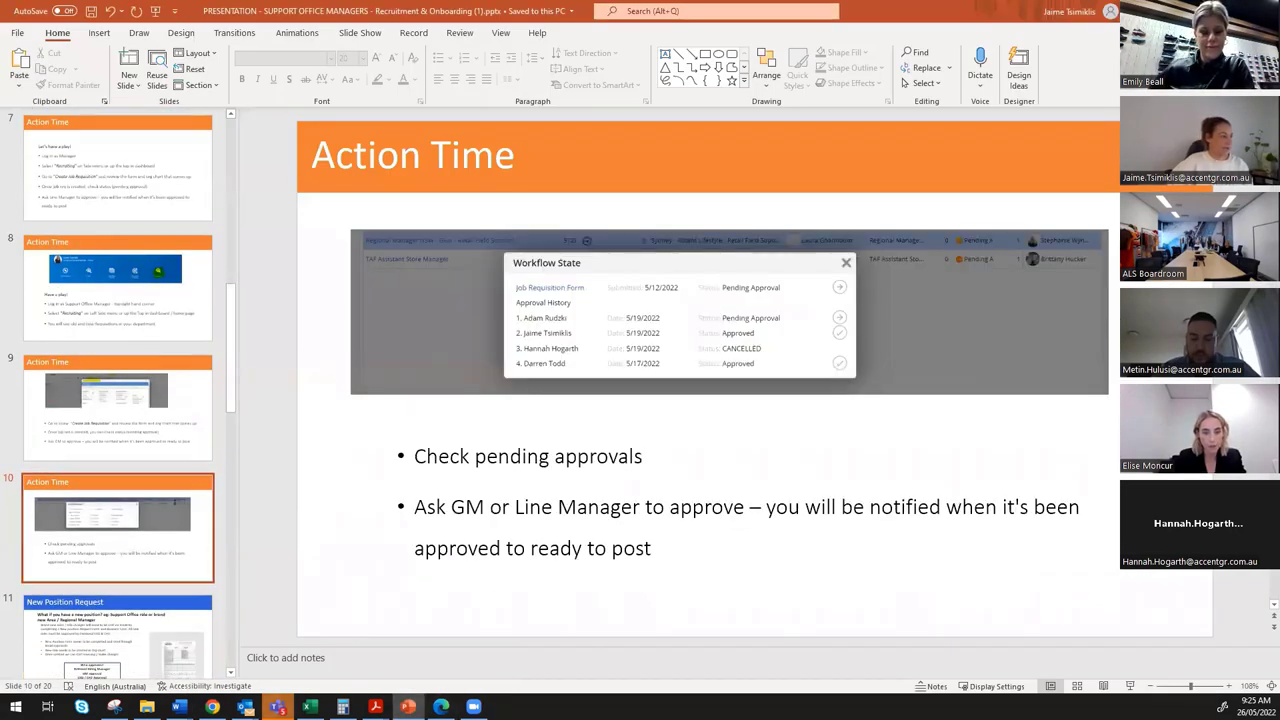
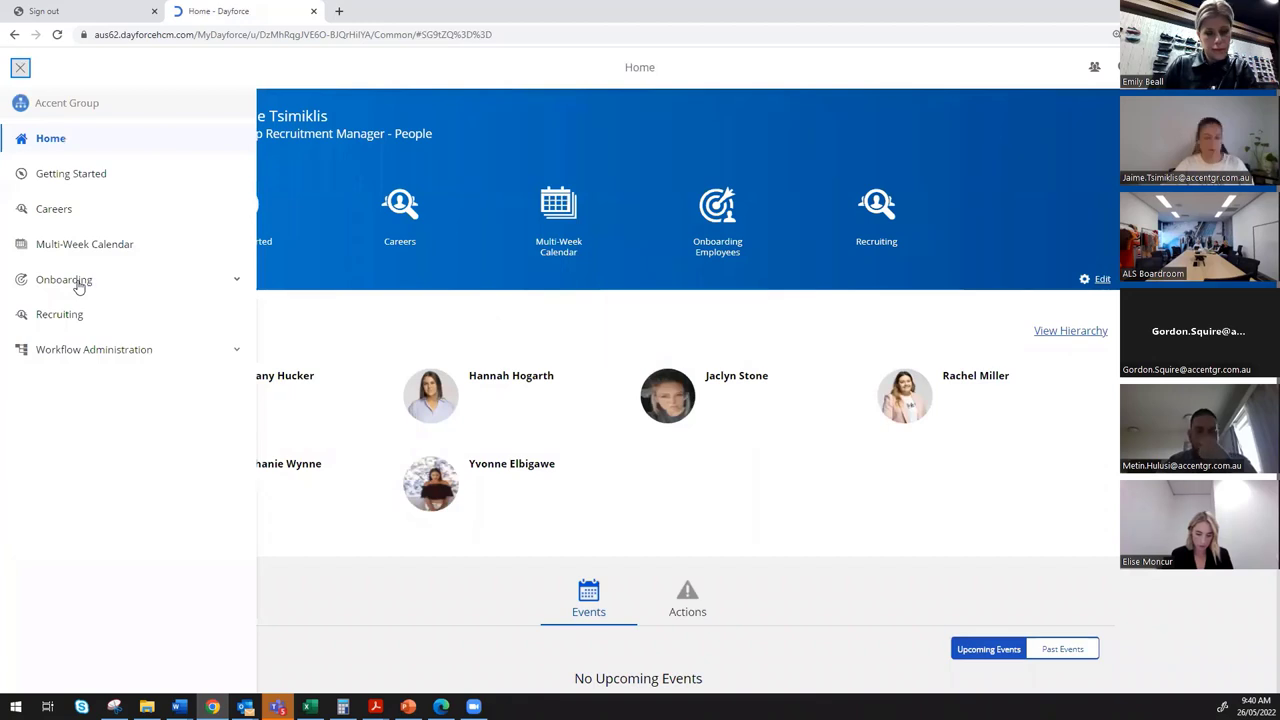
Step: Expand Onboarding in the navigation menu and go to Onboarding Employees
click(78, 284)
click(106, 314)
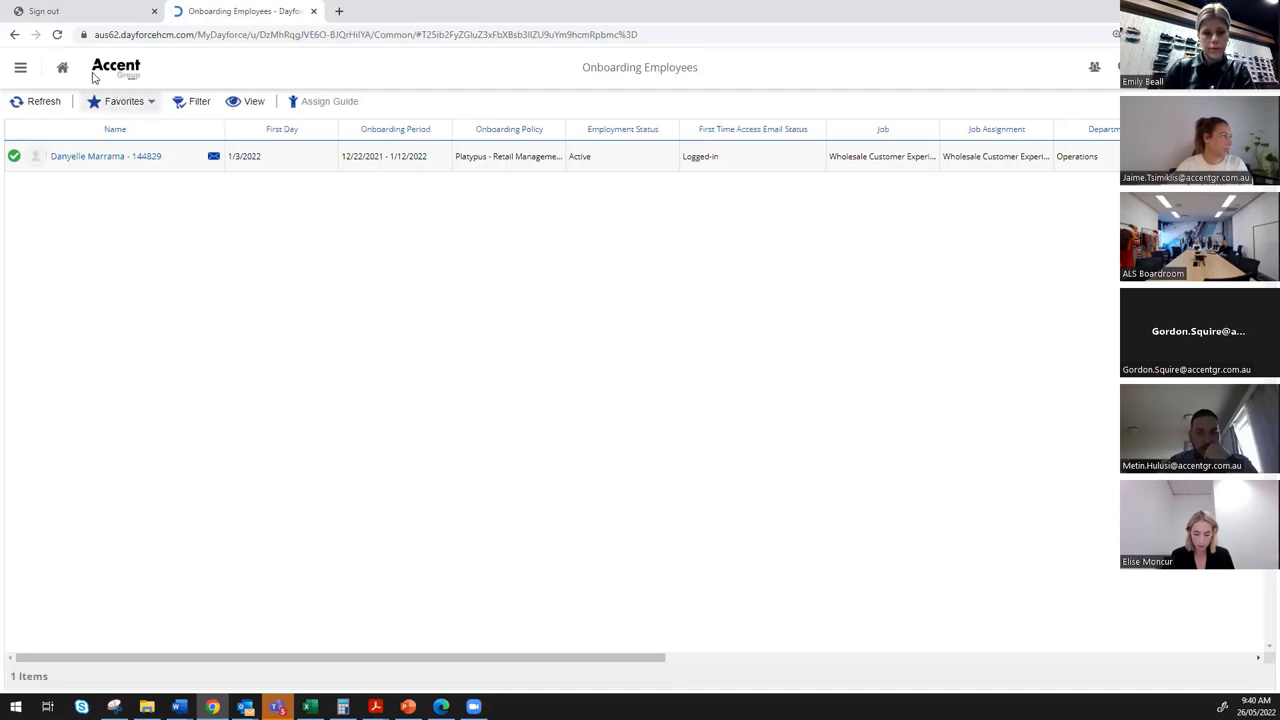
Step: Clear the Name field in the list filter and apply it to list all 90 employees
click(188, 101)
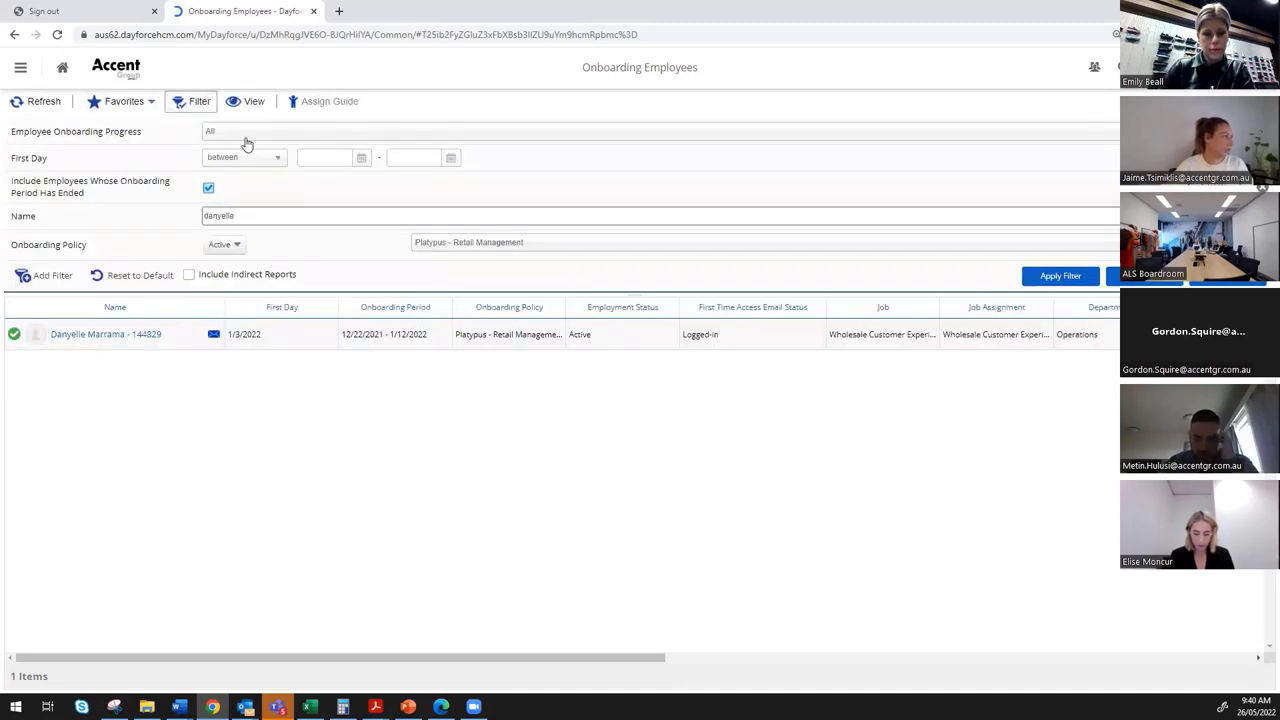
drag(251, 217, 152, 215)
key(BackSpace)
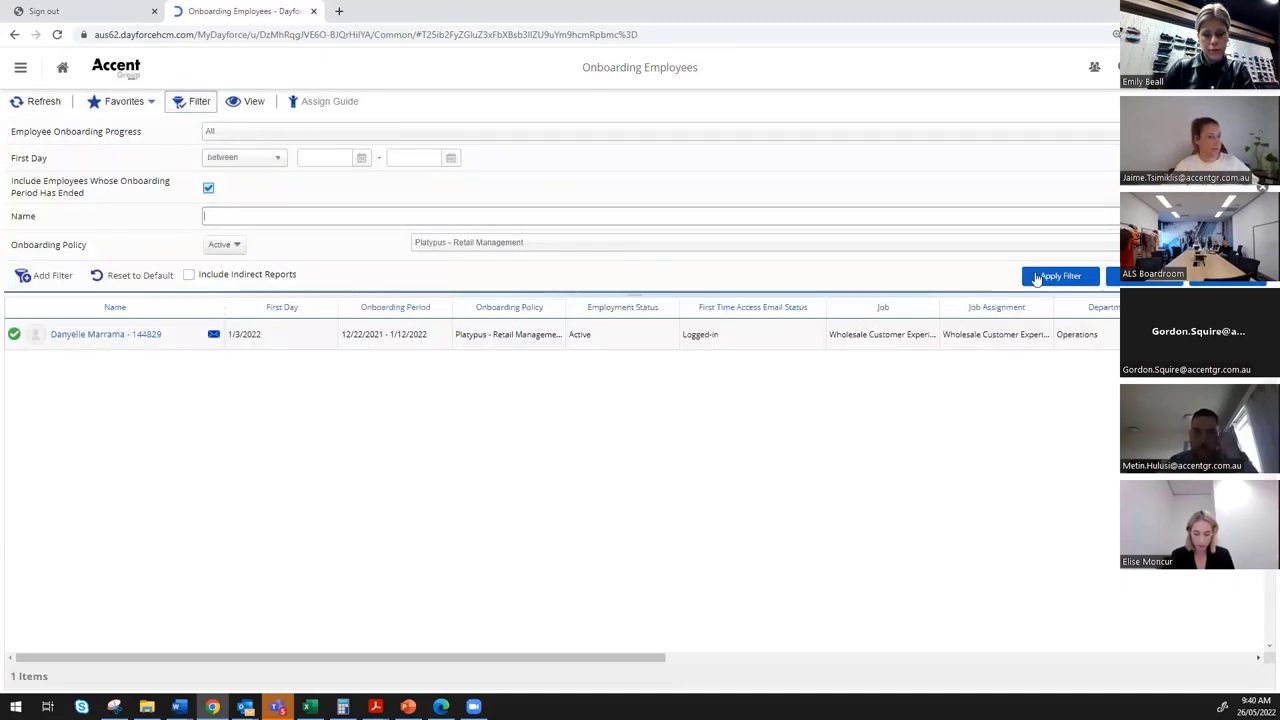
click(1060, 276)
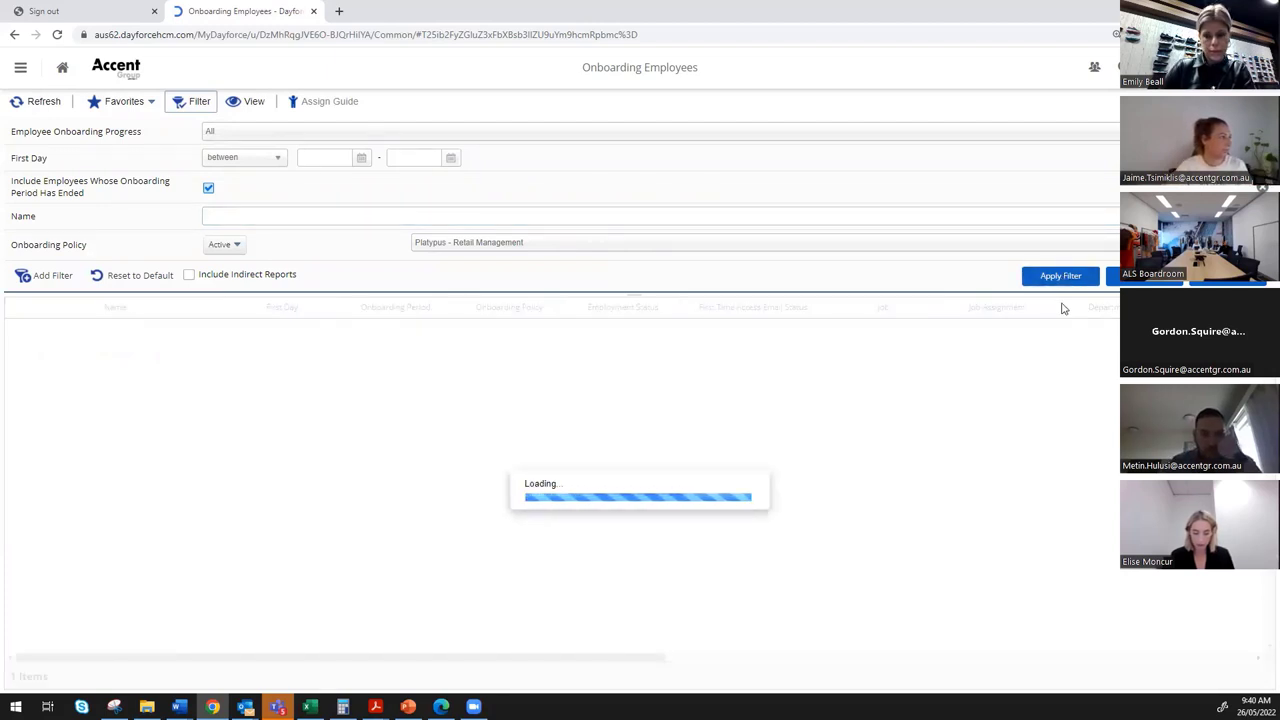
click(317, 216)
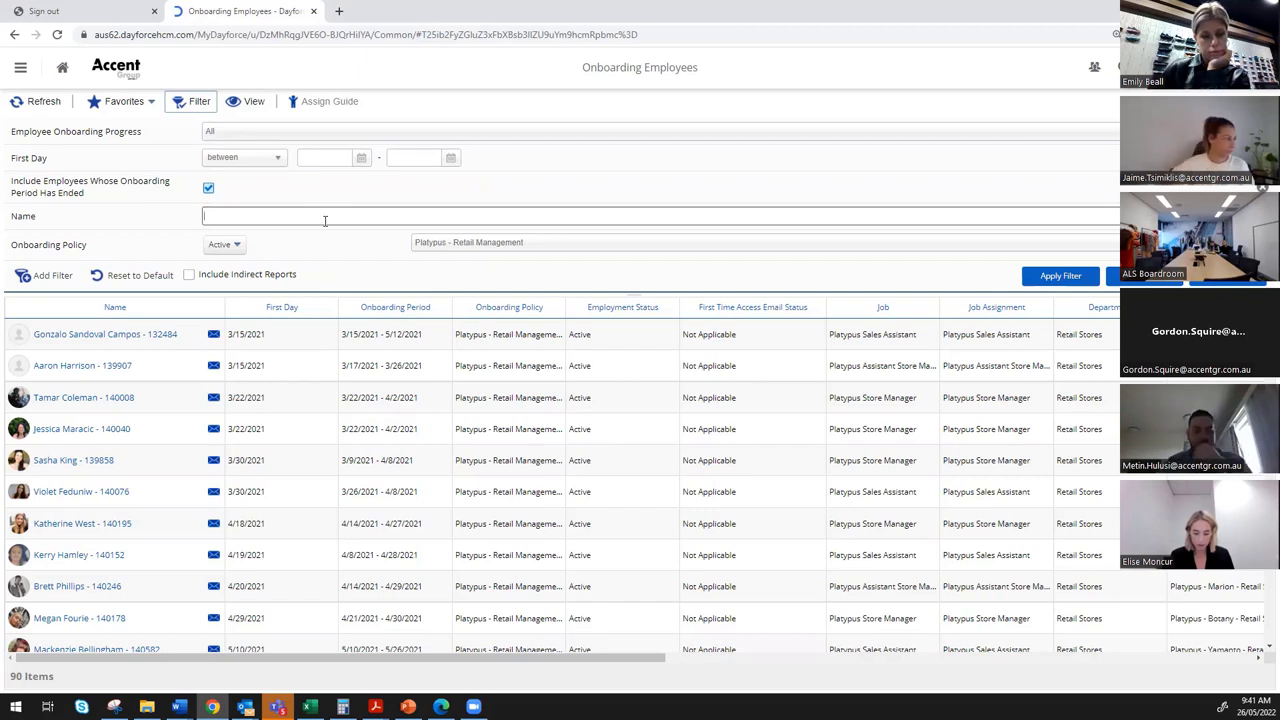
click(349, 221)
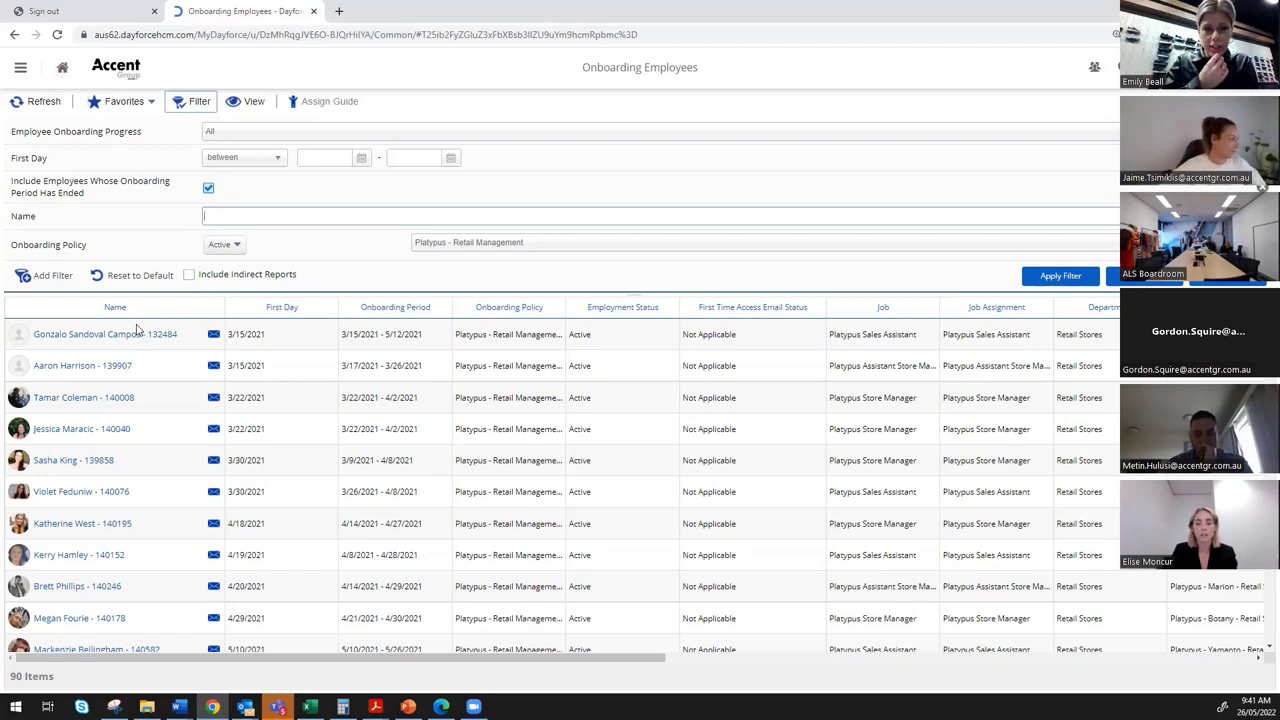
click(85, 372)
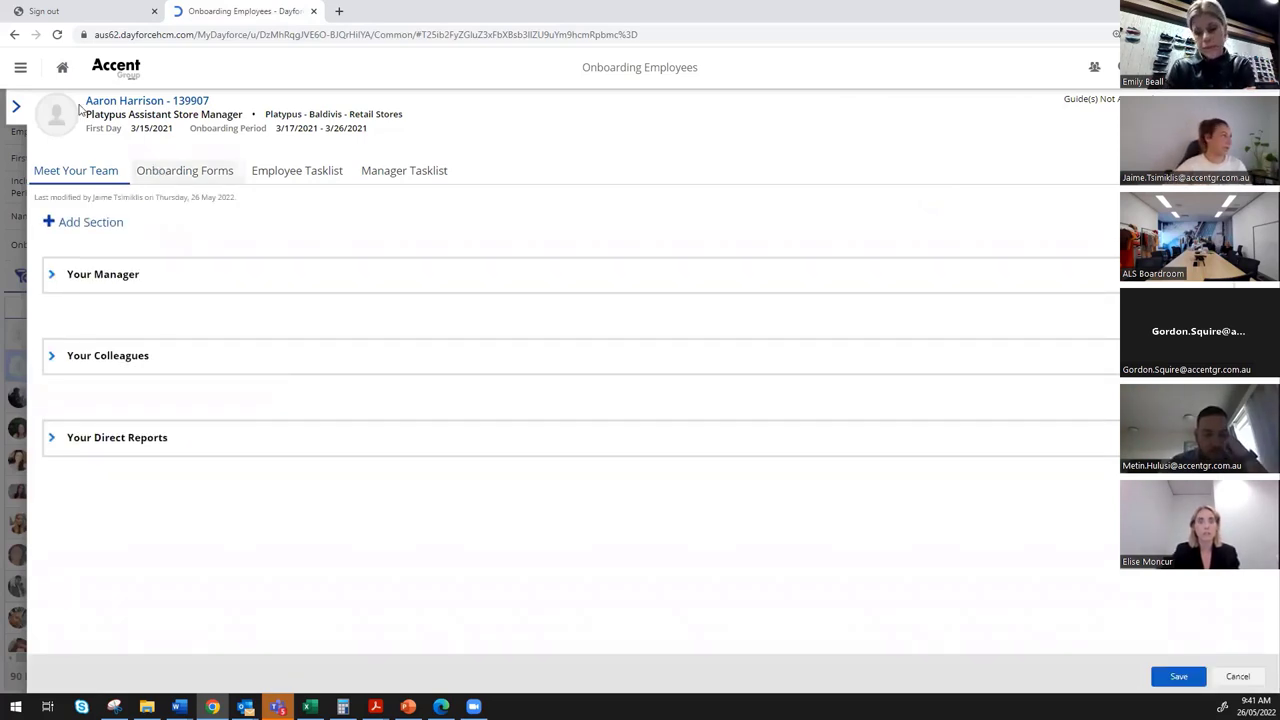
click(181, 178)
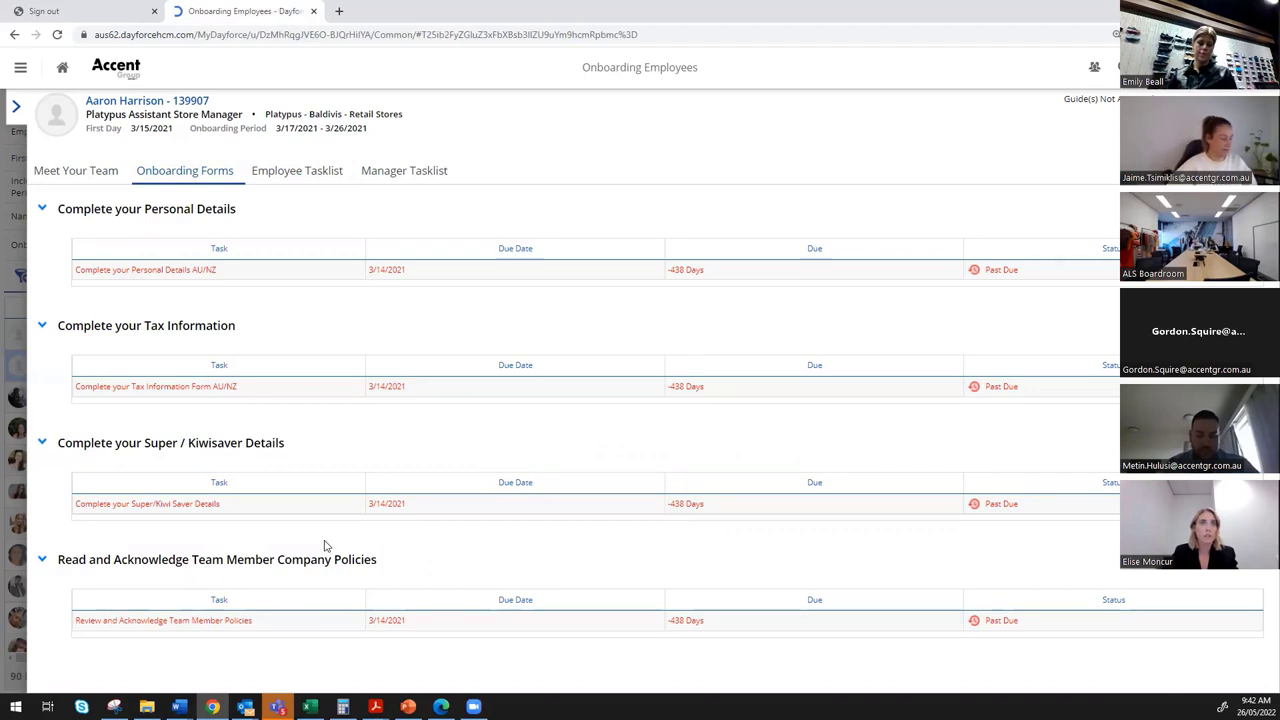
click(281, 172)
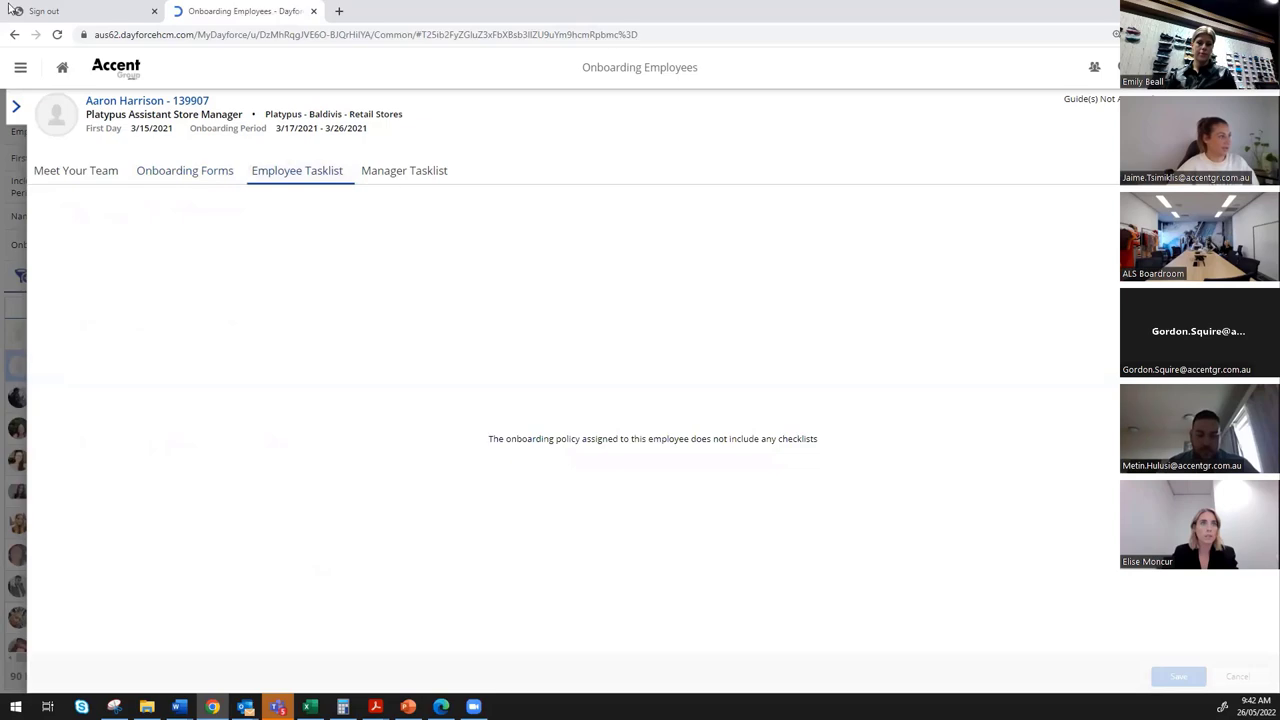
click(12, 107)
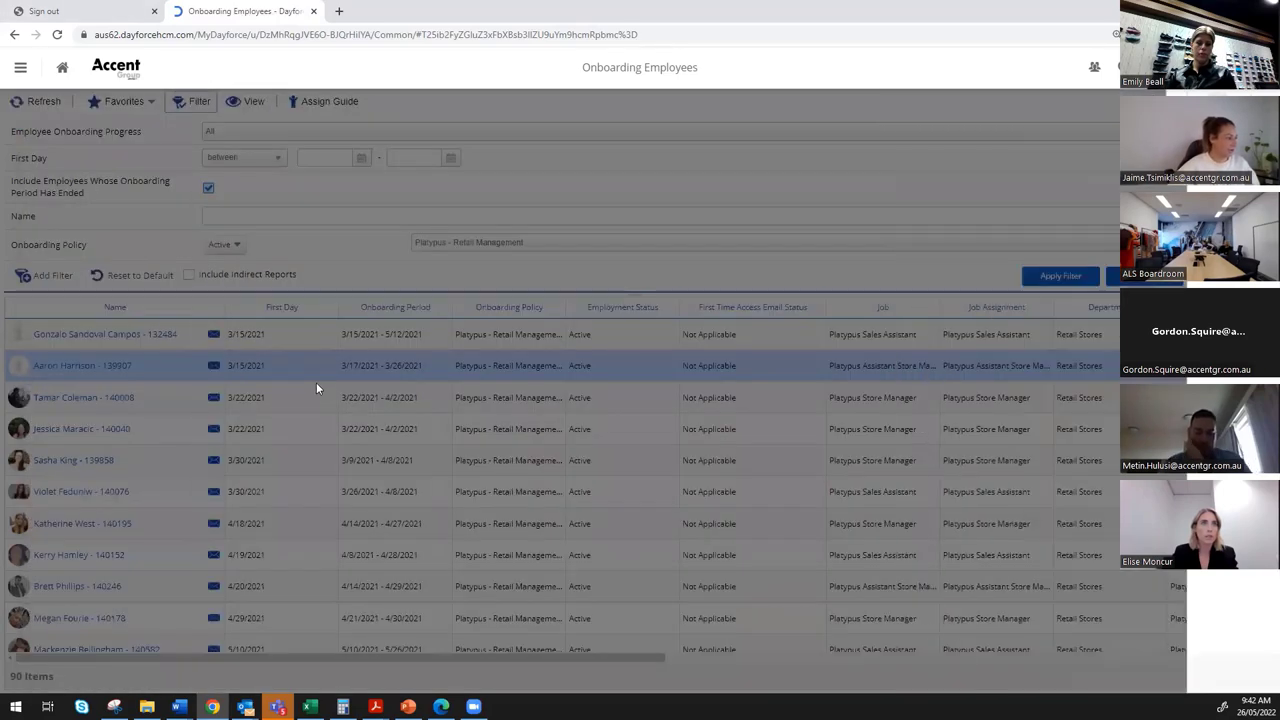
Step: Show the Active/Inactive choices of the Onboarding Policy filter, then dismiss them
scroll(690, 382, down, 10)
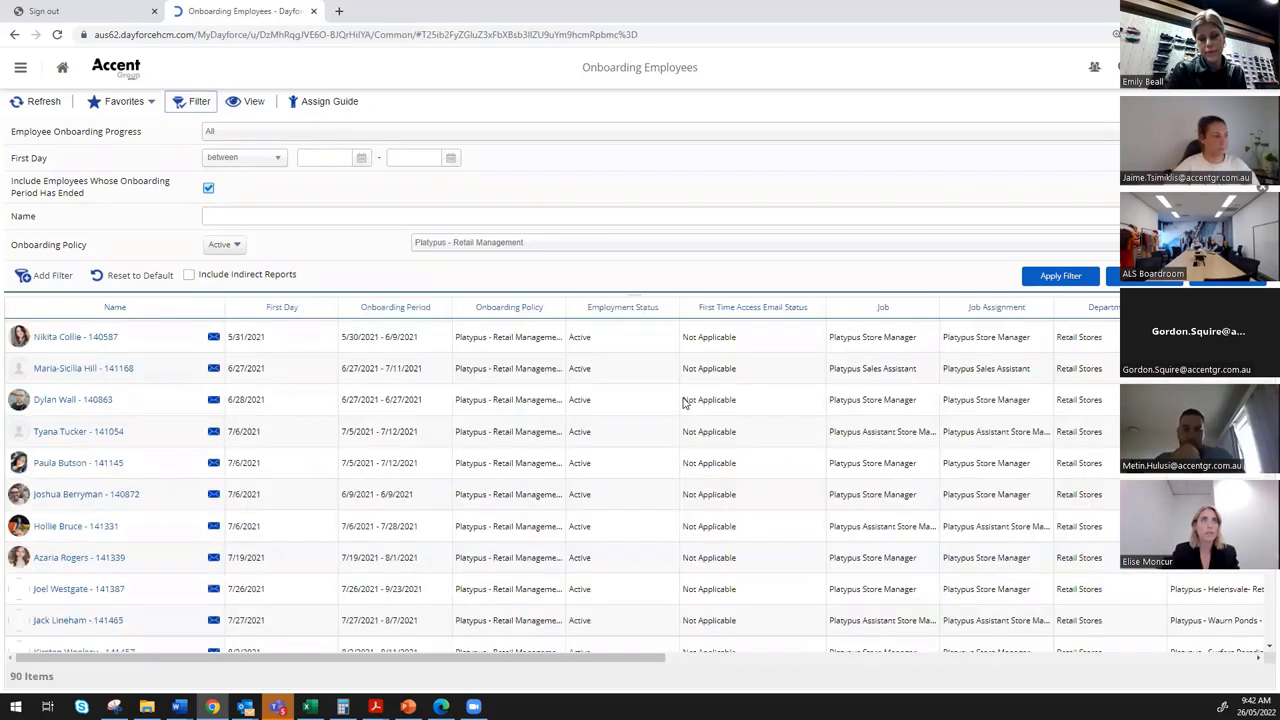
click(237, 246)
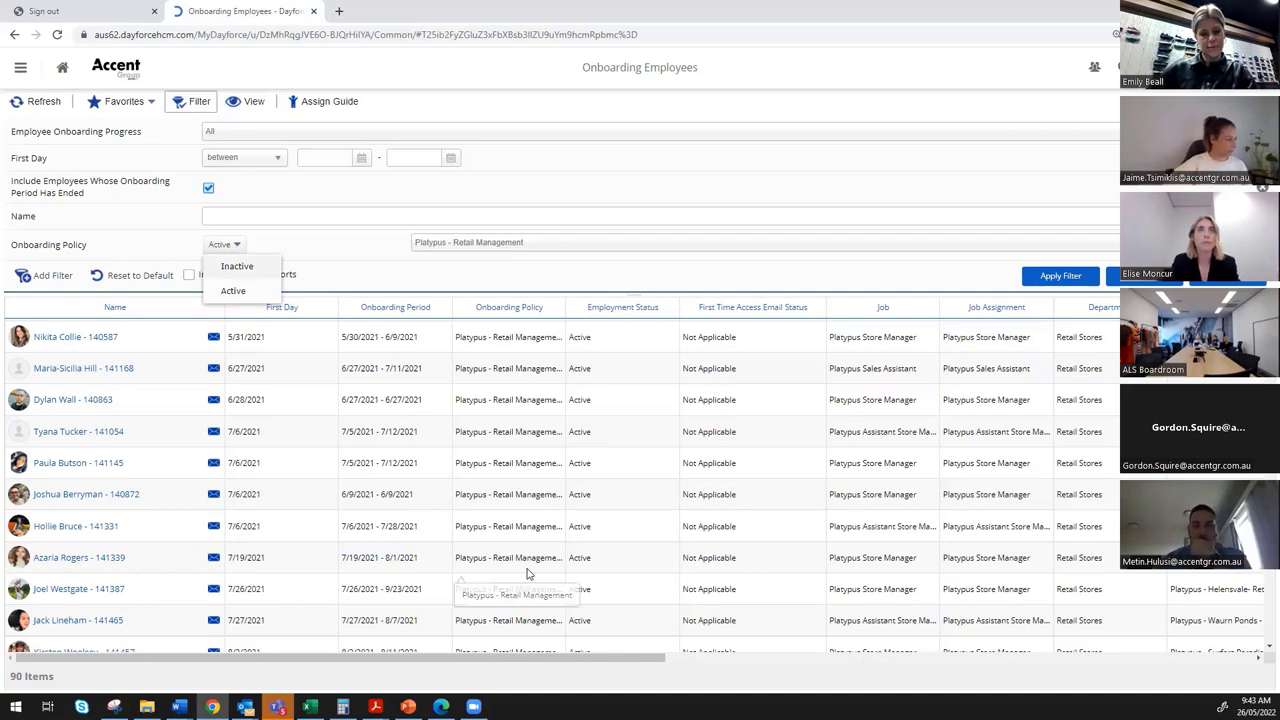
scroll(523, 571, down, 5)
scroll(258, 528, down, 3)
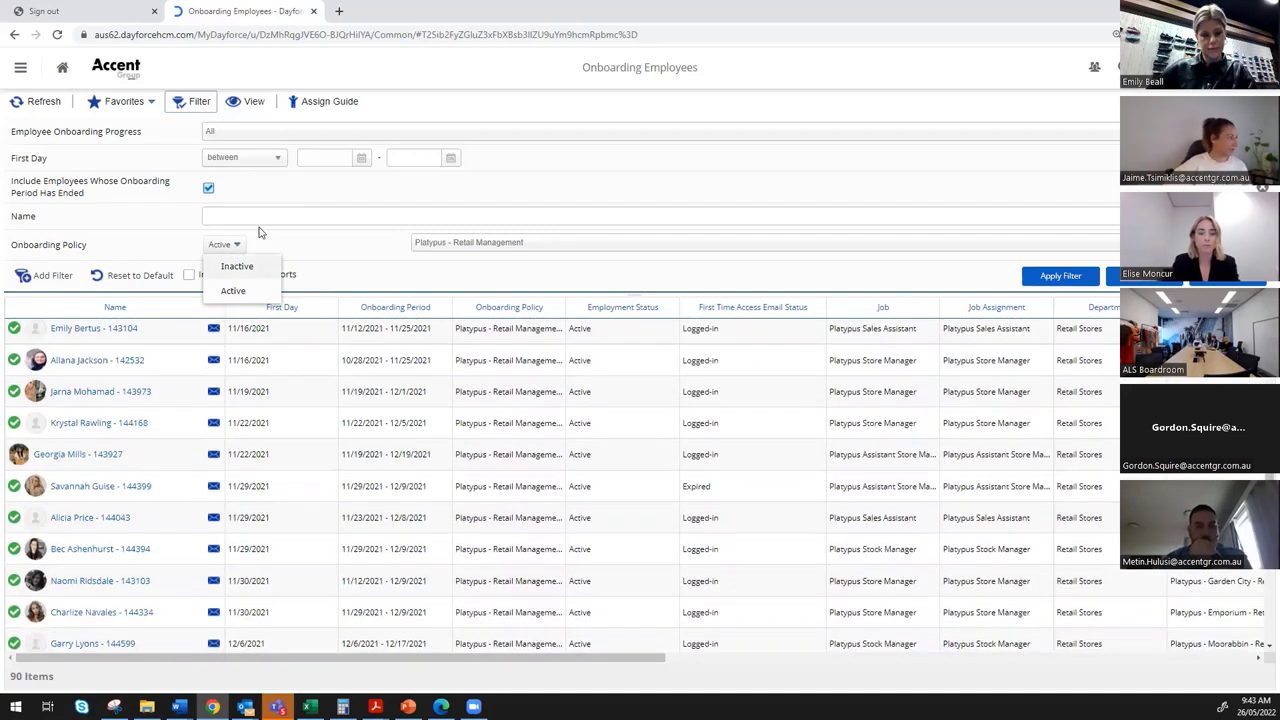
click(265, 202)
Step: Filter Employee Onboarding Progress to In Progress (42 employees) and open the fourth employee's details
click(266, 134)
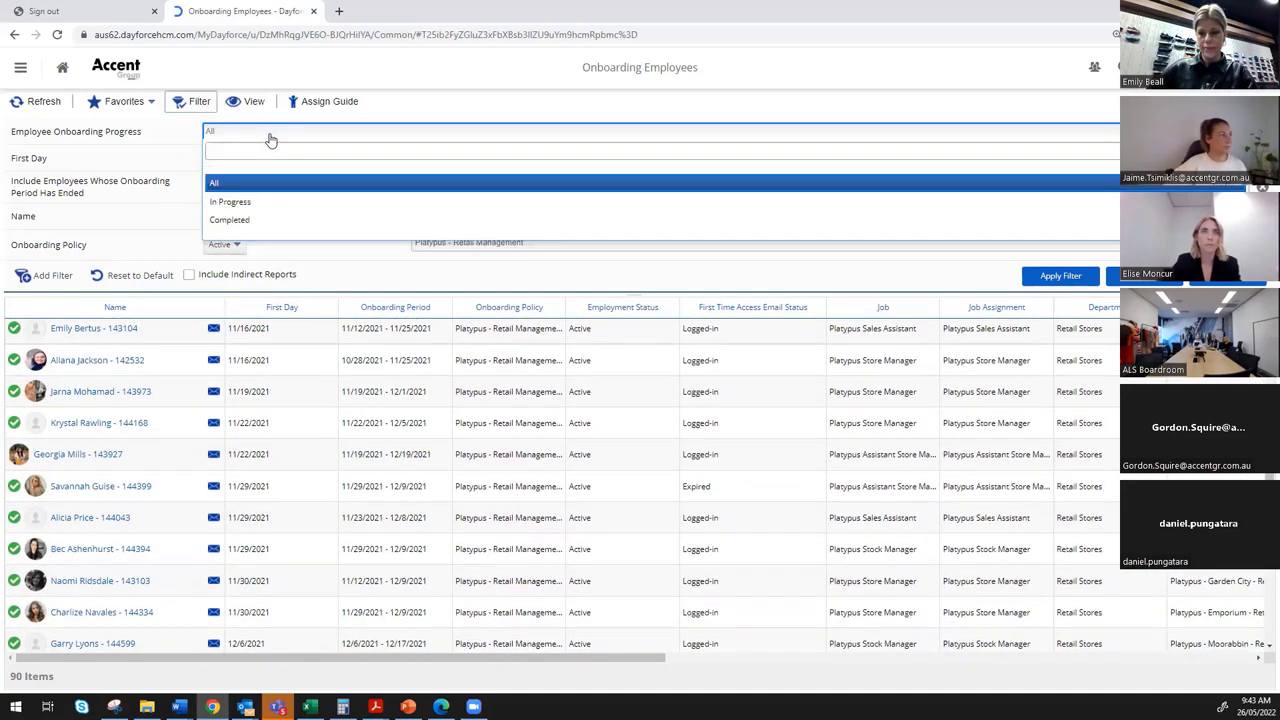
click(274, 203)
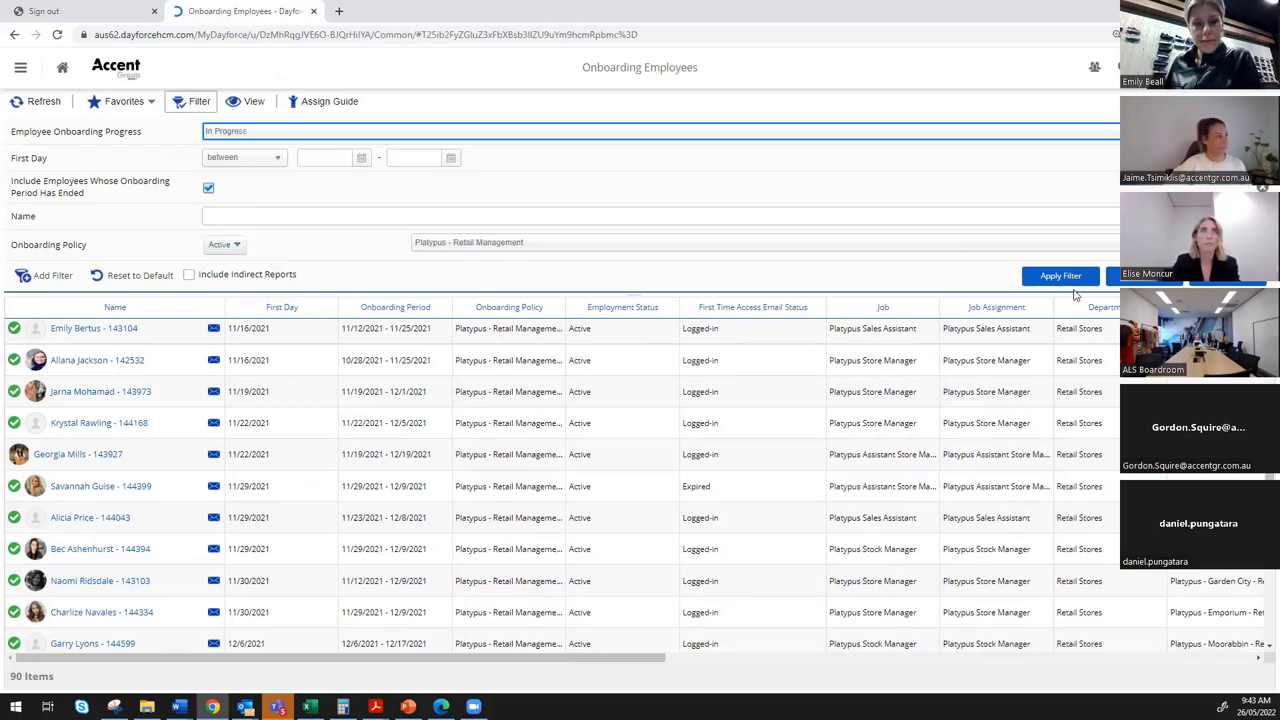
click(1078, 279)
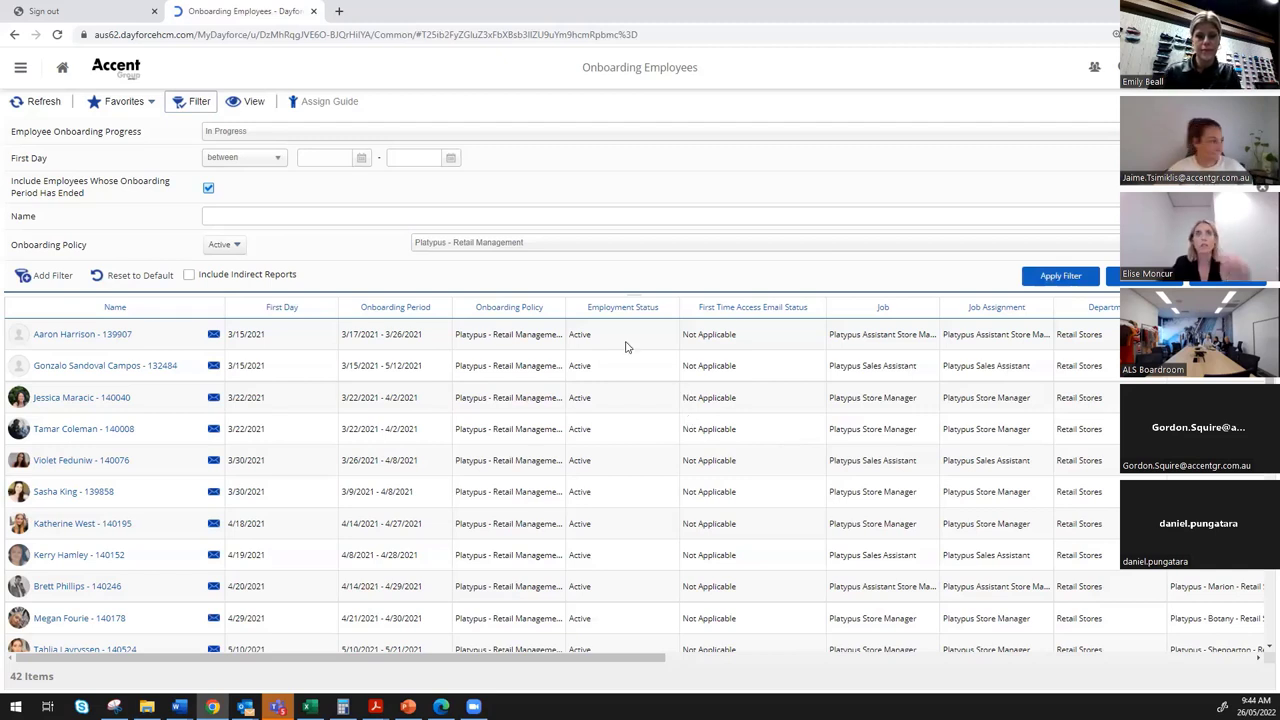
click(112, 432)
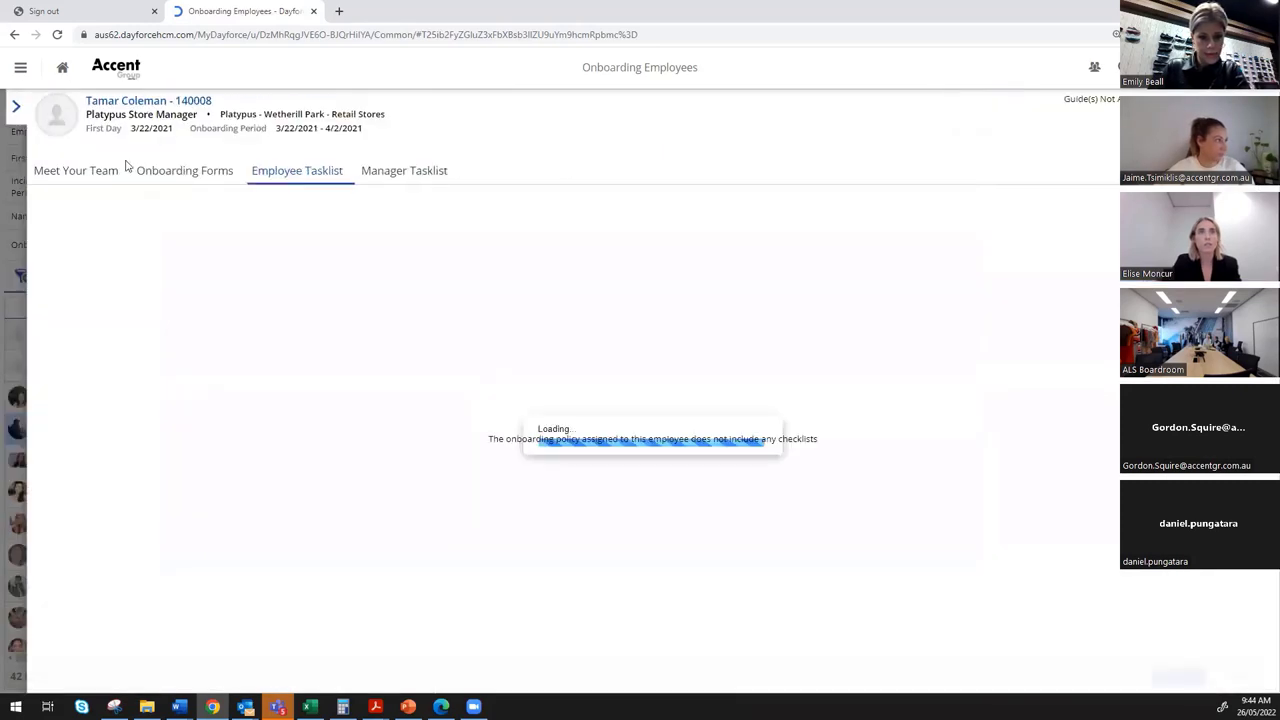
Step: View the fourth employee's team and Onboarding Forms (four tasks past due 3/21/2021), then restore the list
click(94, 171)
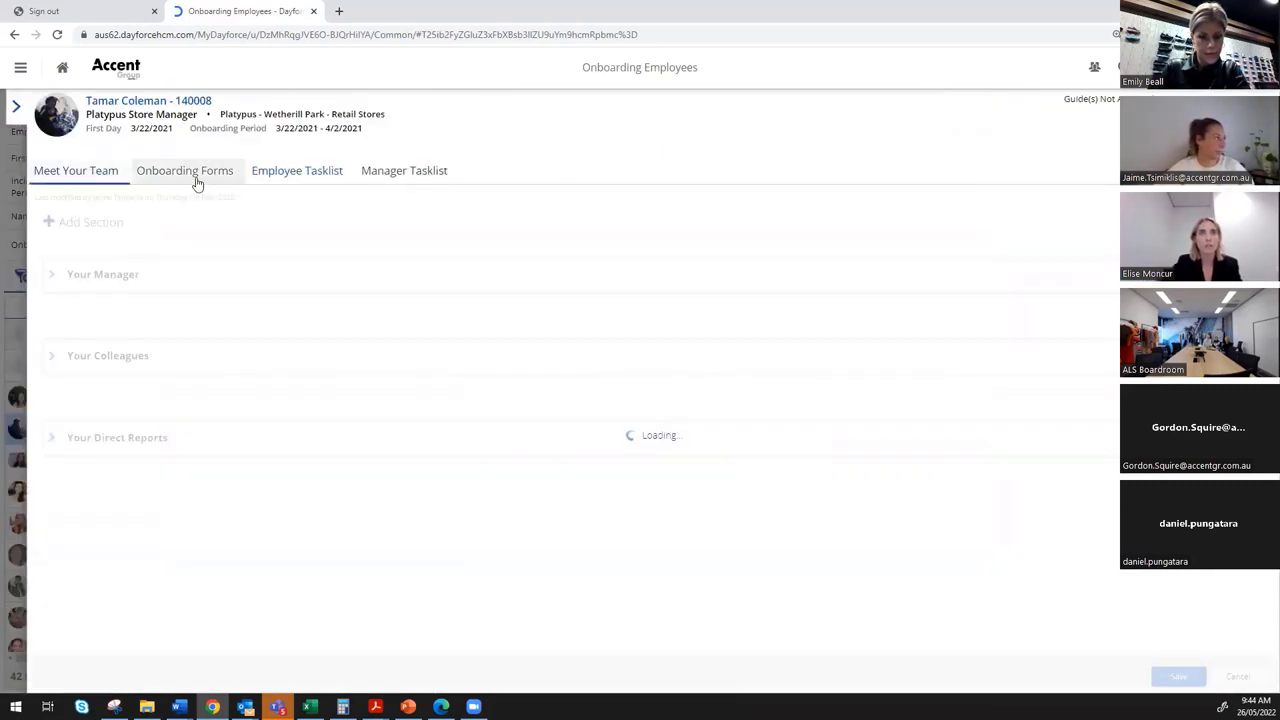
click(197, 176)
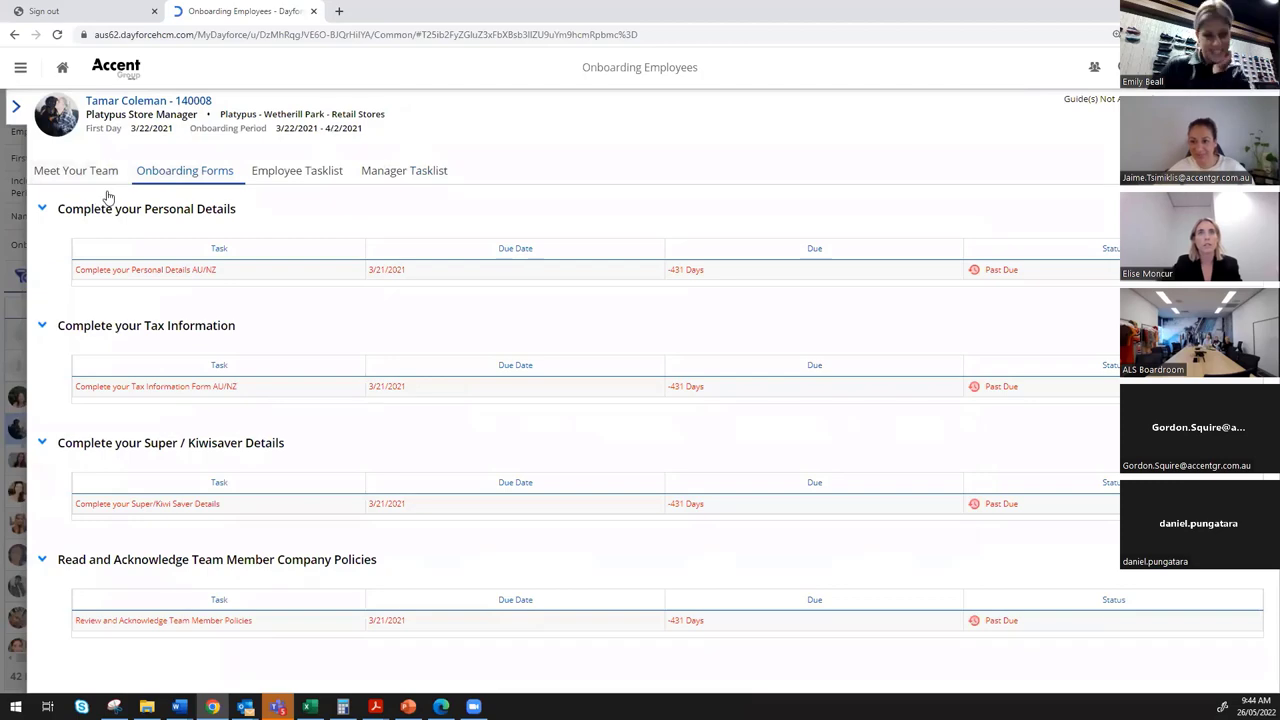
click(16, 106)
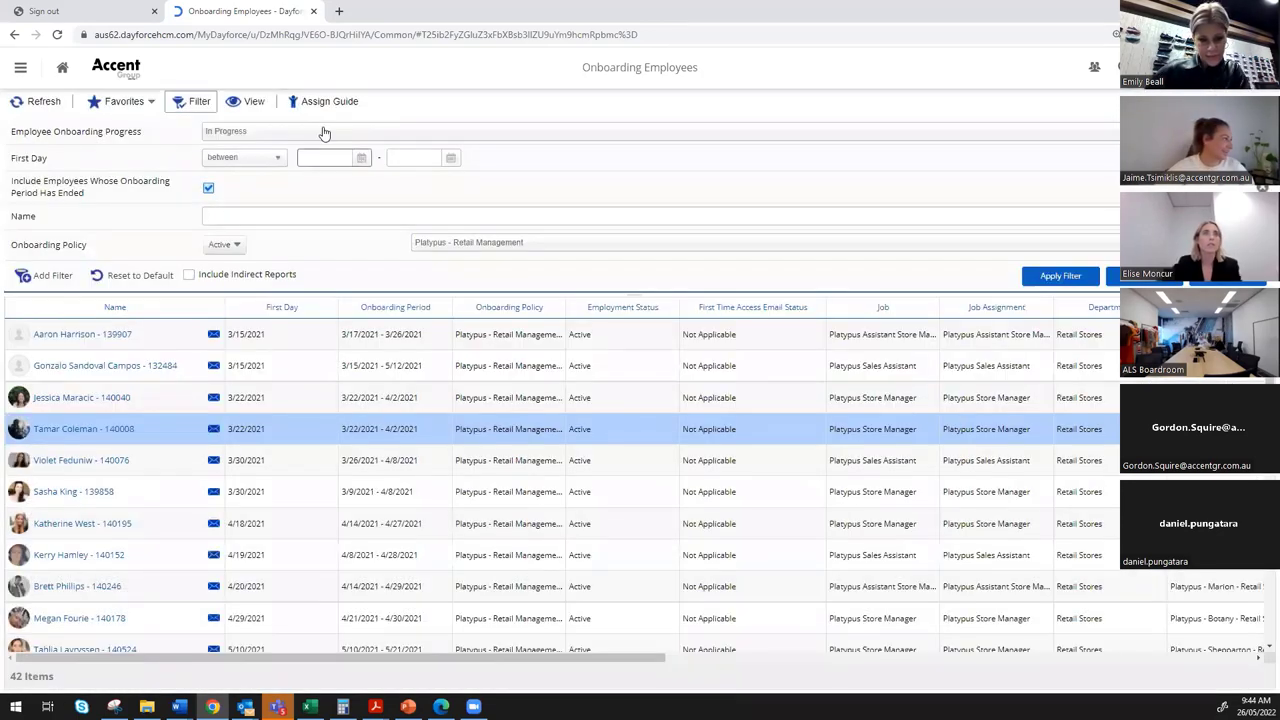
Step: Keep In Progress and set the First Day range to 2 May – 22 May 2022
click(324, 141)
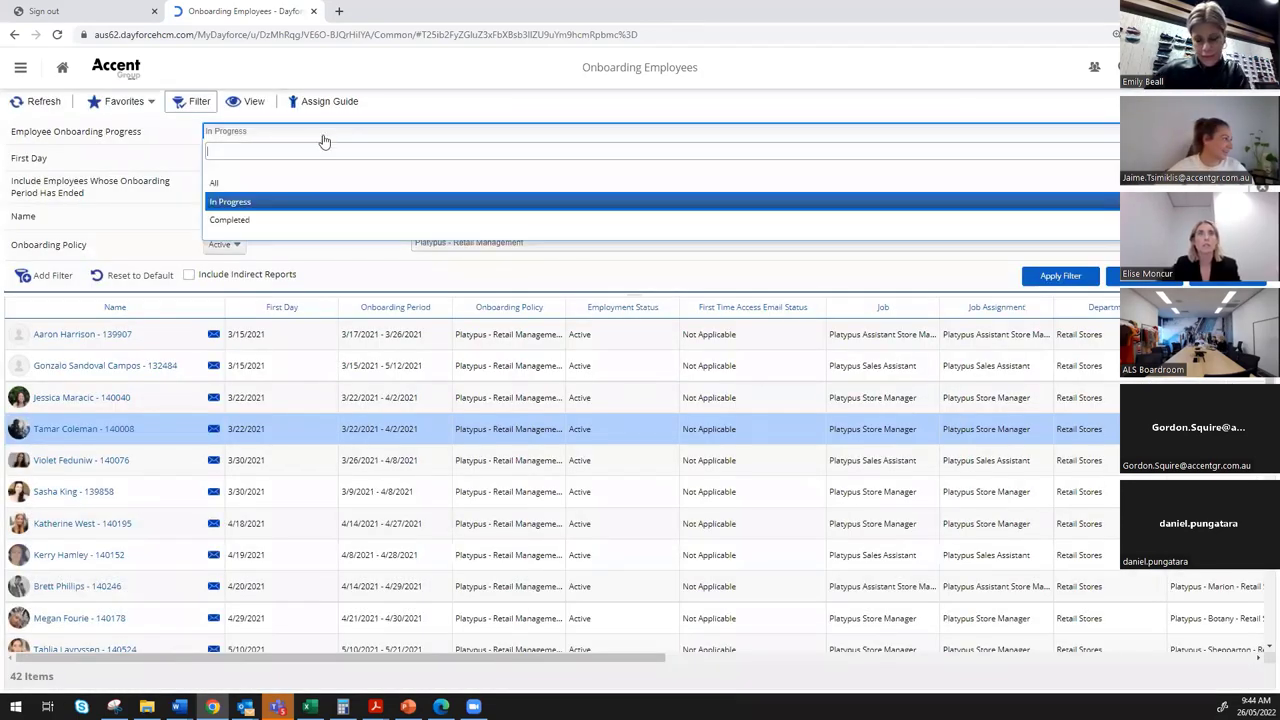
click(169, 150)
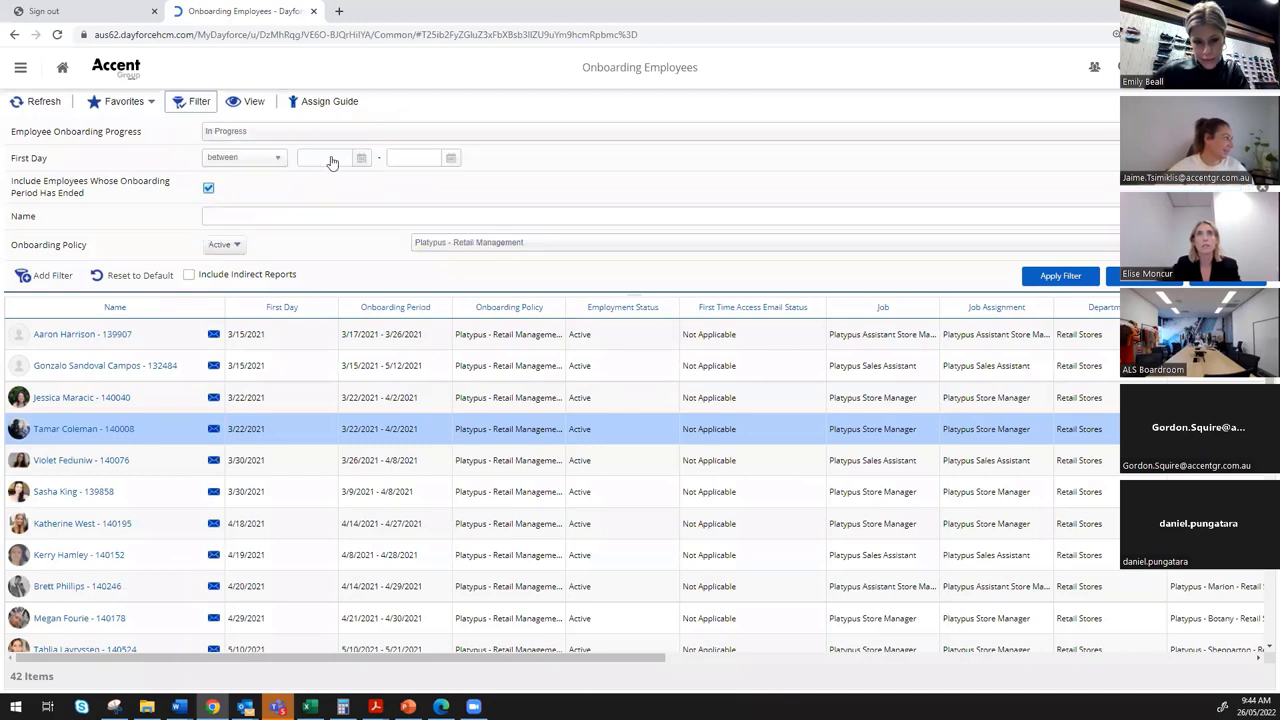
click(361, 158)
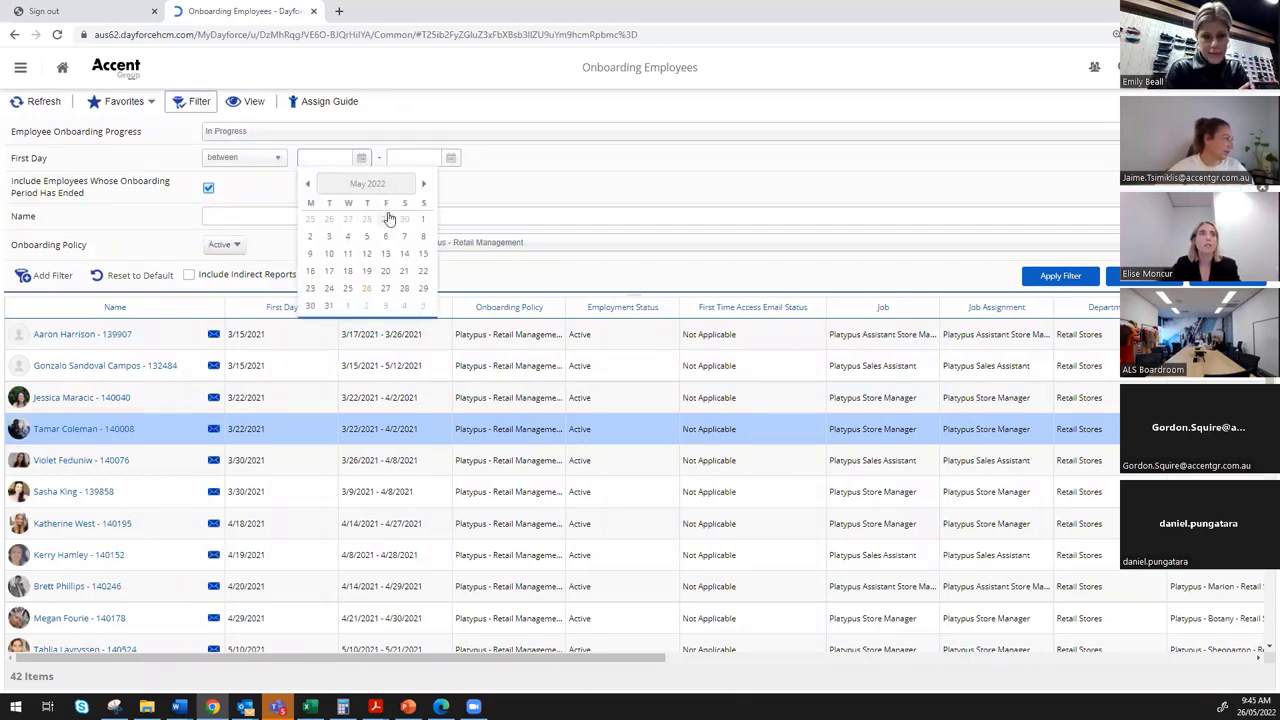
click(310, 236)
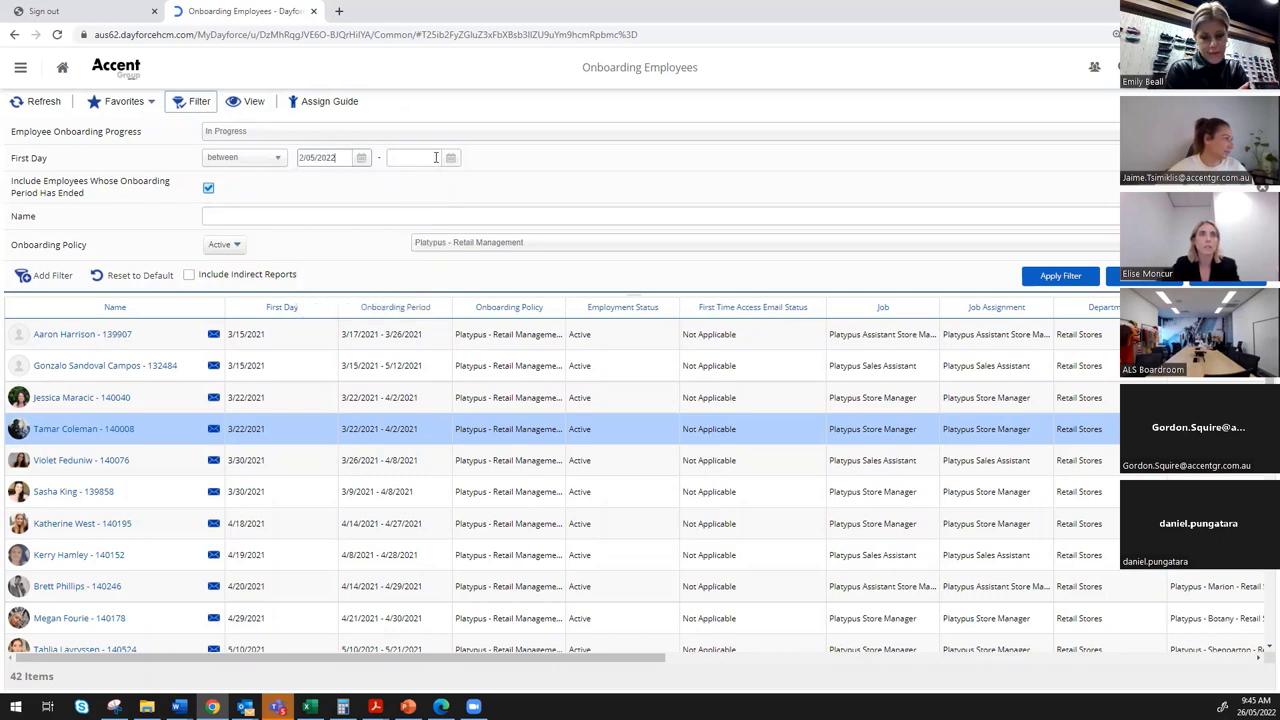
click(450, 158)
click(511, 274)
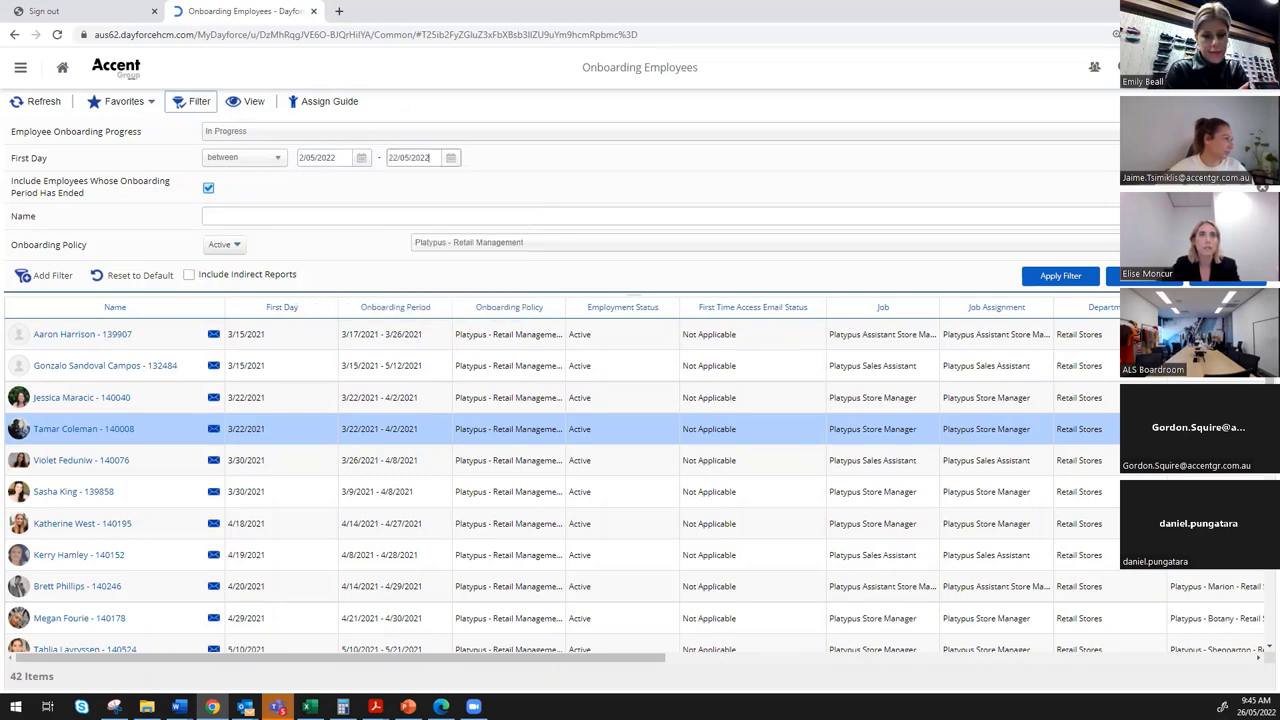
click(1077, 288)
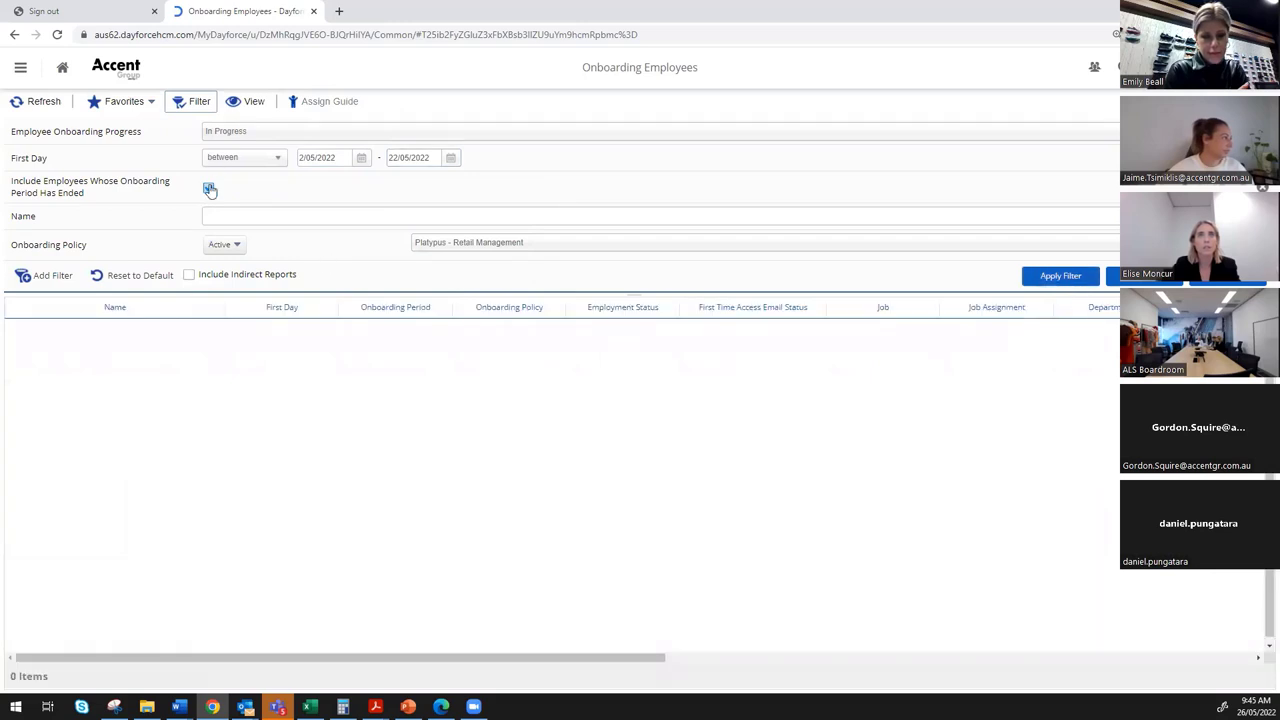
Step: Exclude ended onboarding periods, show all progress stages, and move the start date to 4 April 2022
click(209, 189)
click(1052, 277)
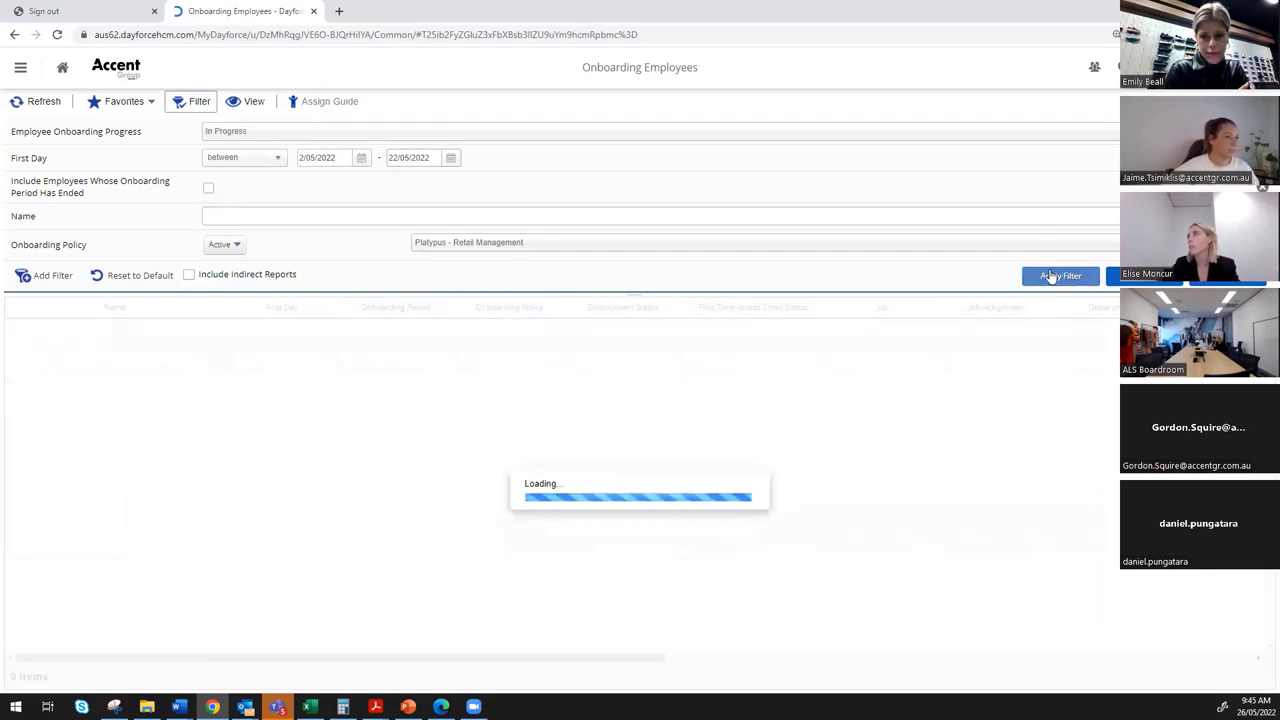
click(290, 131)
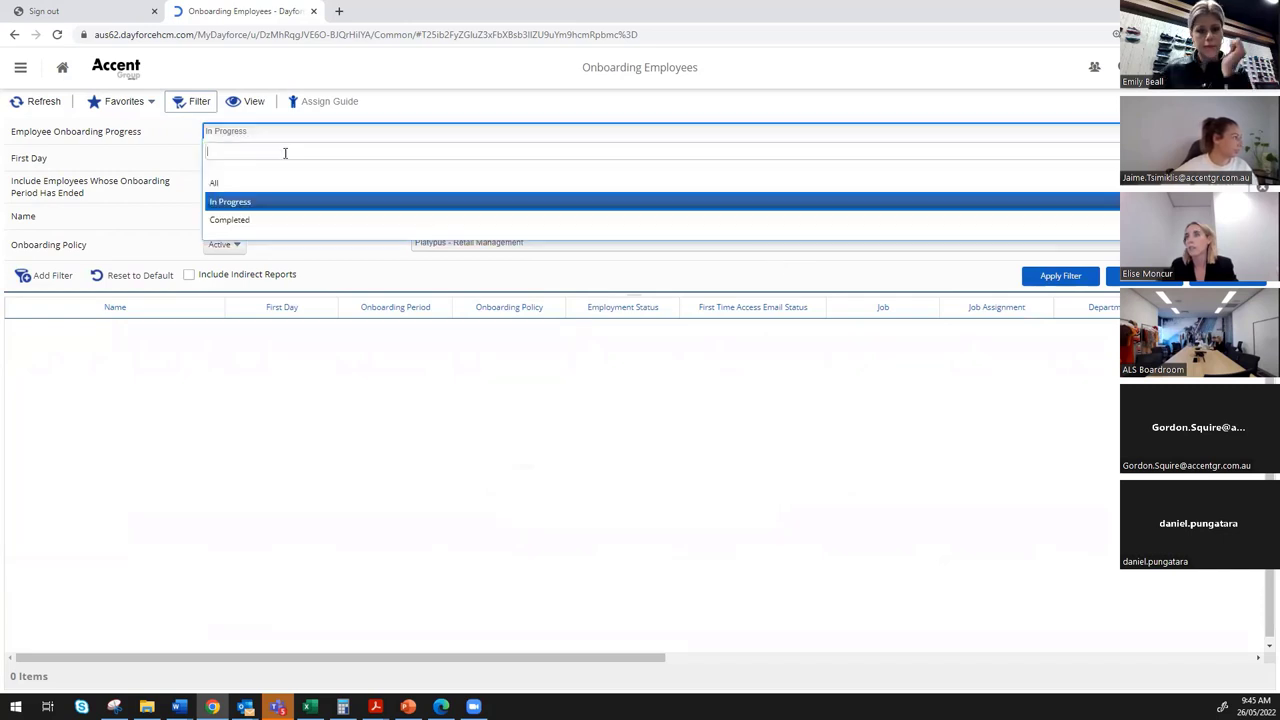
click(266, 183)
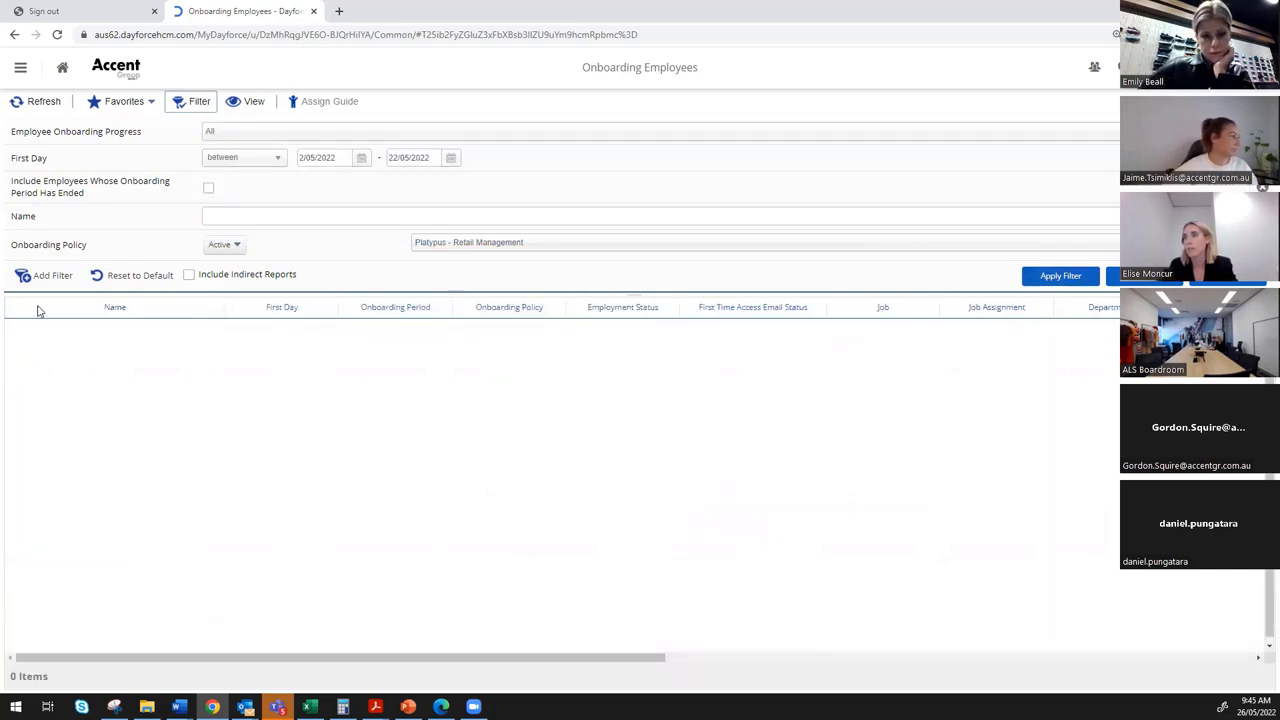
click(361, 157)
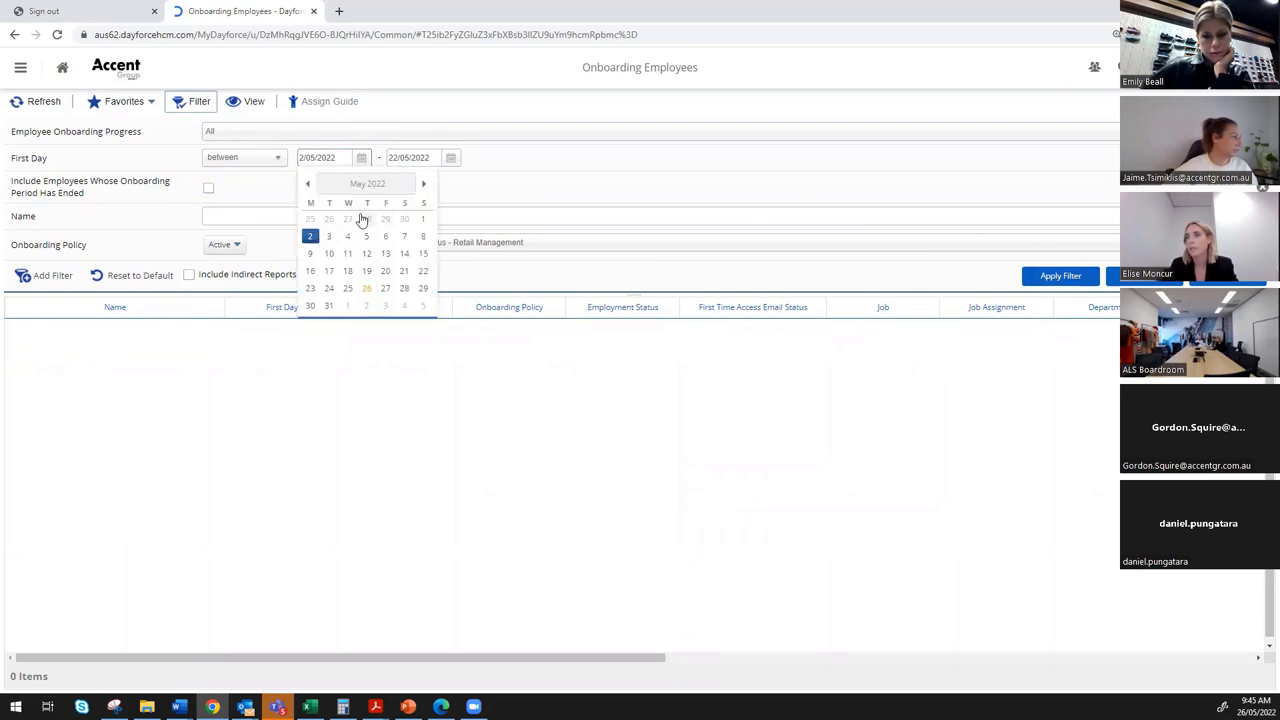
click(307, 184)
click(310, 236)
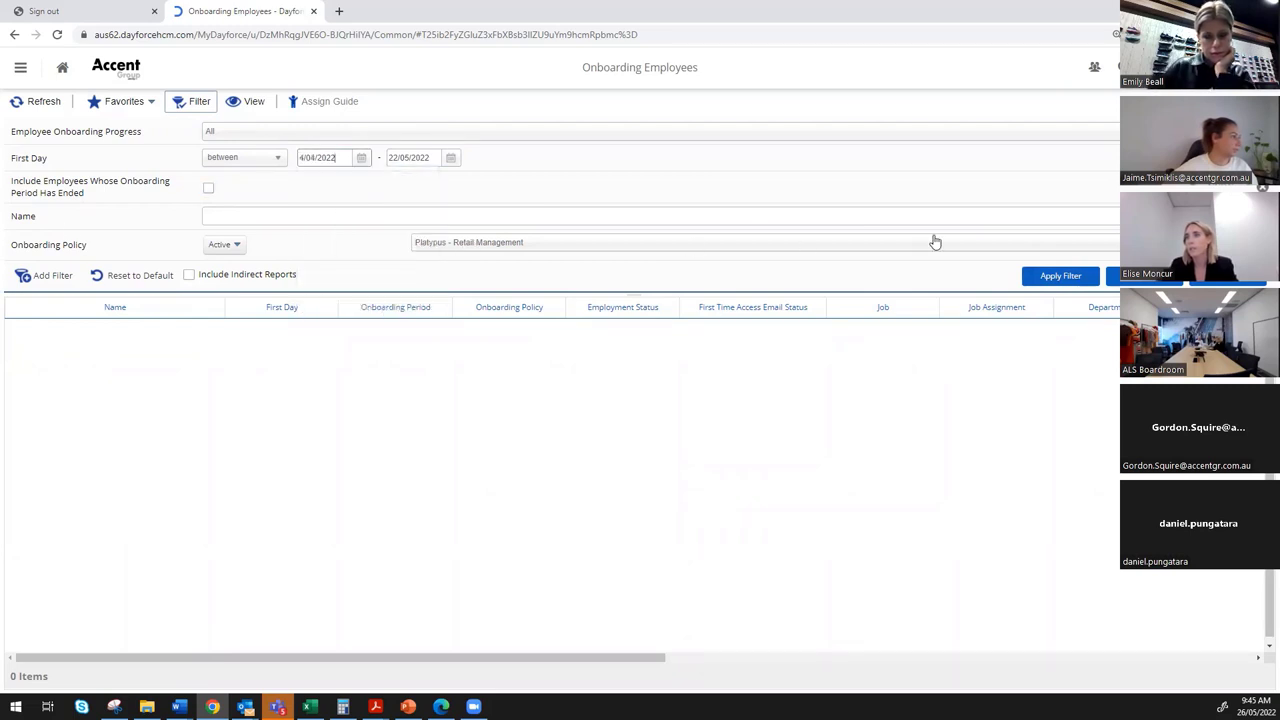
click(1063, 277)
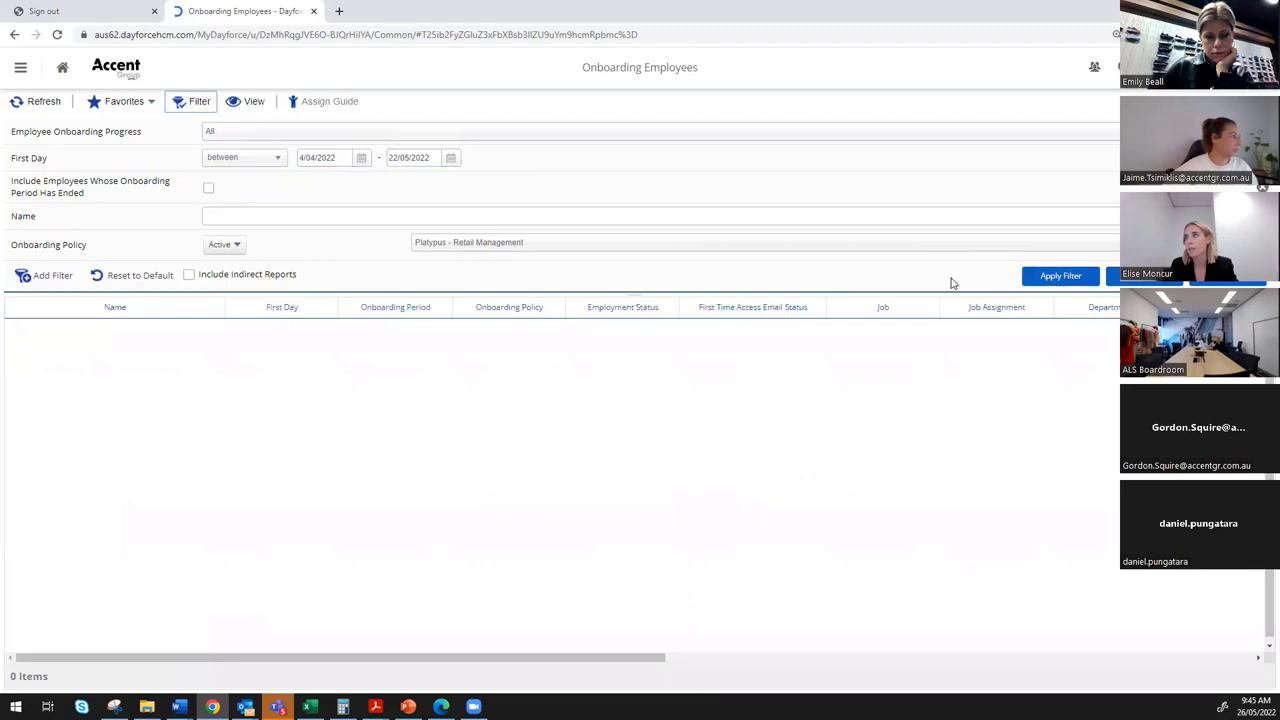
Step: Filter to the Glue - Retail Management policy and widen the start date to 29 November 2021
click(237, 245)
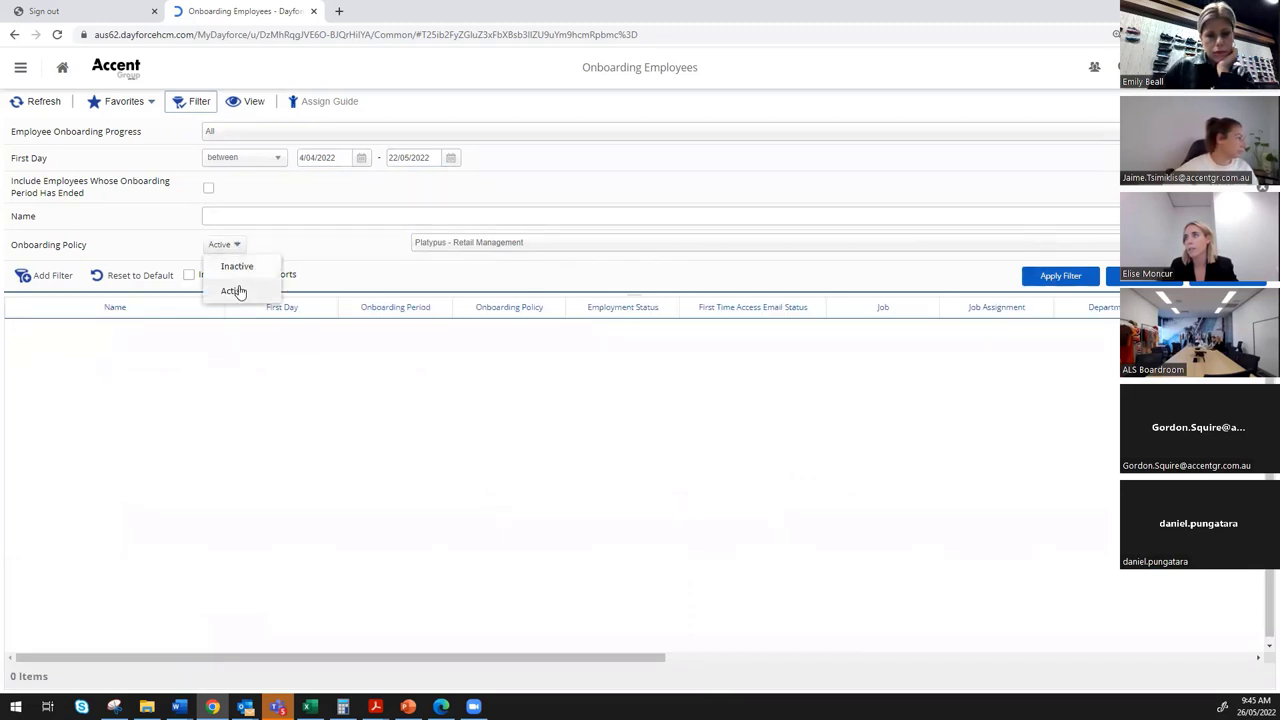
click(554, 244)
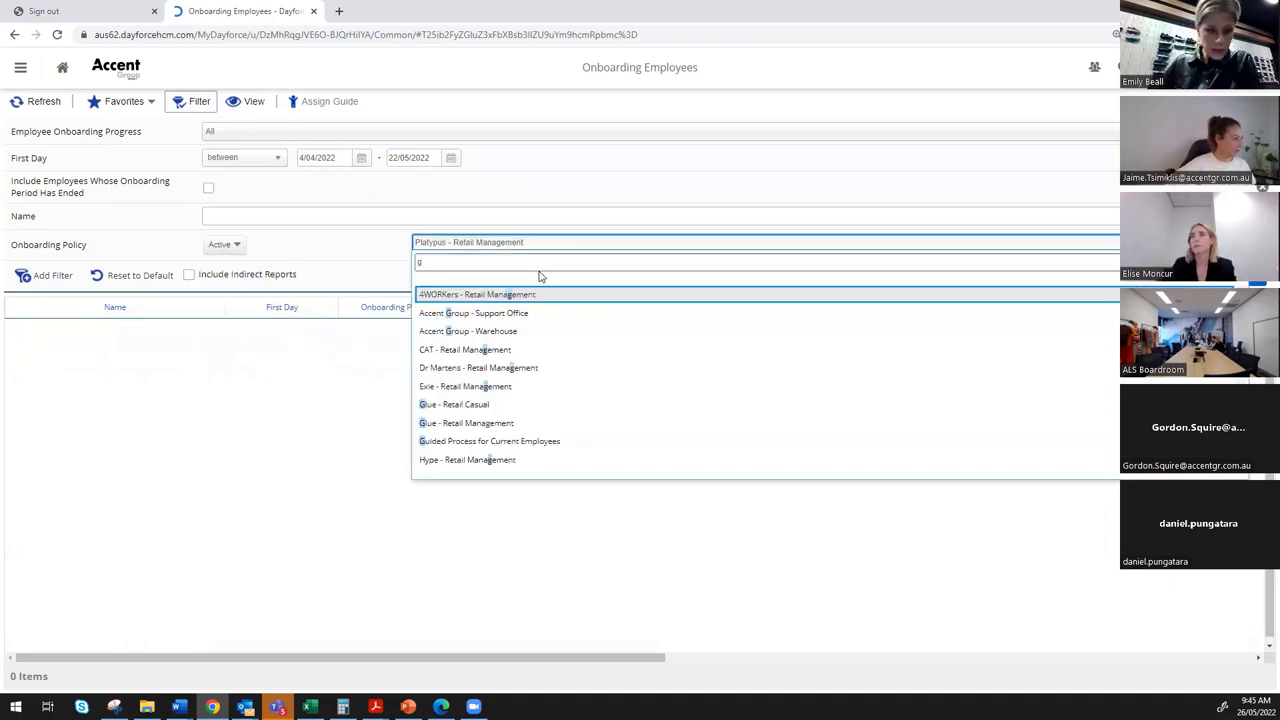
click(571, 422)
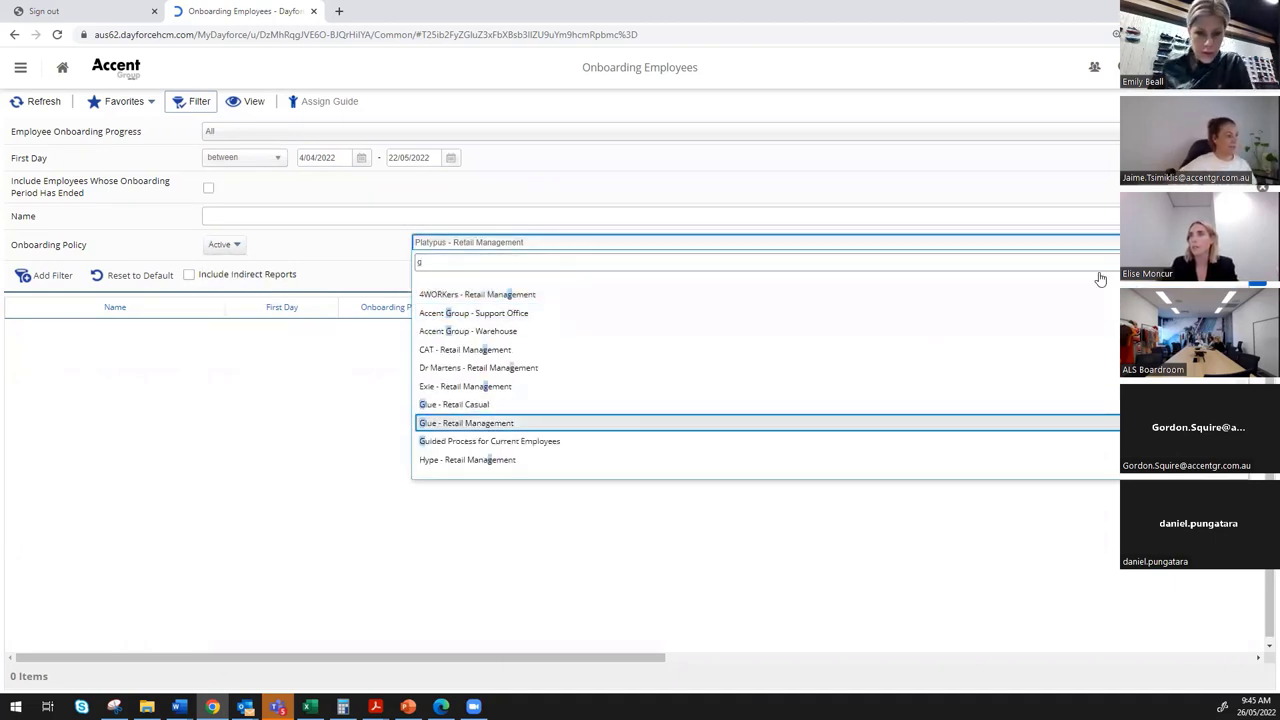
click(1088, 280)
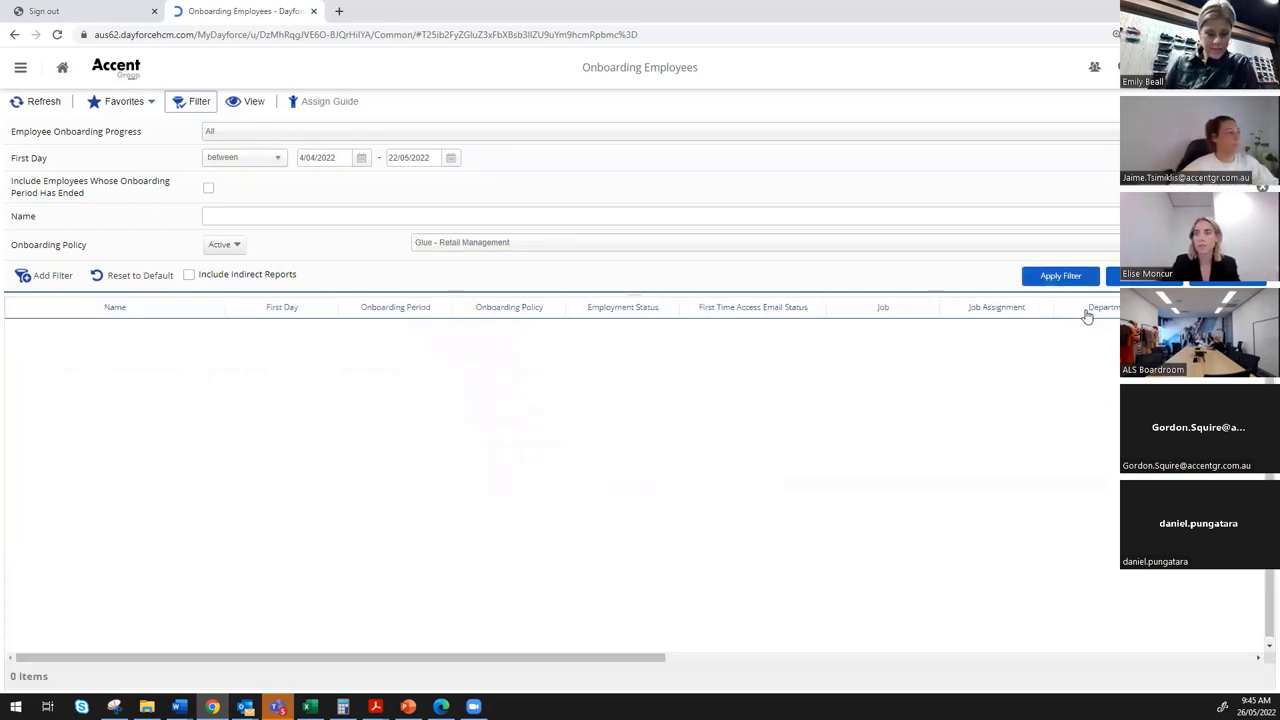
click(361, 157)
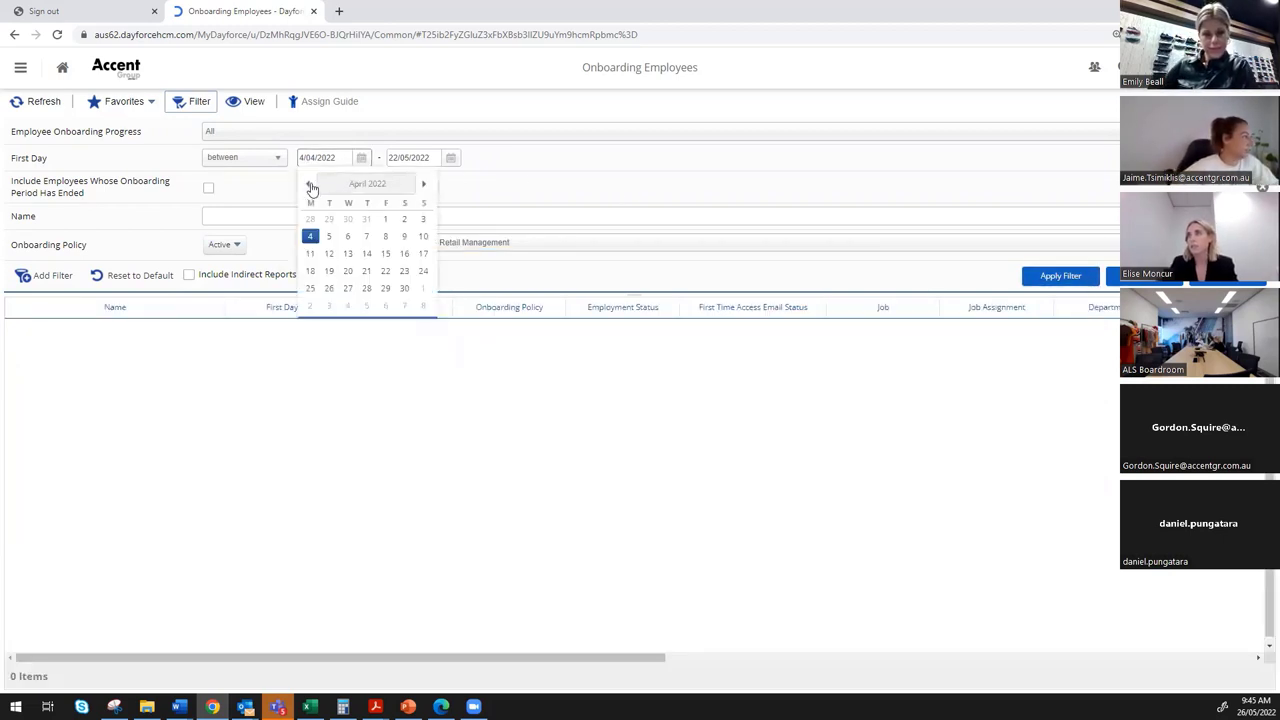
click(310, 184)
click(310, 184)
click(310, 184)
click(310, 184)
click(309, 218)
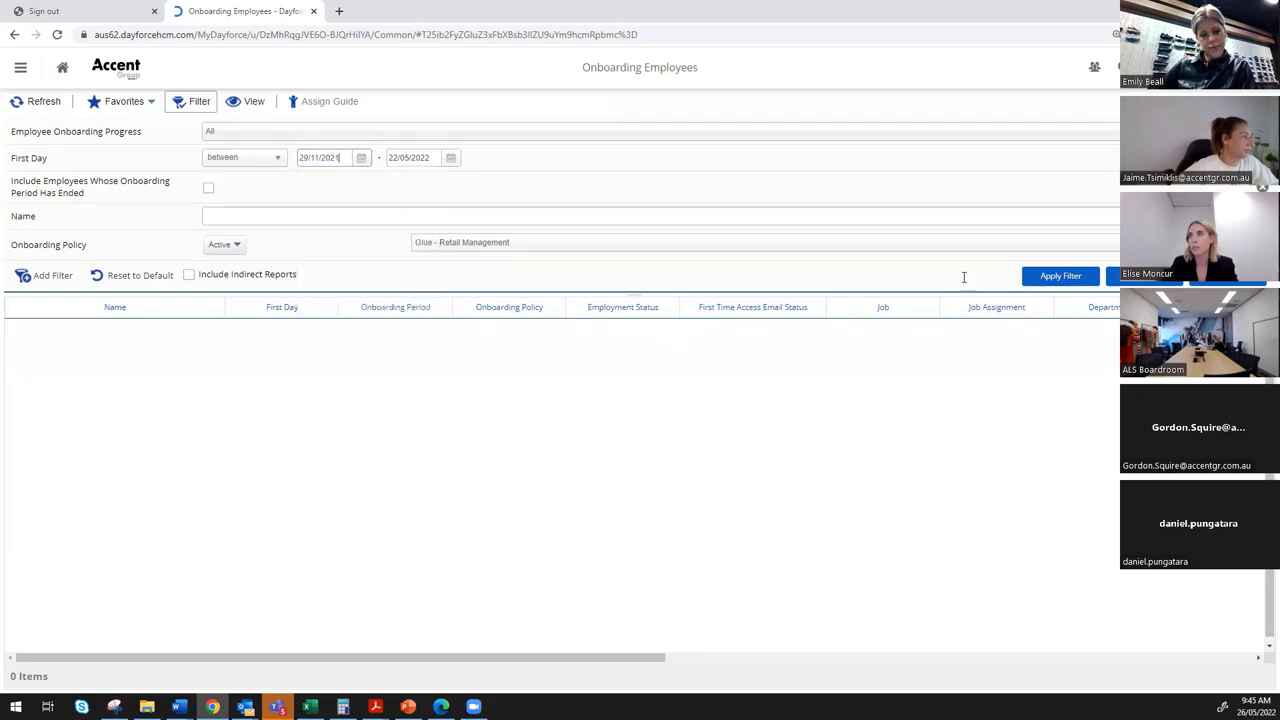
click(1035, 276)
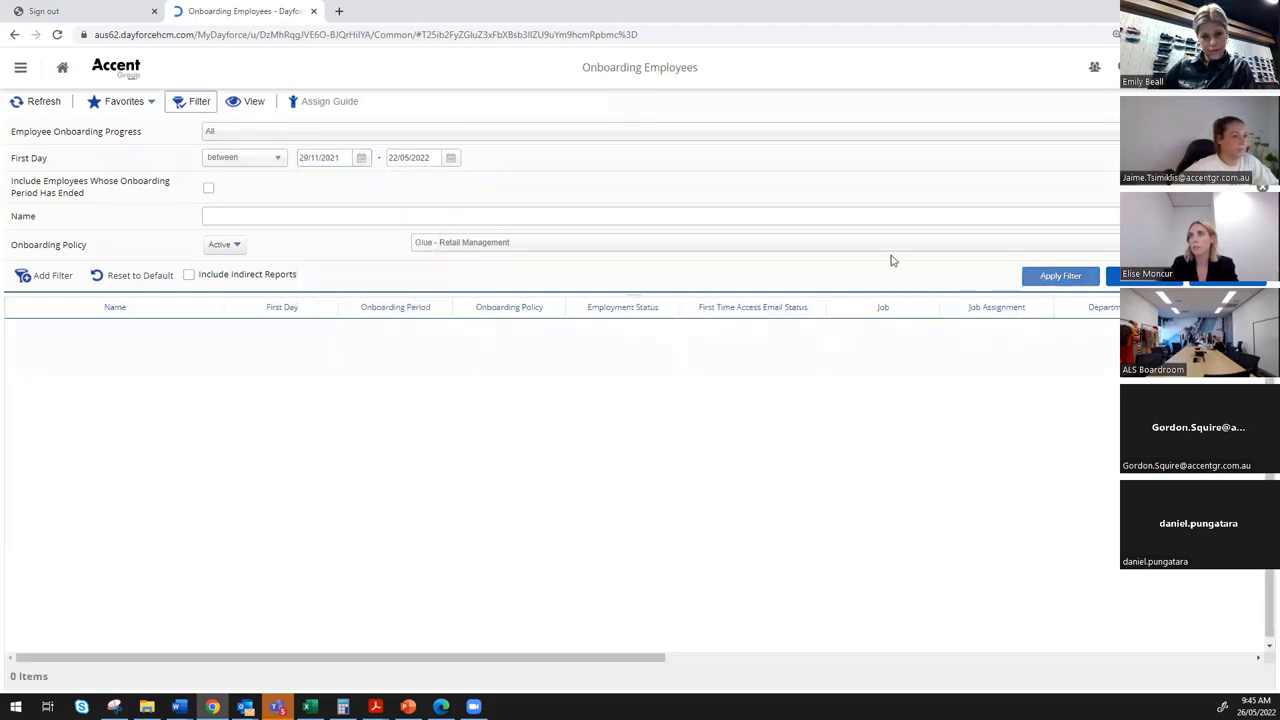
Step: Limit to In Progress onboarding, including indirect reports and ended onboarding periods
click(210, 138)
click(294, 206)
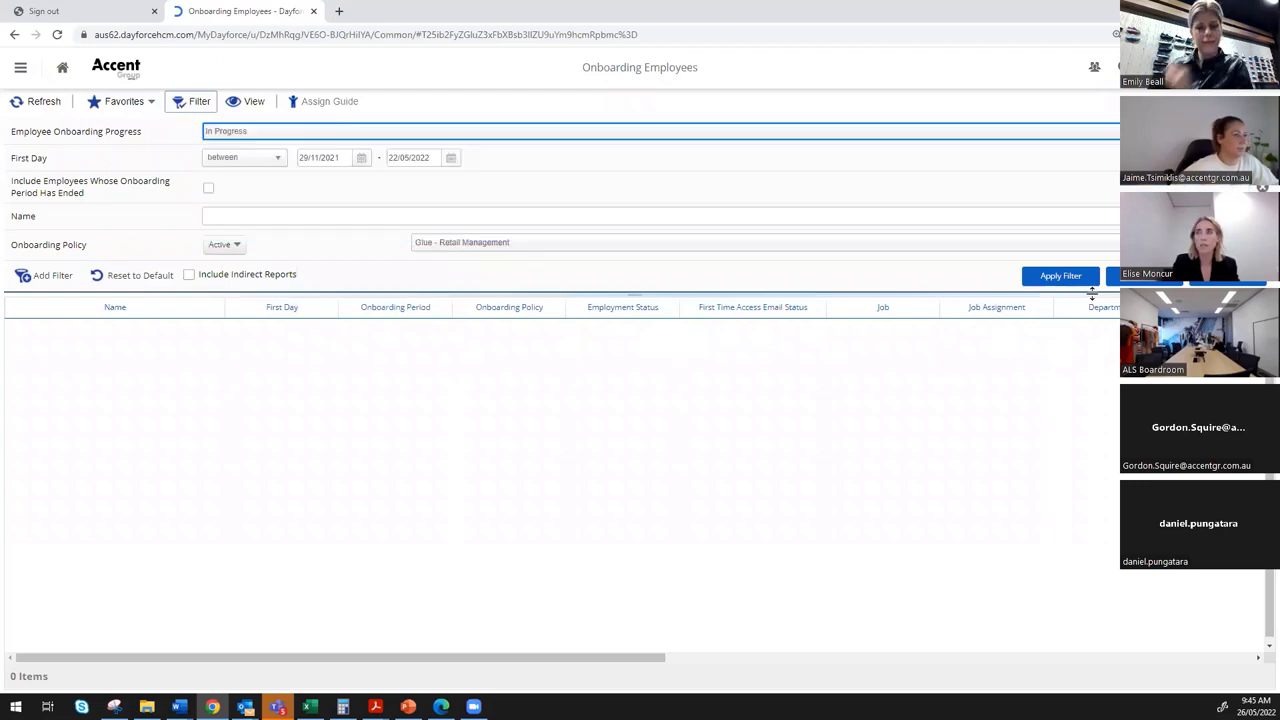
click(1072, 280)
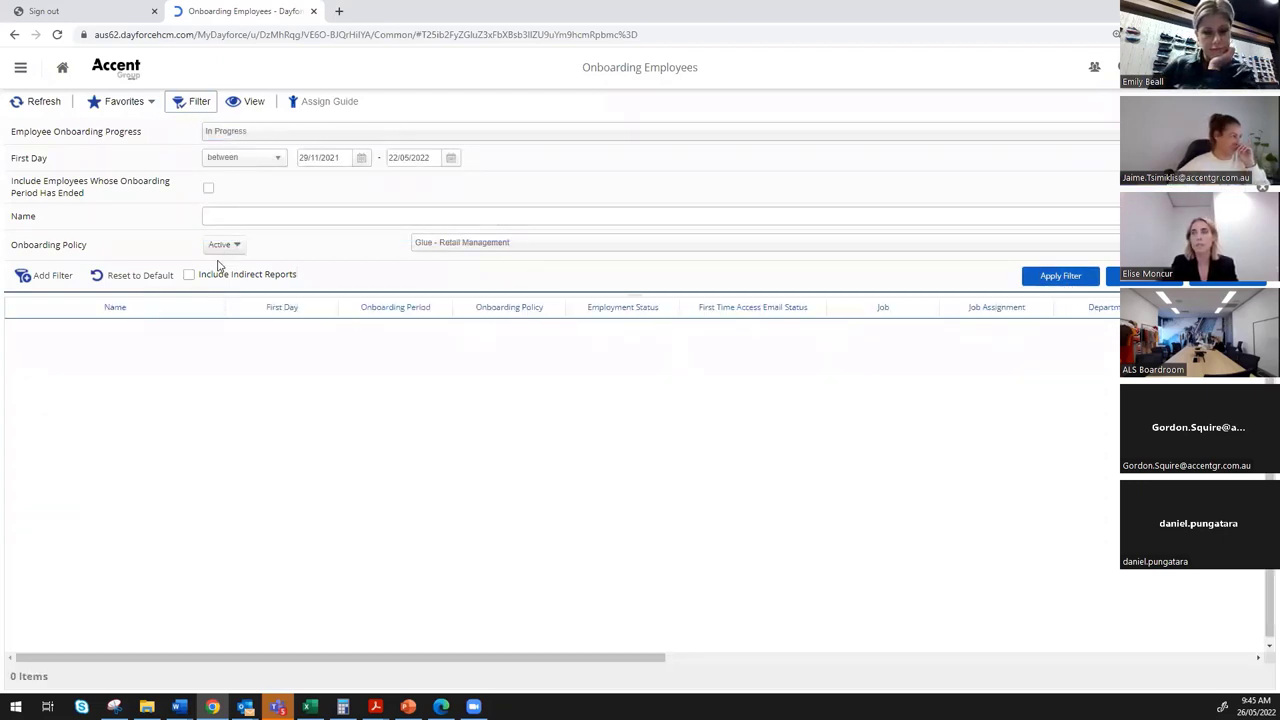
click(189, 274)
click(208, 188)
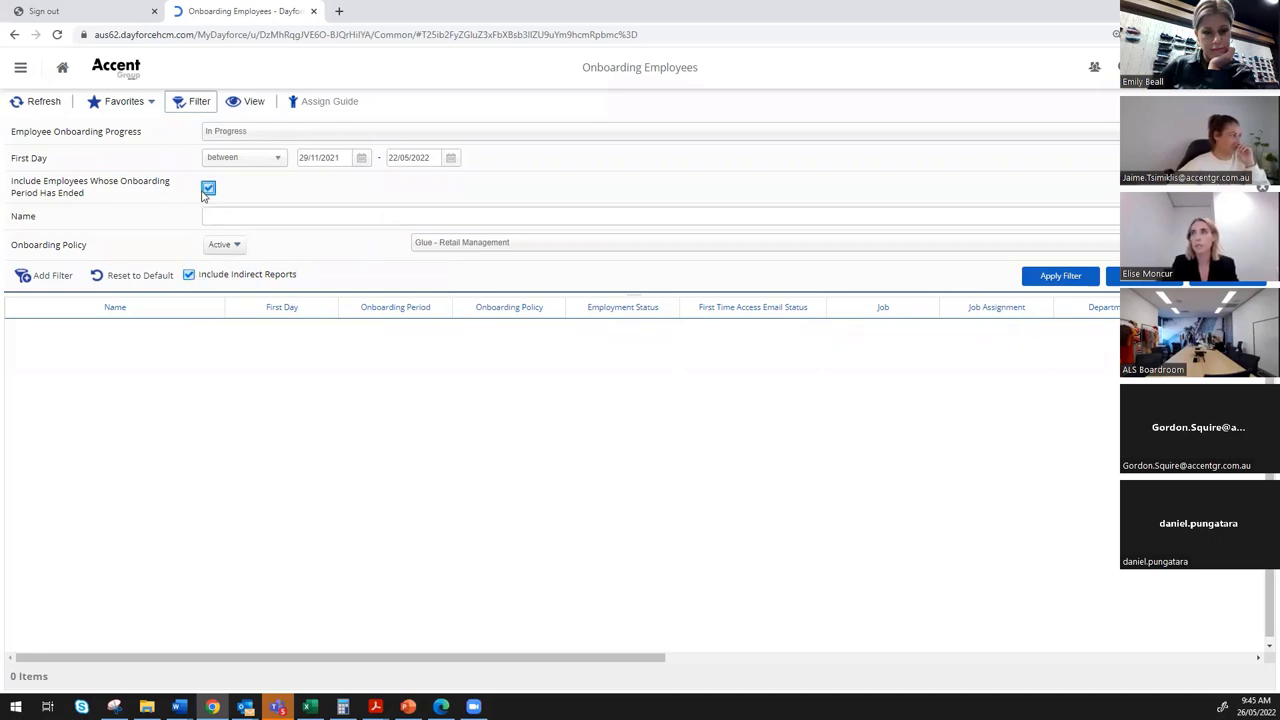
click(1058, 277)
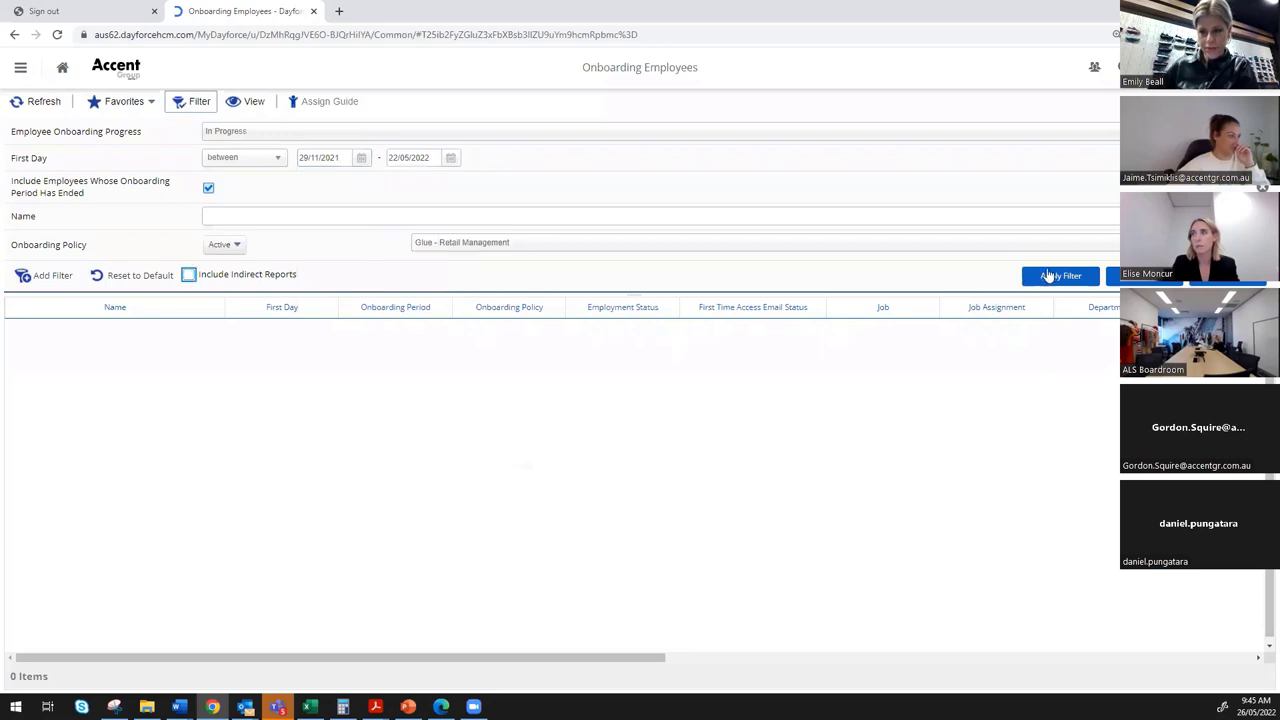
click(1048, 276)
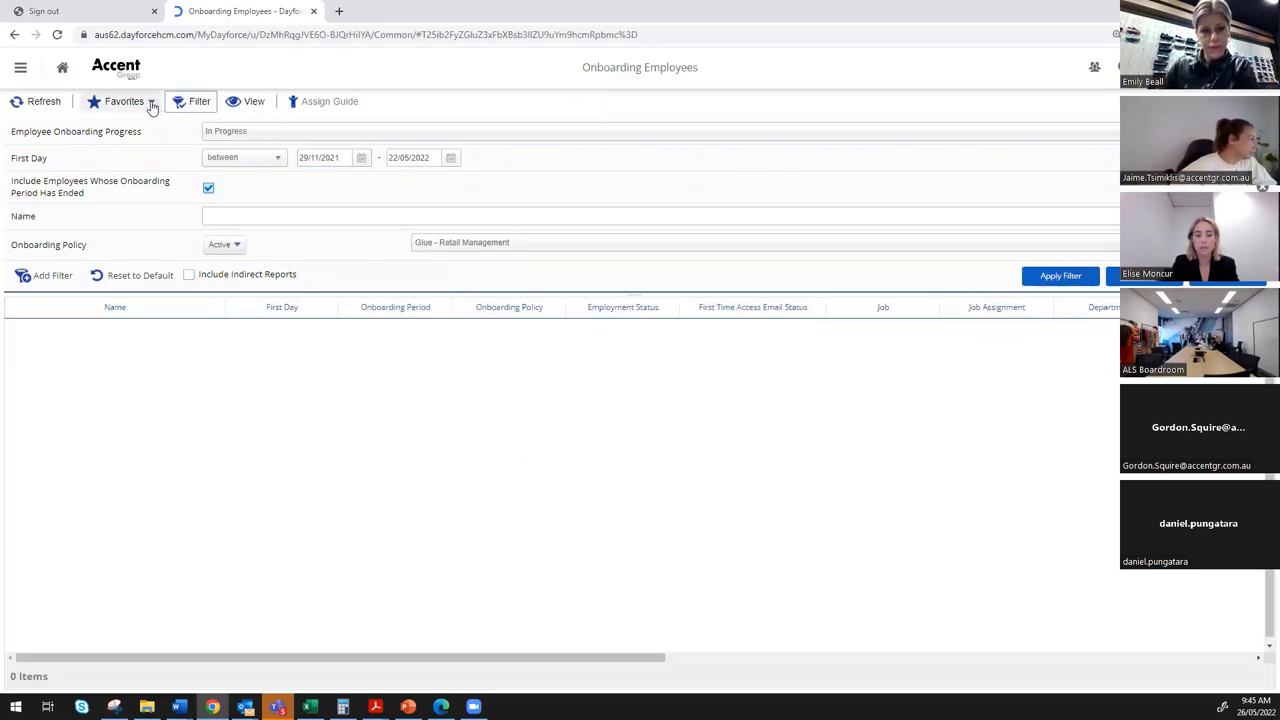
Step: Show all onboarding stages and switch the policy filter to Glue - Retail Casual
click(249, 133)
click(252, 183)
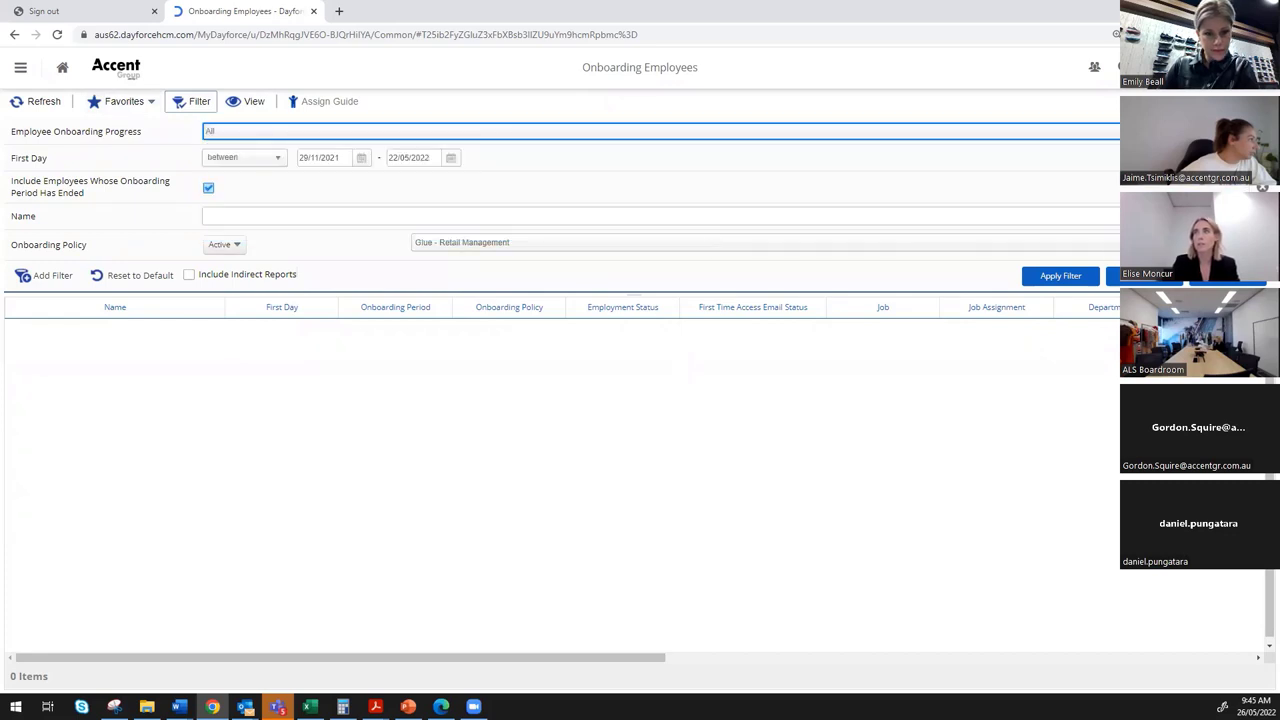
click(1053, 284)
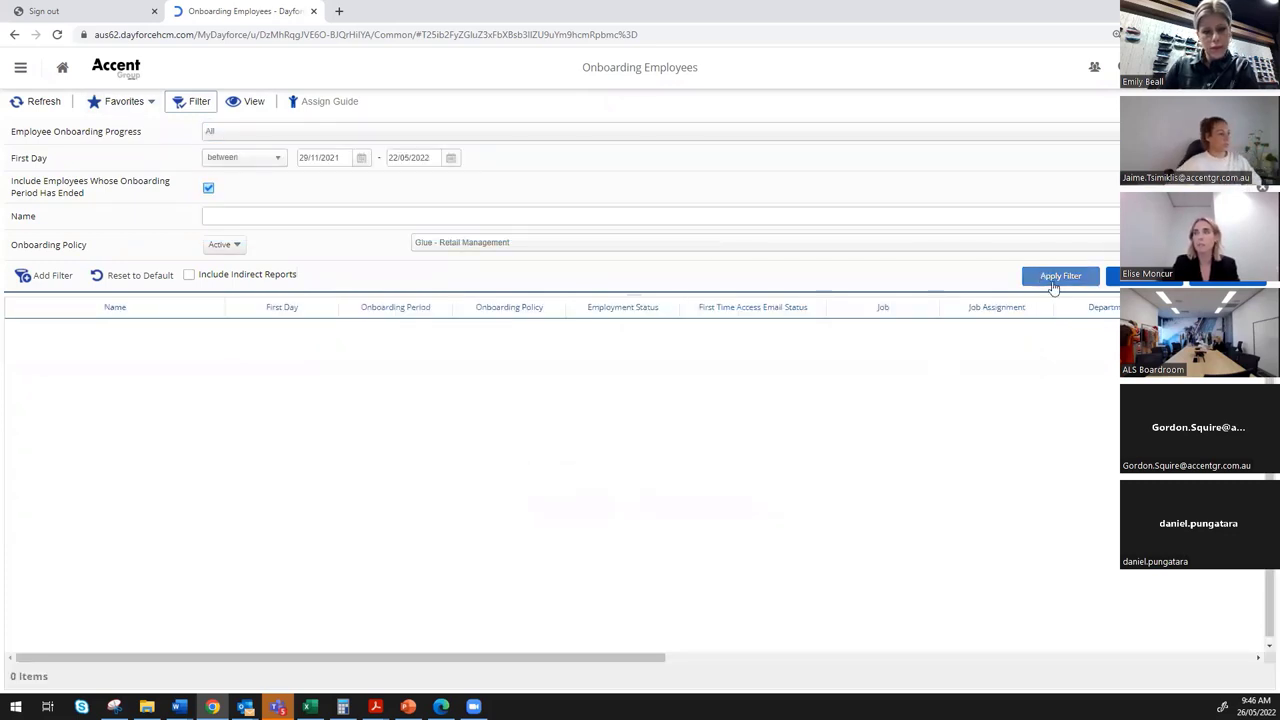
click(892, 252)
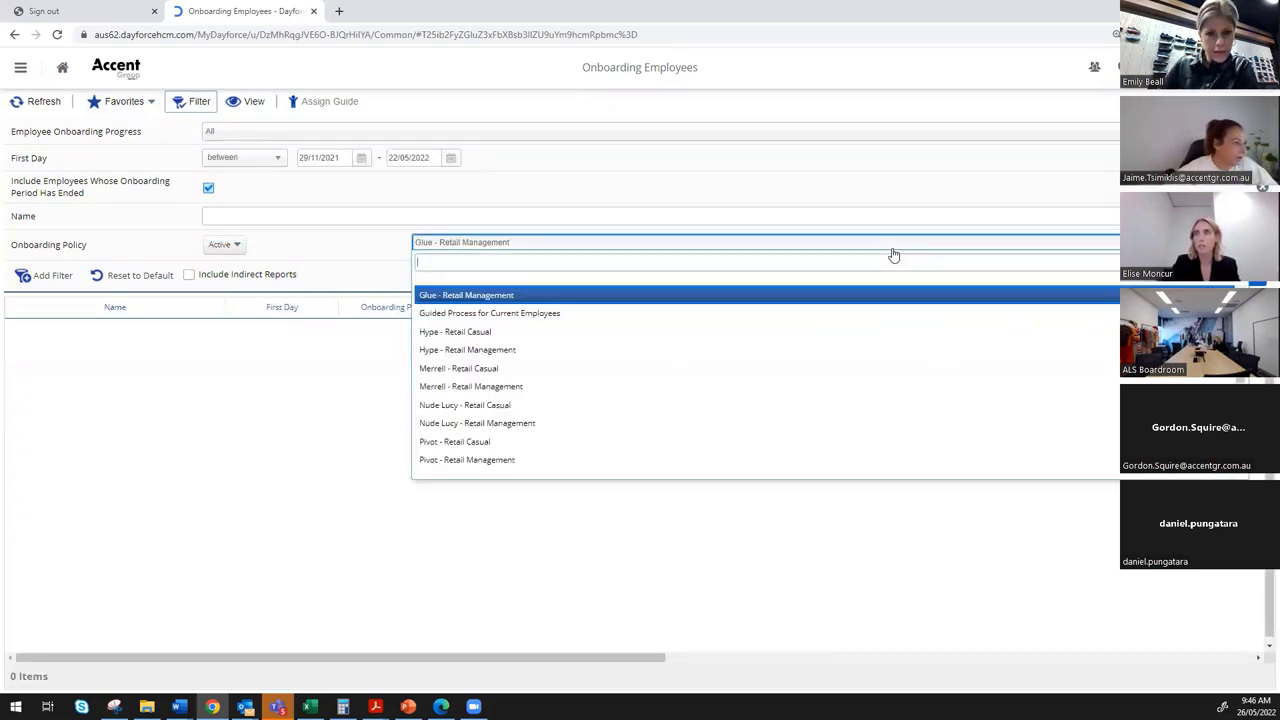
scroll(743, 363, up, 3)
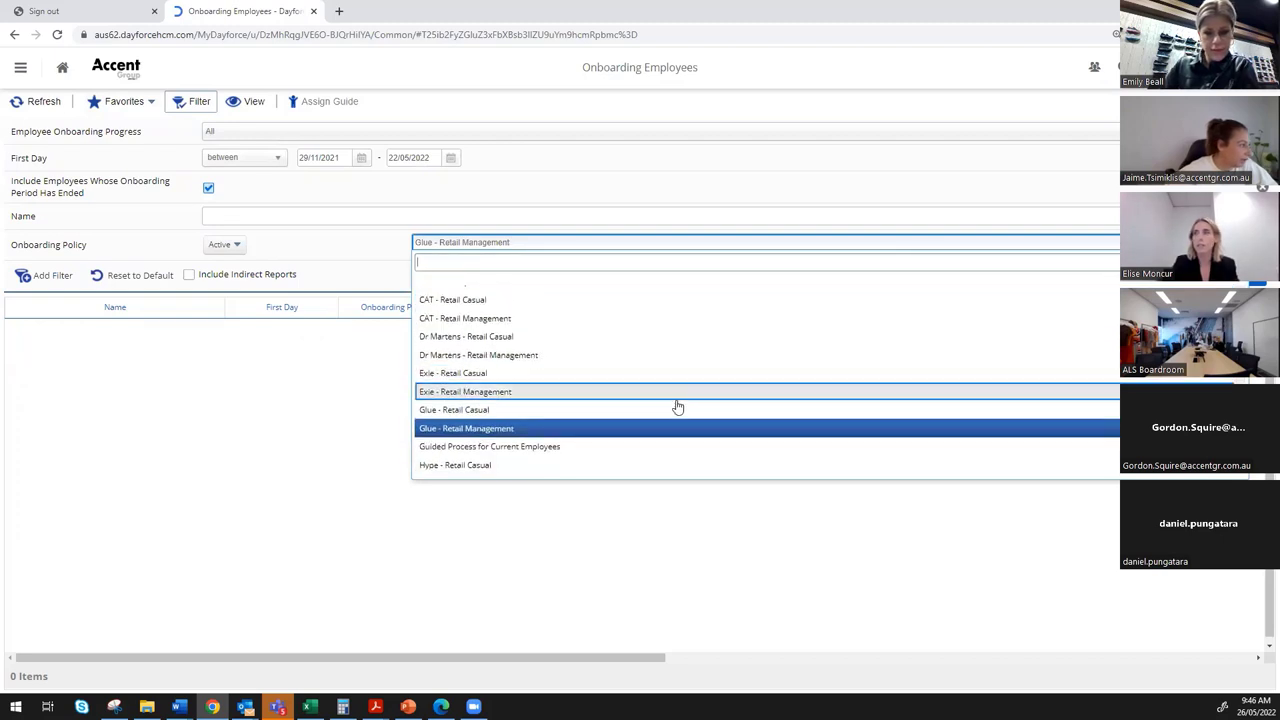
click(677, 410)
click(1037, 289)
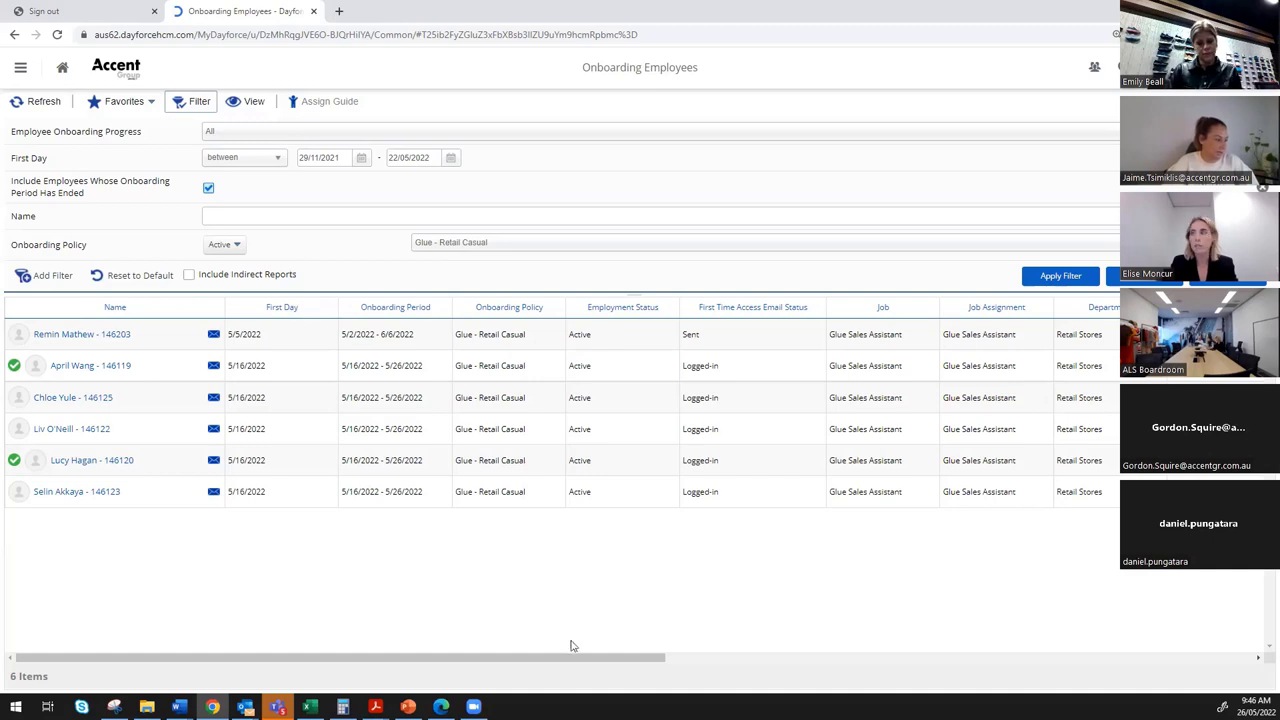
Step: Scroll the six-employee grid across all columns and back, then open the second new hire's record
drag(561, 658, 1163, 677)
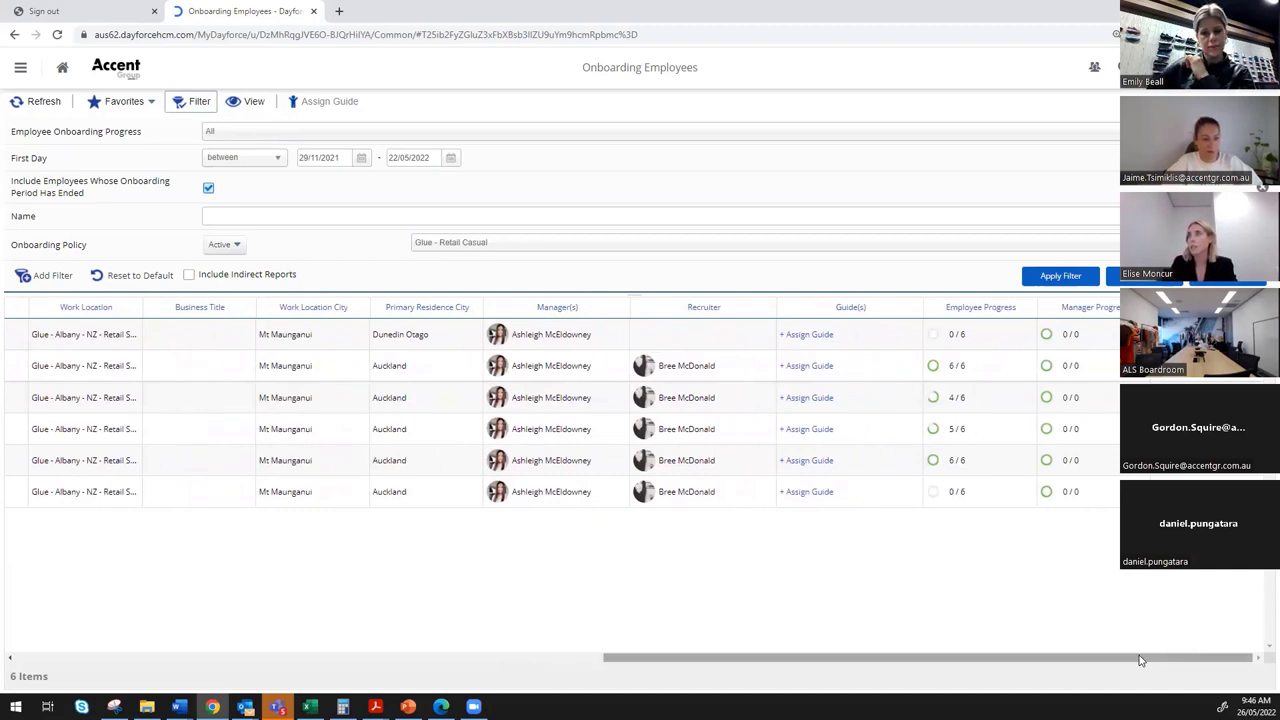
drag(1140, 657, 509, 609)
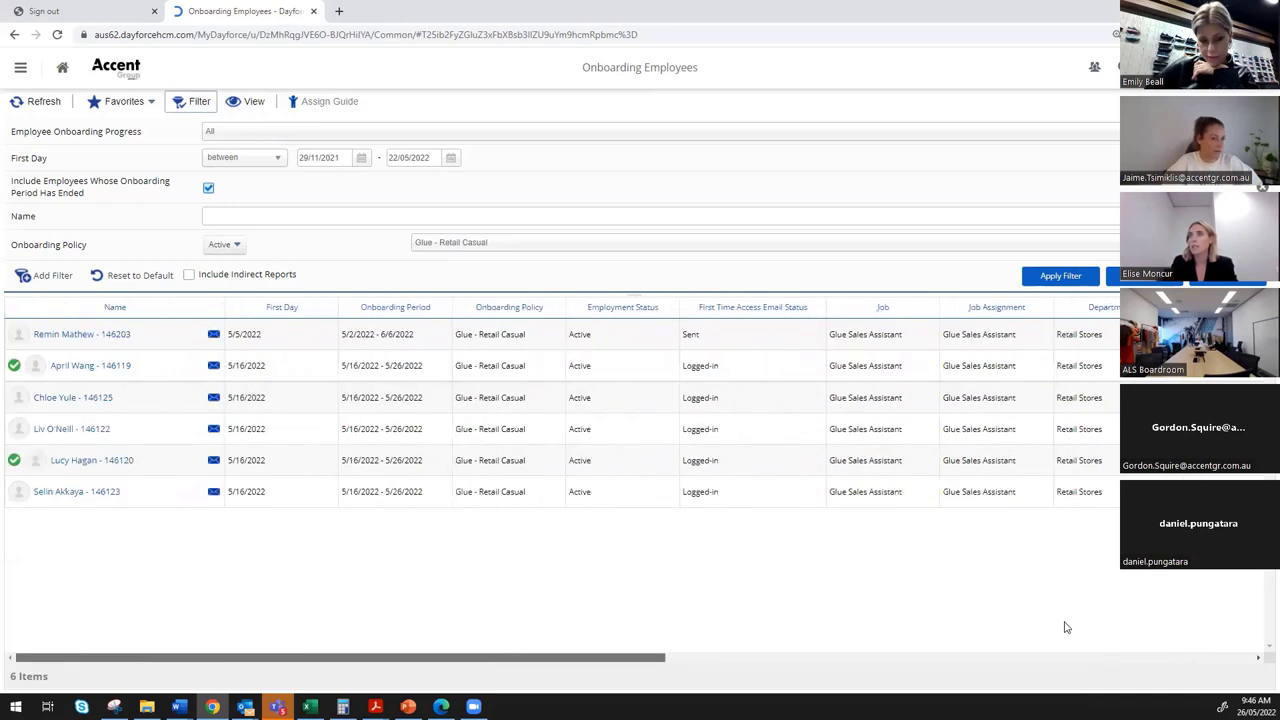
drag(1066, 627, 98, 366)
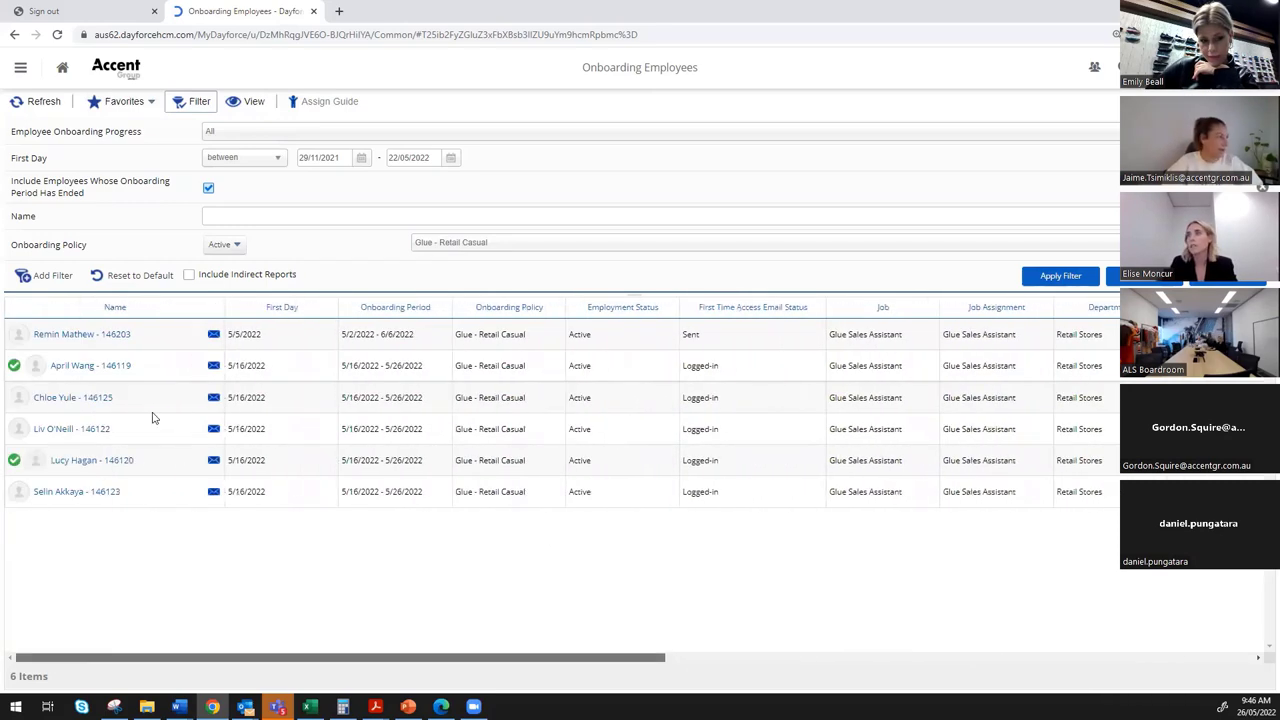
click(95, 366)
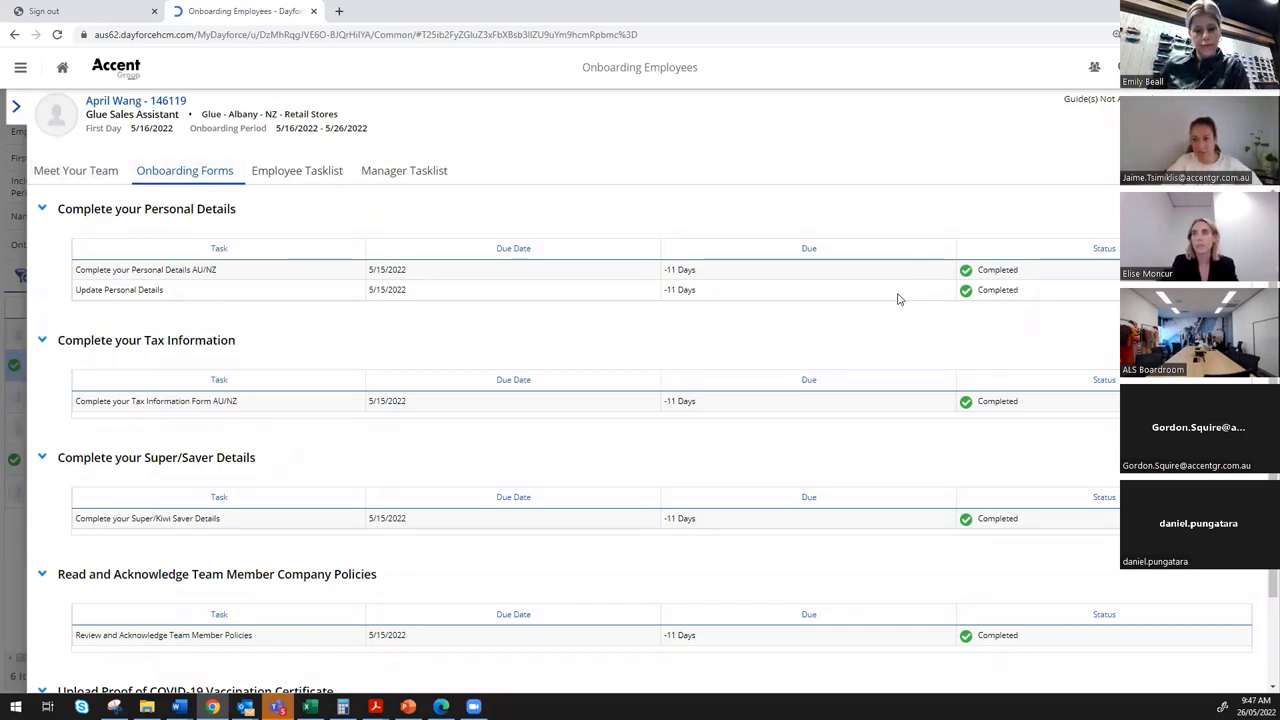
Step: Browse the second new hire's Employee Tasklist, Manager Tasklist and Meet Your Team tabs
scroll(1000, 331, down, 2)
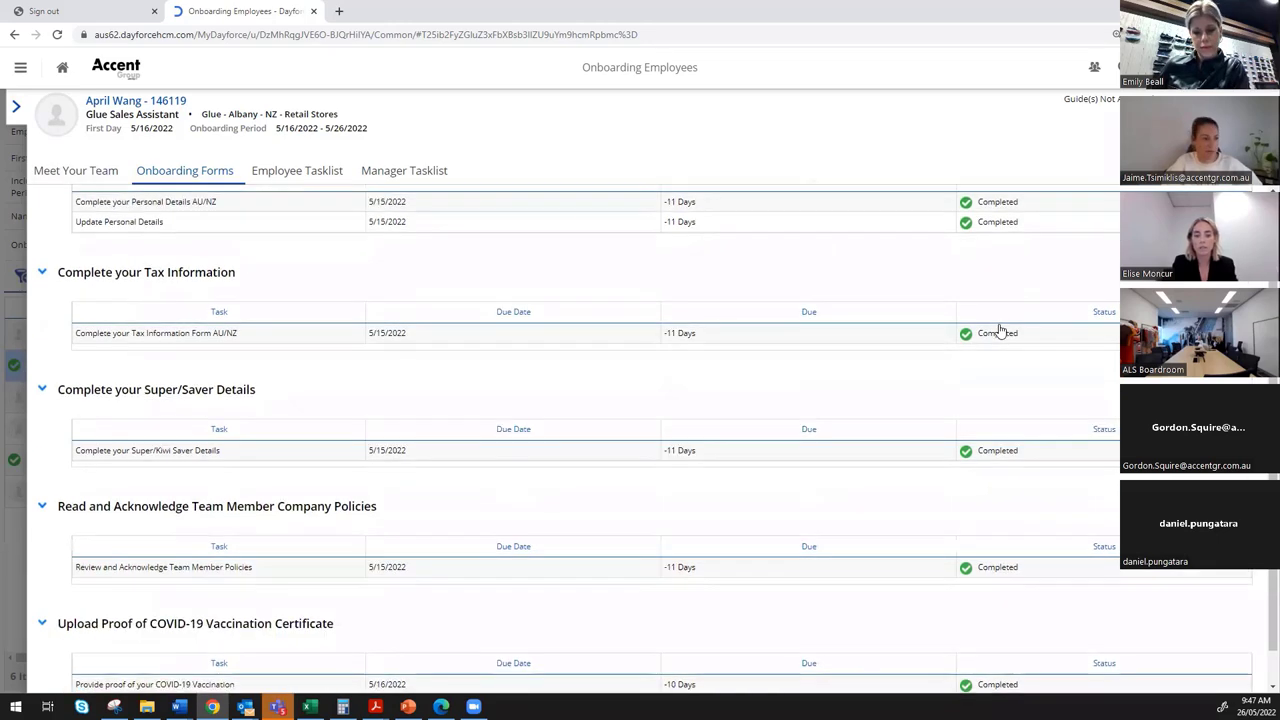
scroll(1000, 519, up, 2)
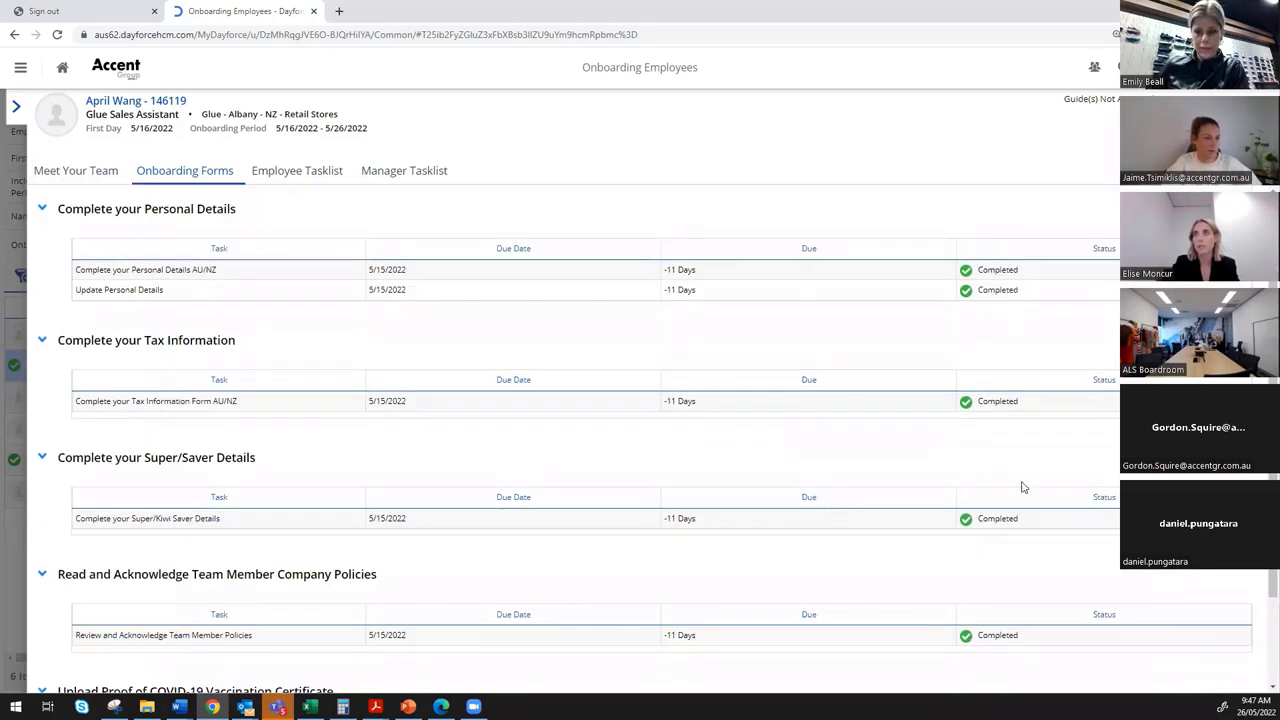
click(296, 178)
click(432, 175)
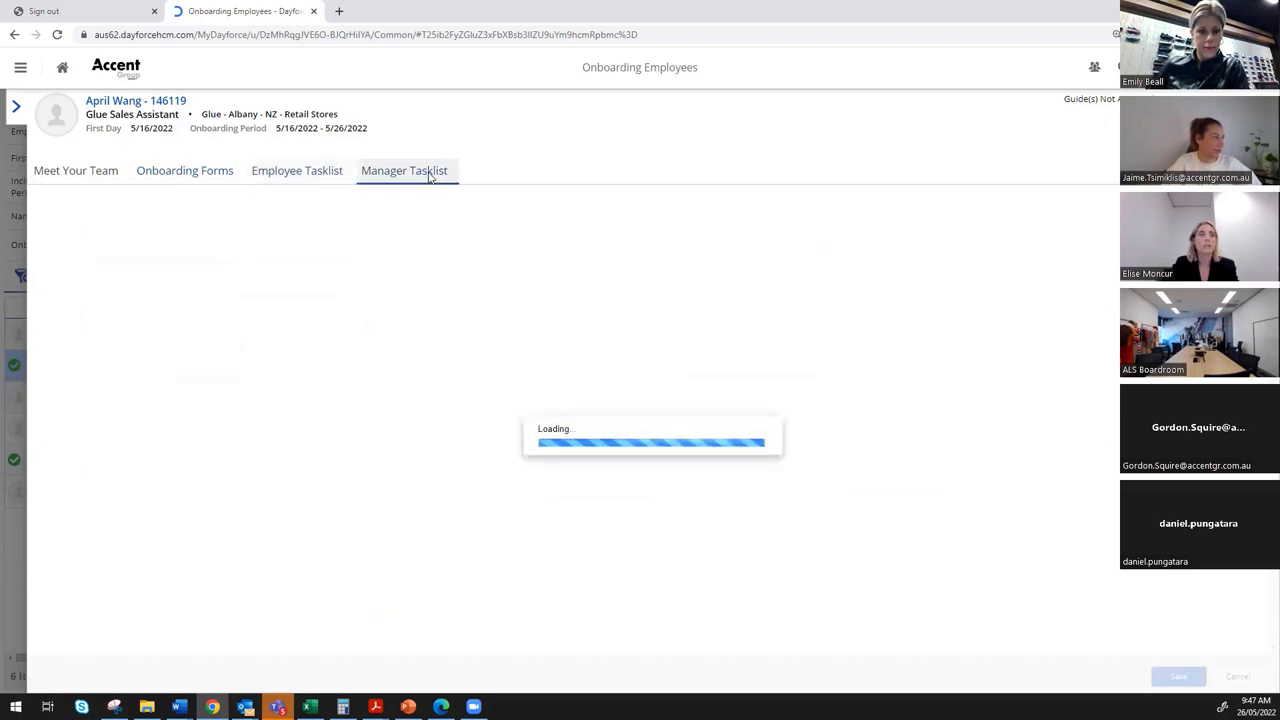
click(290, 172)
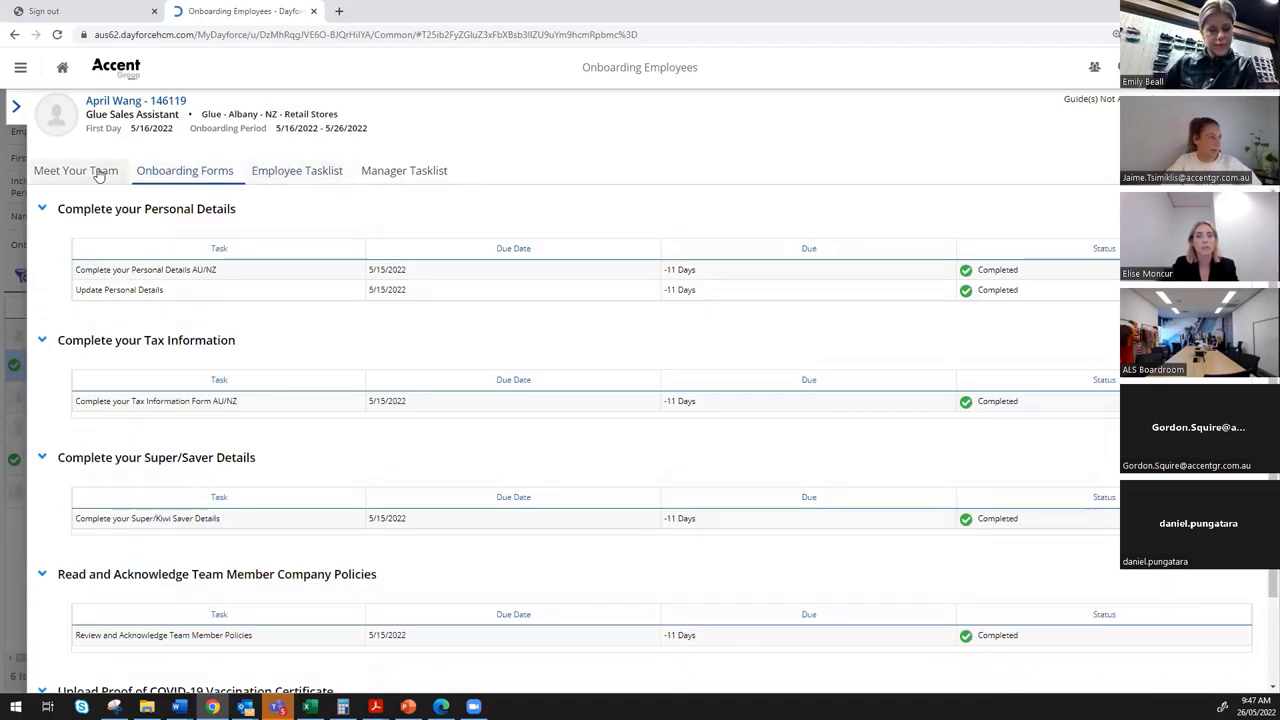
click(99, 172)
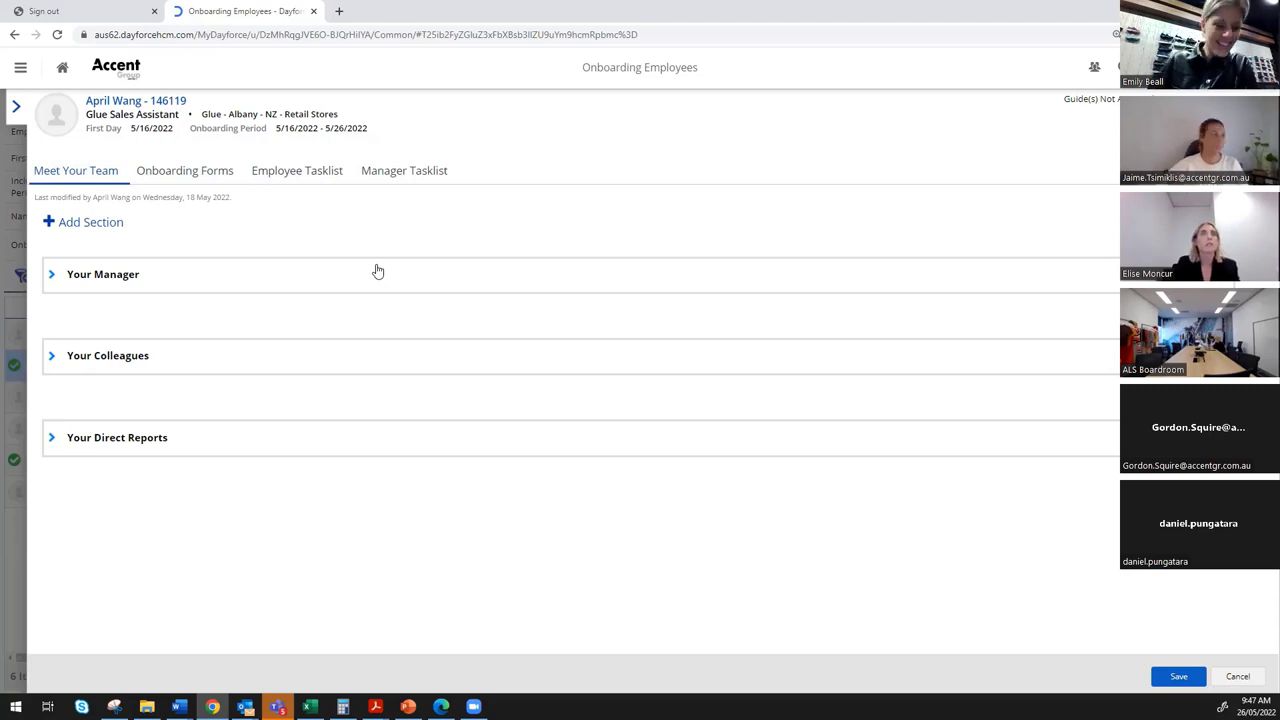
Step: Return to the completed Onboarding Forms and bring the employee list back alongside them
click(213, 178)
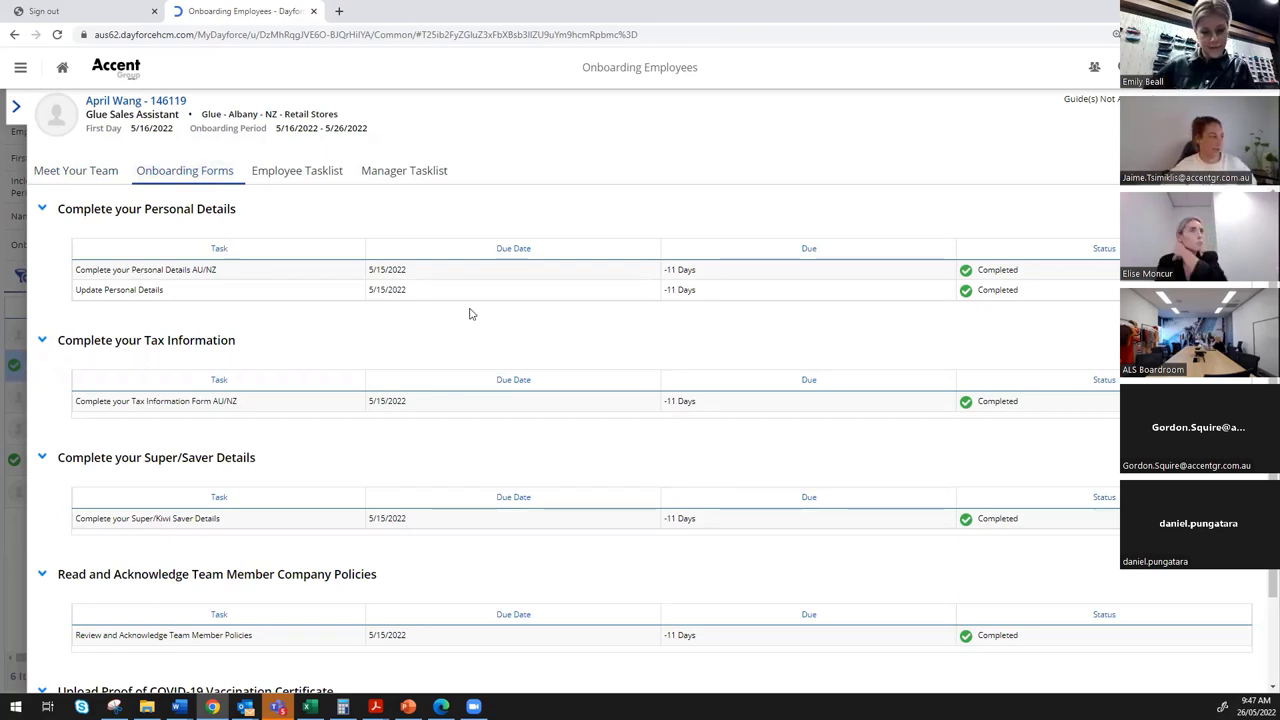
scroll(379, 323, down, 2)
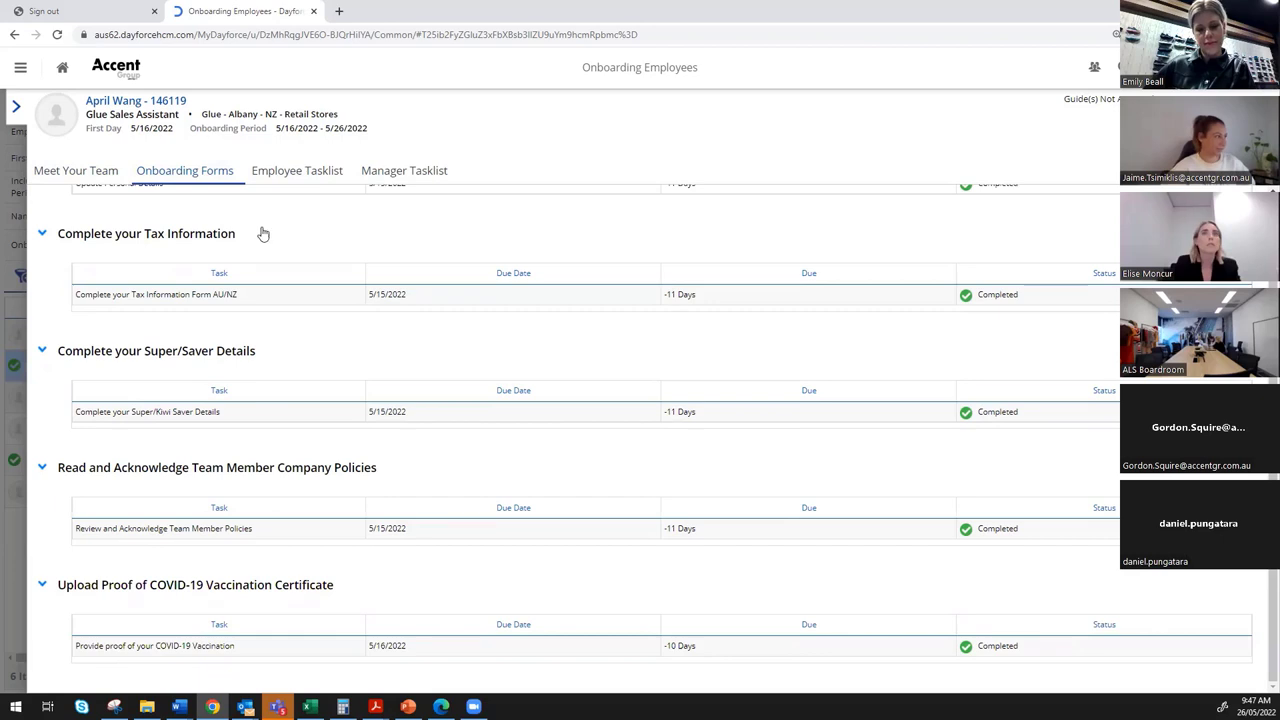
click(77, 176)
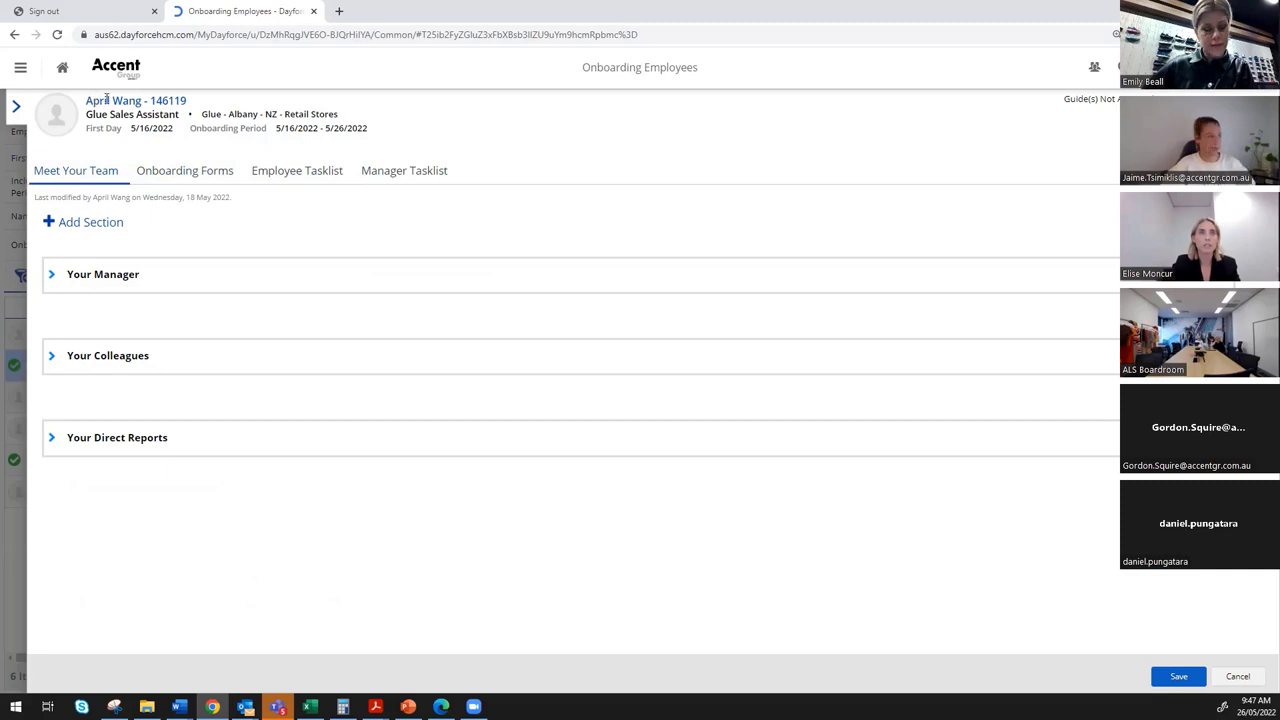
click(205, 168)
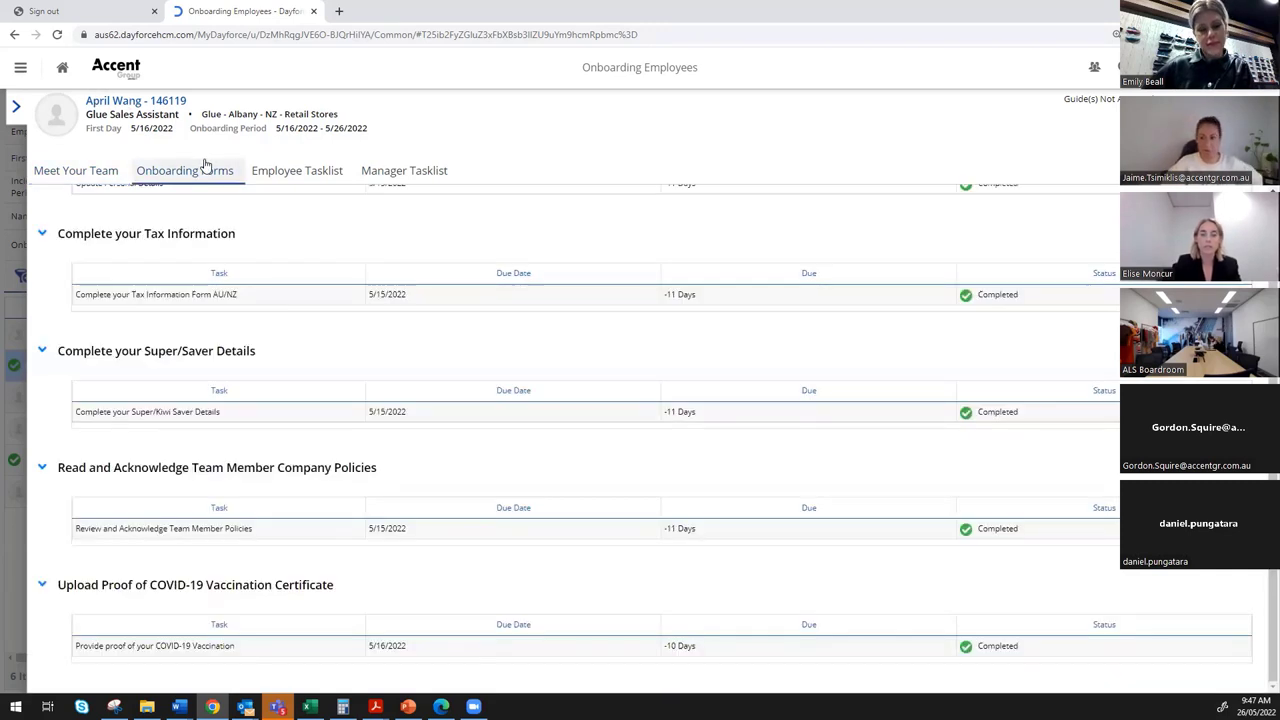
scroll(280, 320, up, 2)
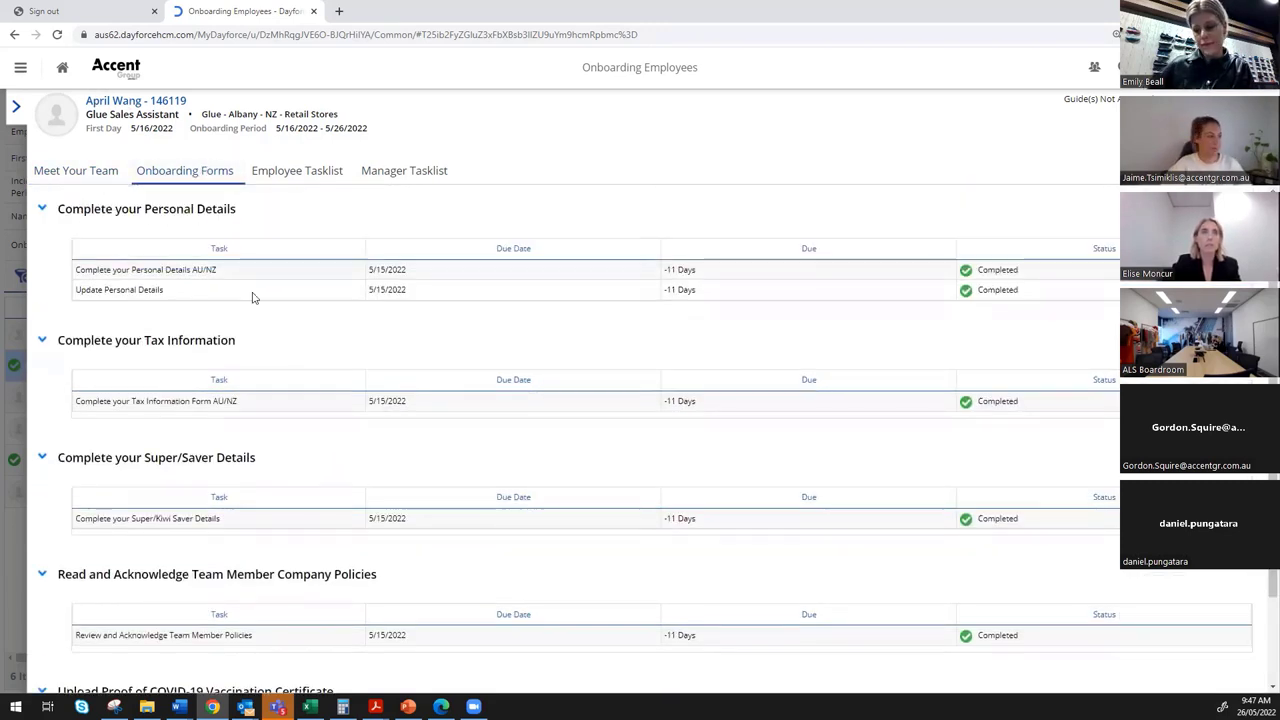
click(15, 106)
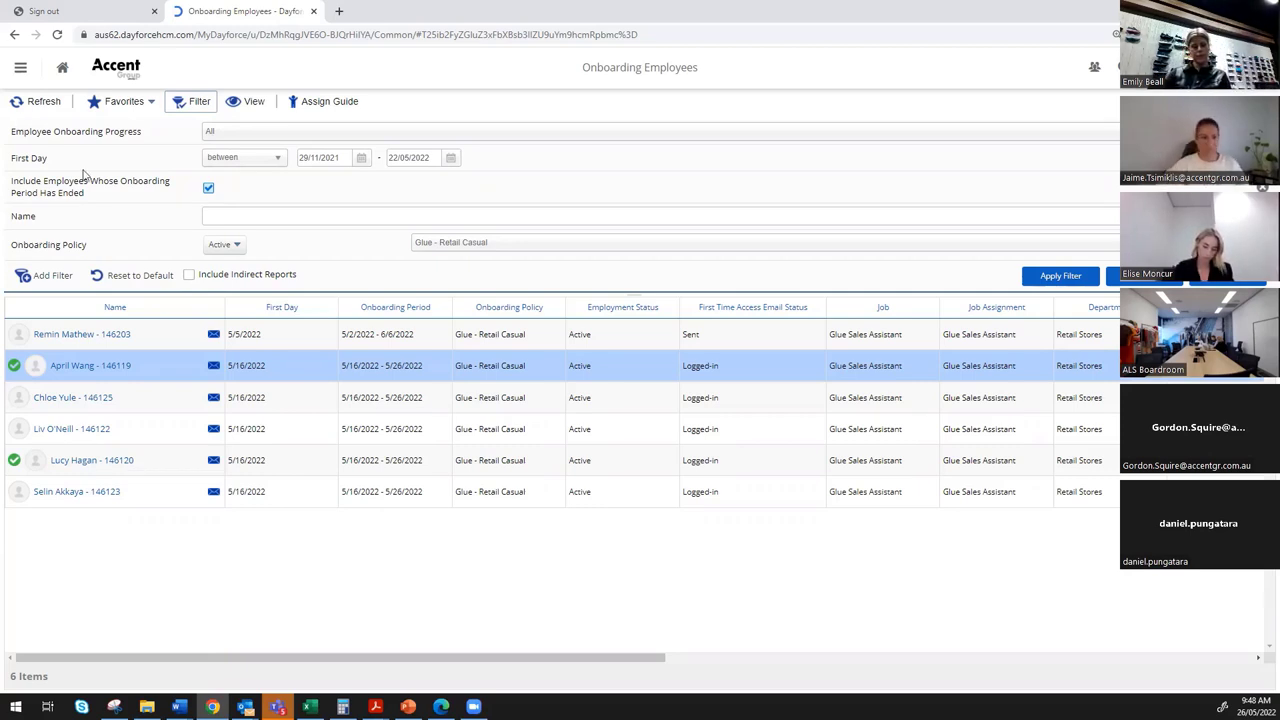
Step: Go to the Dayforce Home page from the top navigation bar
click(62, 67)
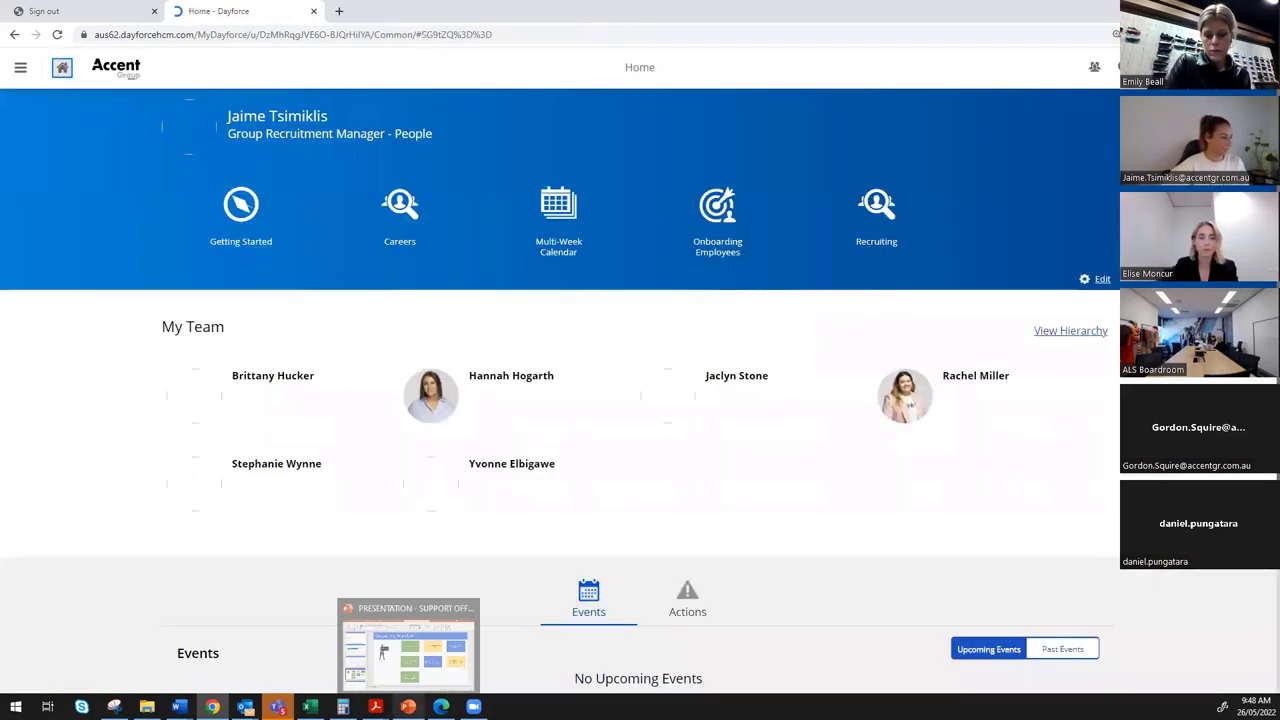
Step: Switch to PowerPoint and present slide 17, Recap, full screen
key(alt+Tab)
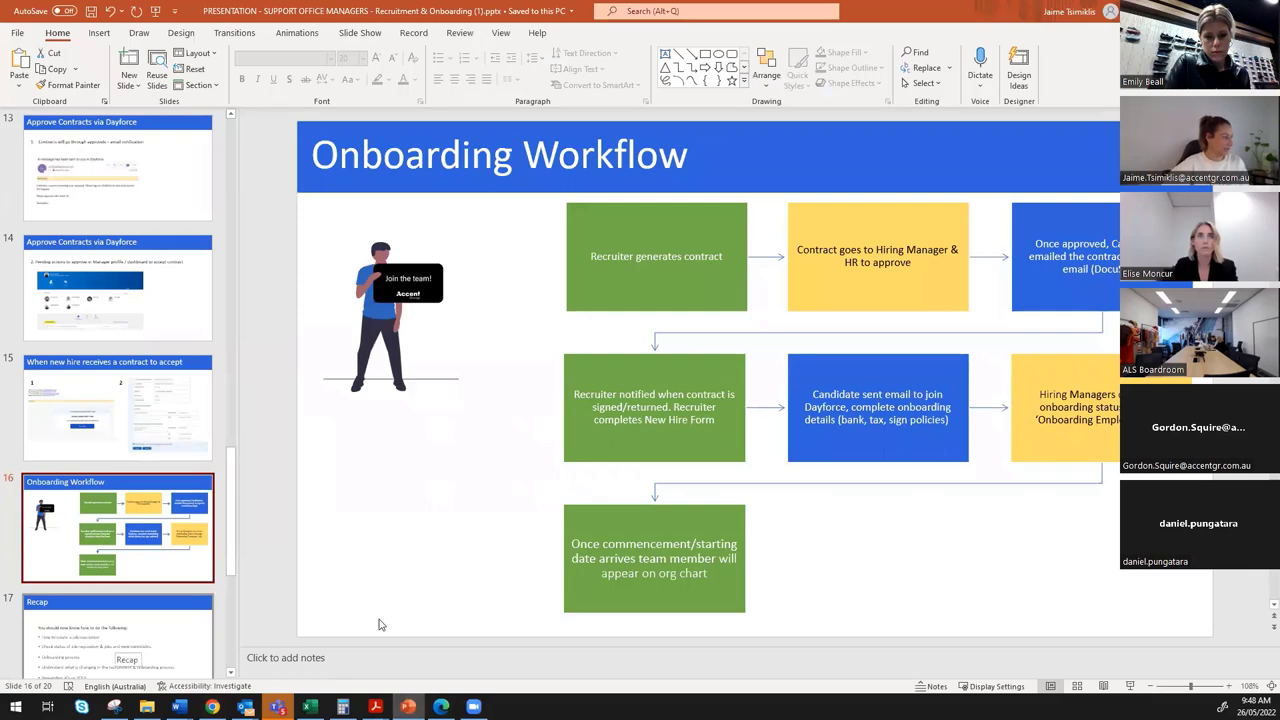
key(Down)
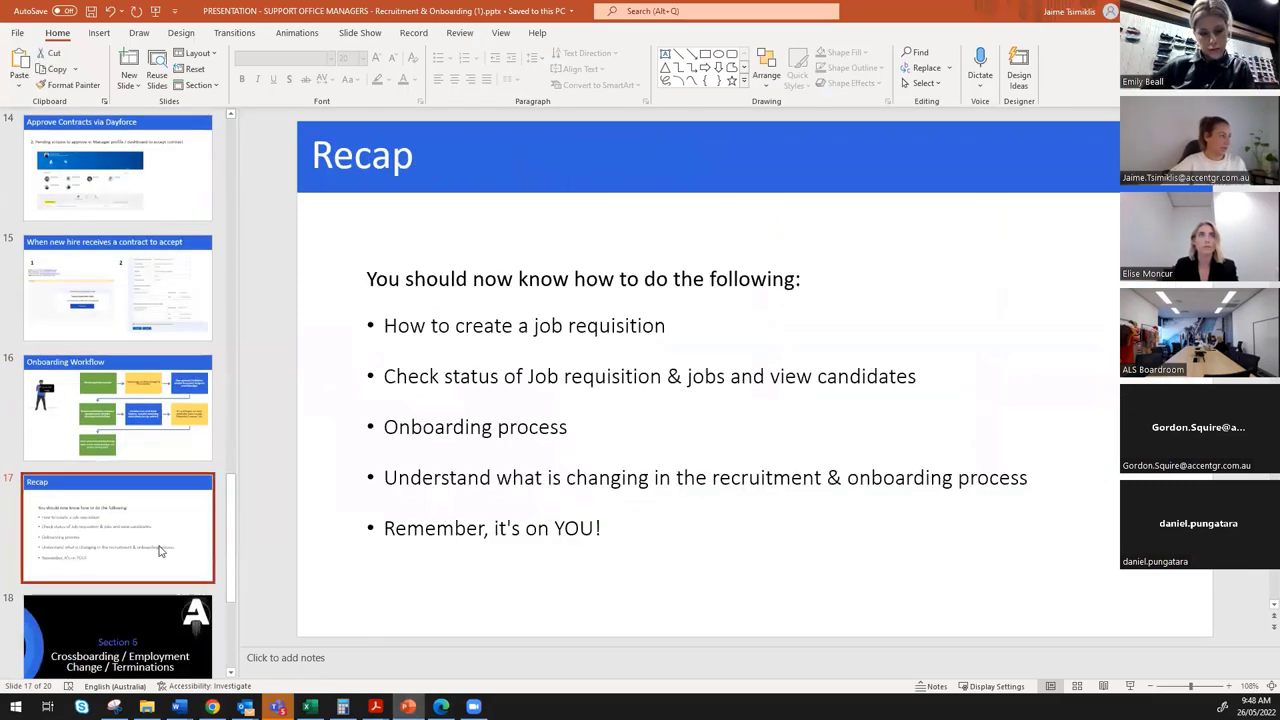
click(1130, 686)
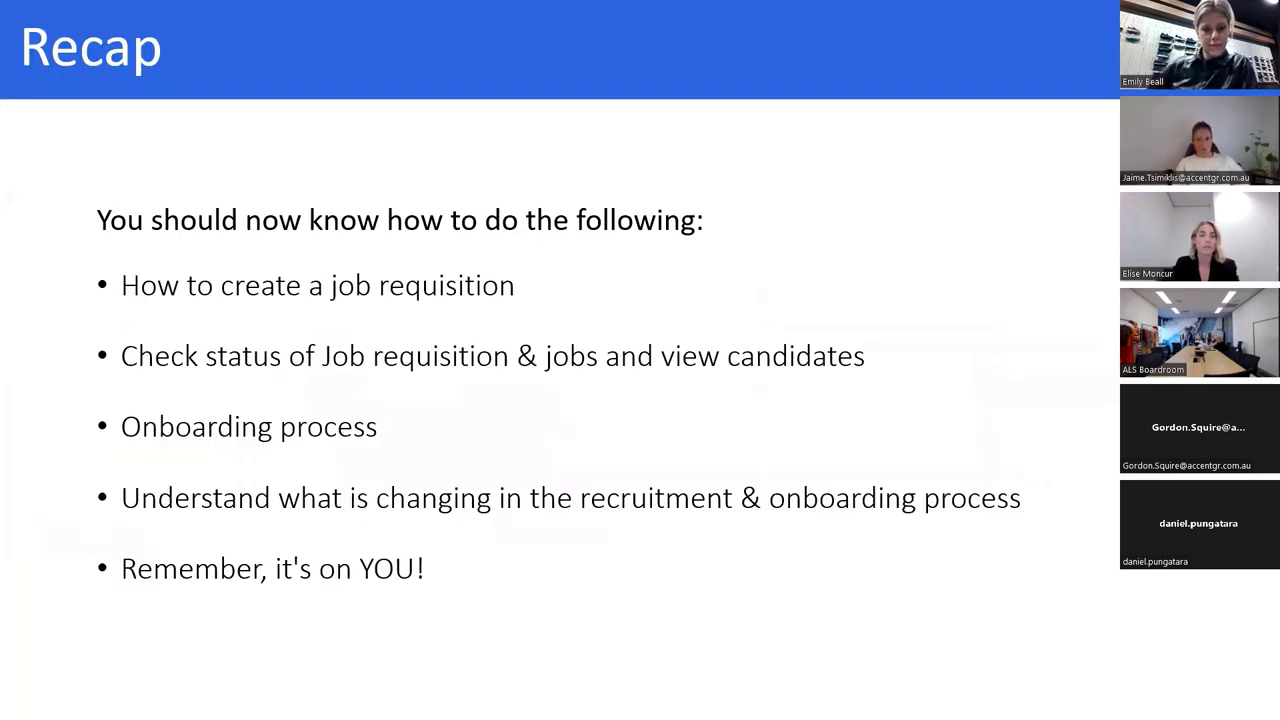
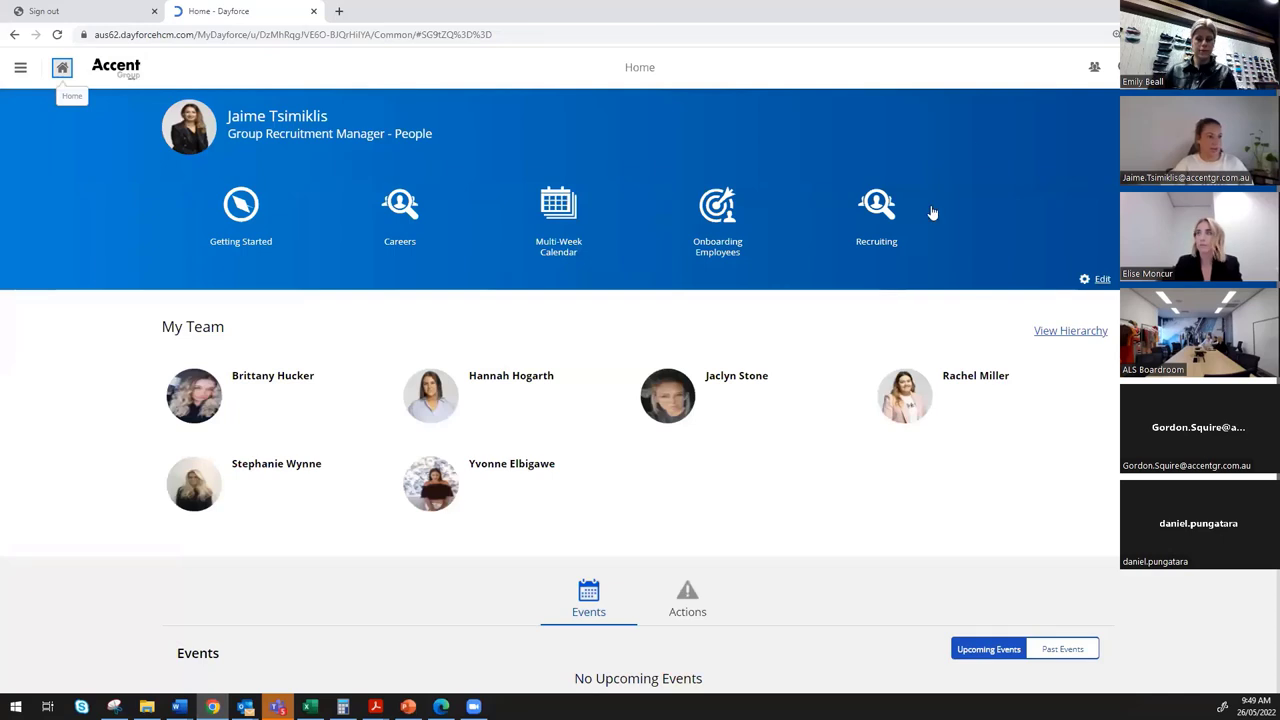
Step: In Recruiting, filter the job requisitions to titles containing 'glue'
click(894, 240)
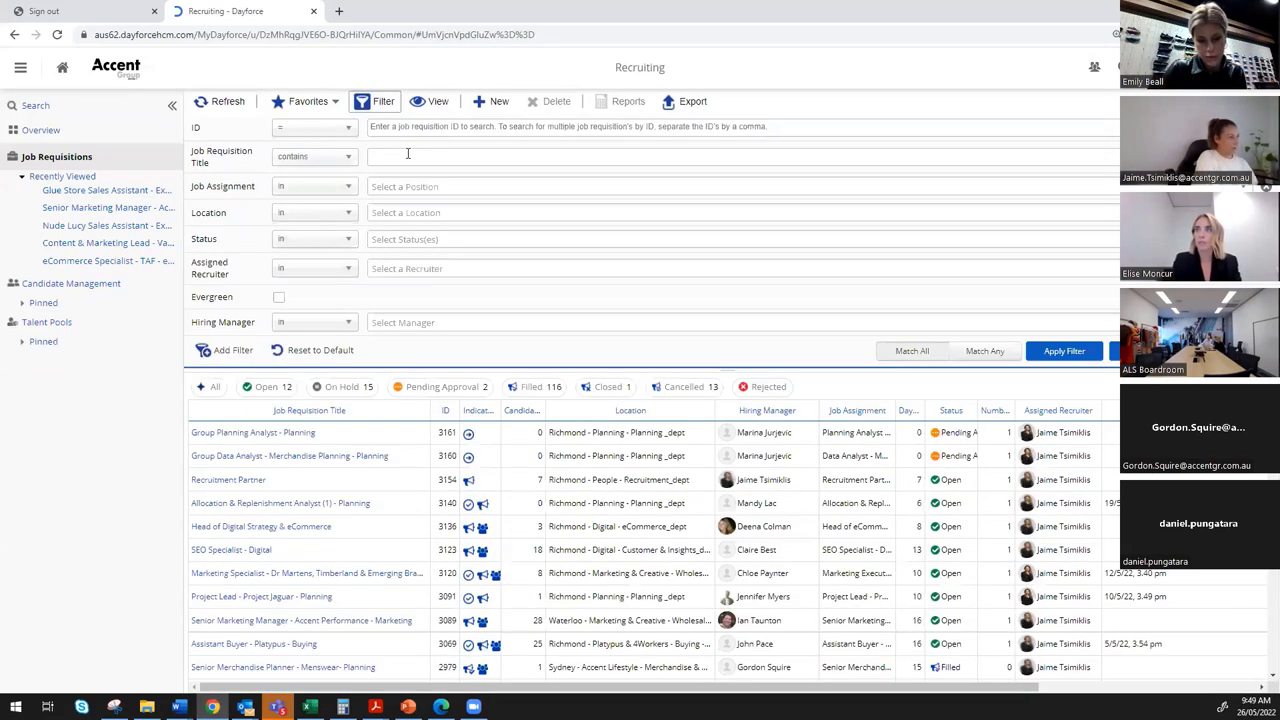
click(408, 155)
text(glue)
key(Return)
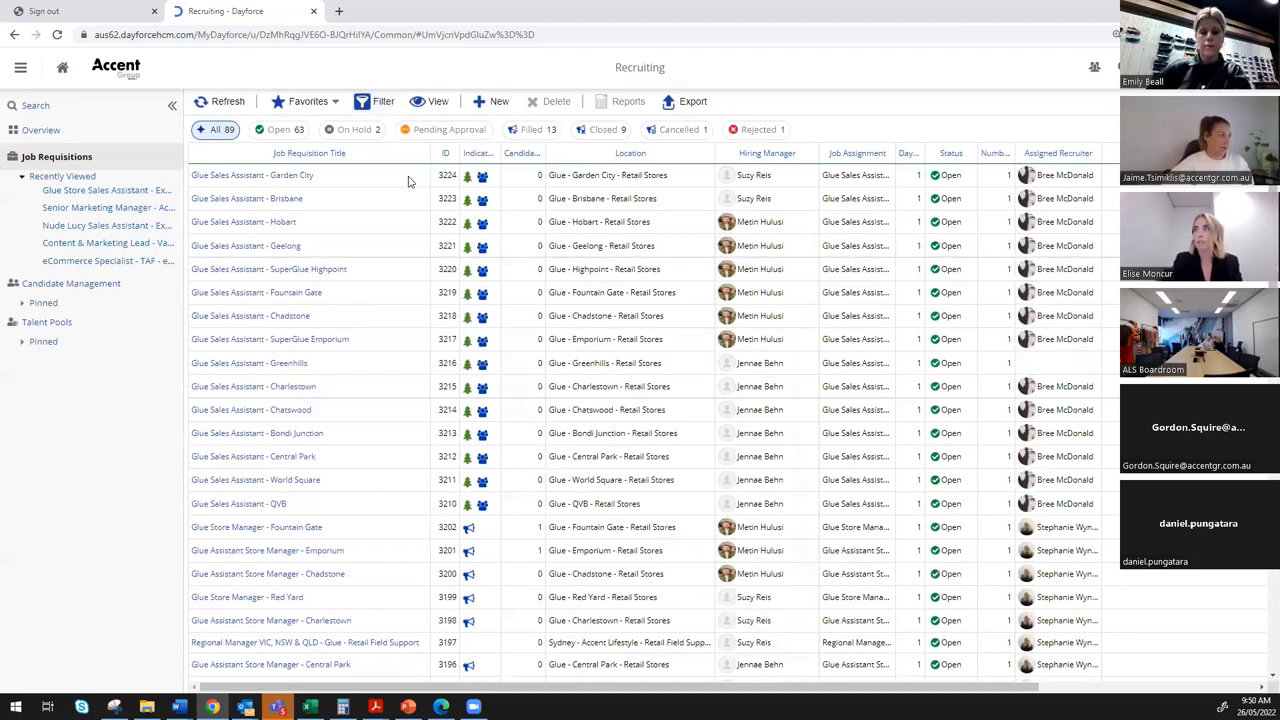
mouse_move(473, 187)
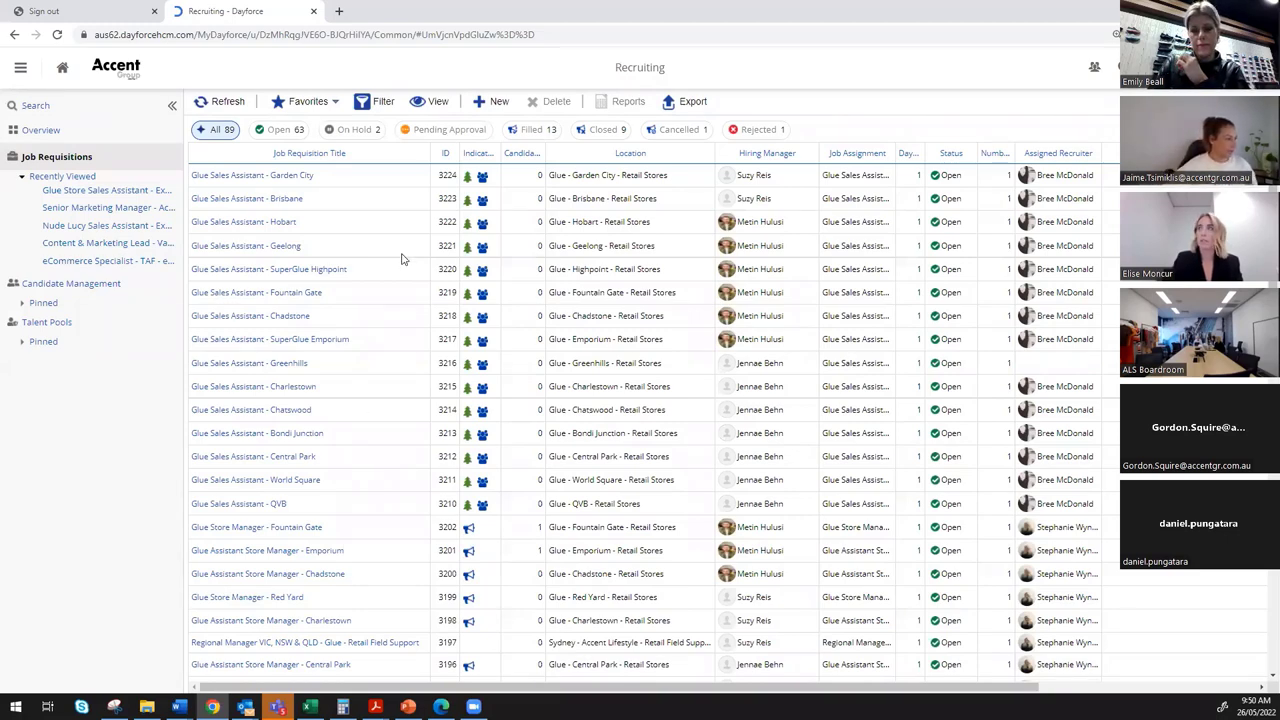
scroll(401, 259, down, 1)
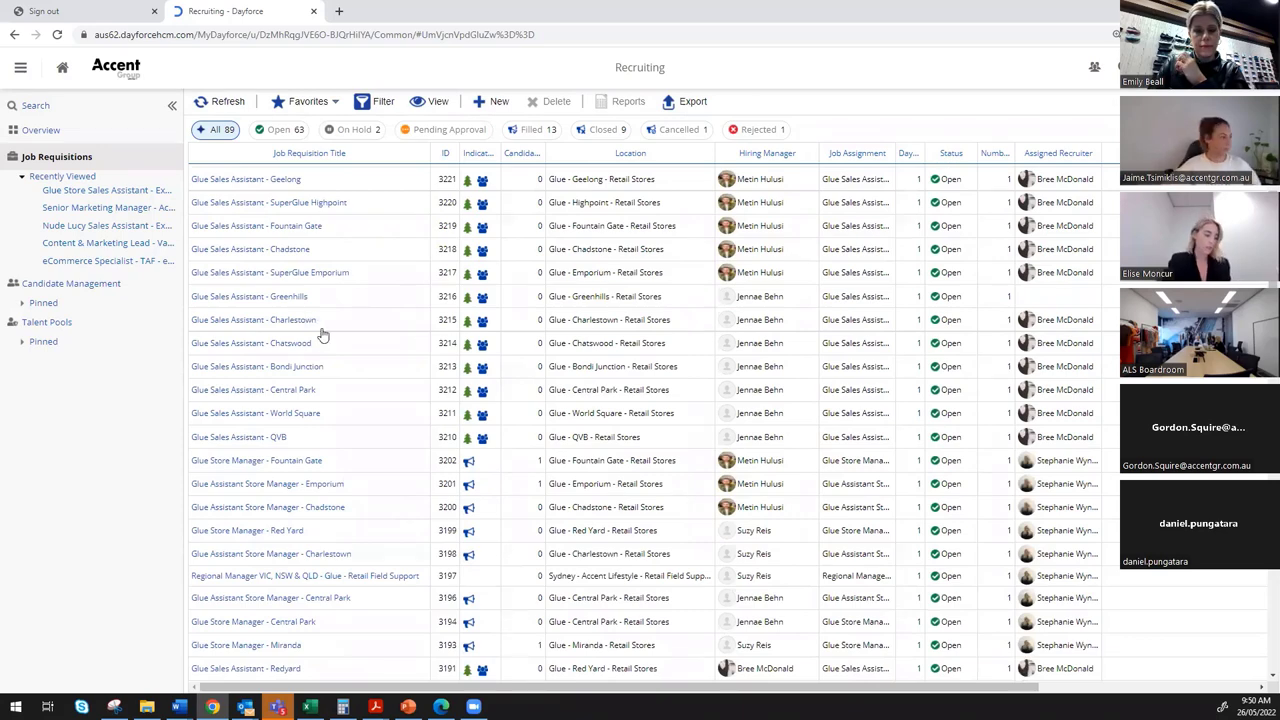
scroll(322, 334, down, 2)
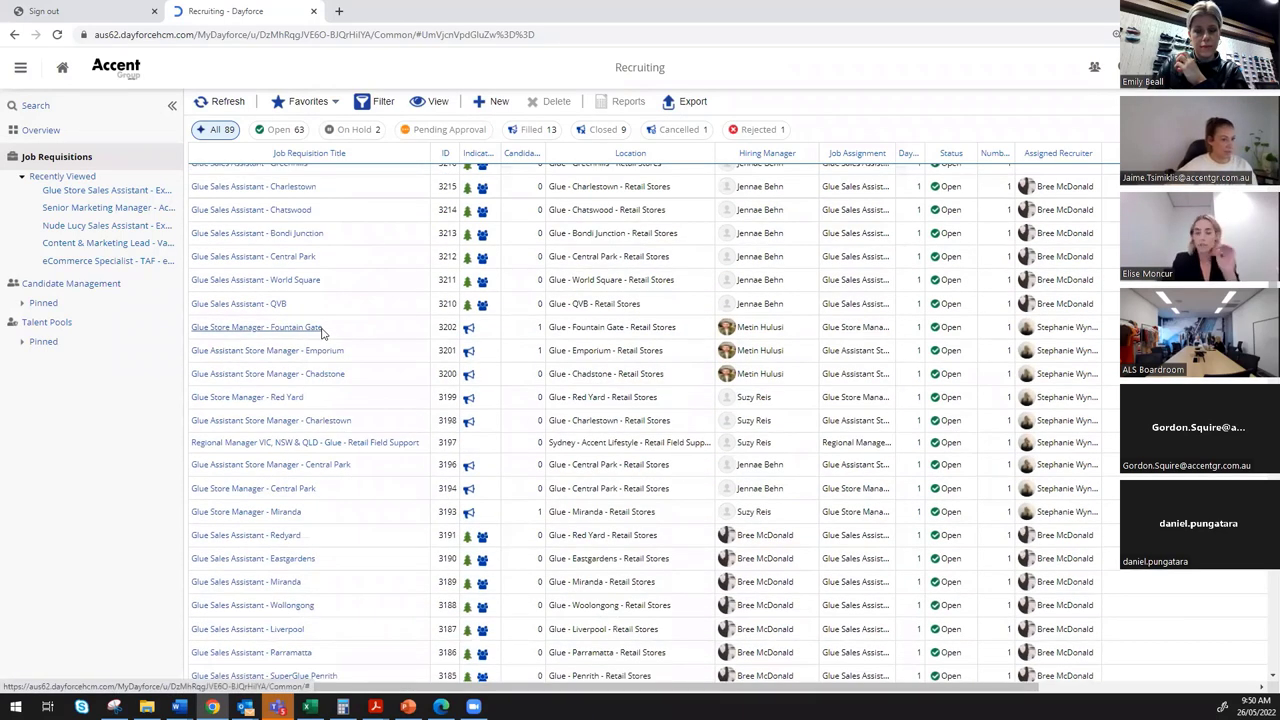
scroll(322, 334, down, 1)
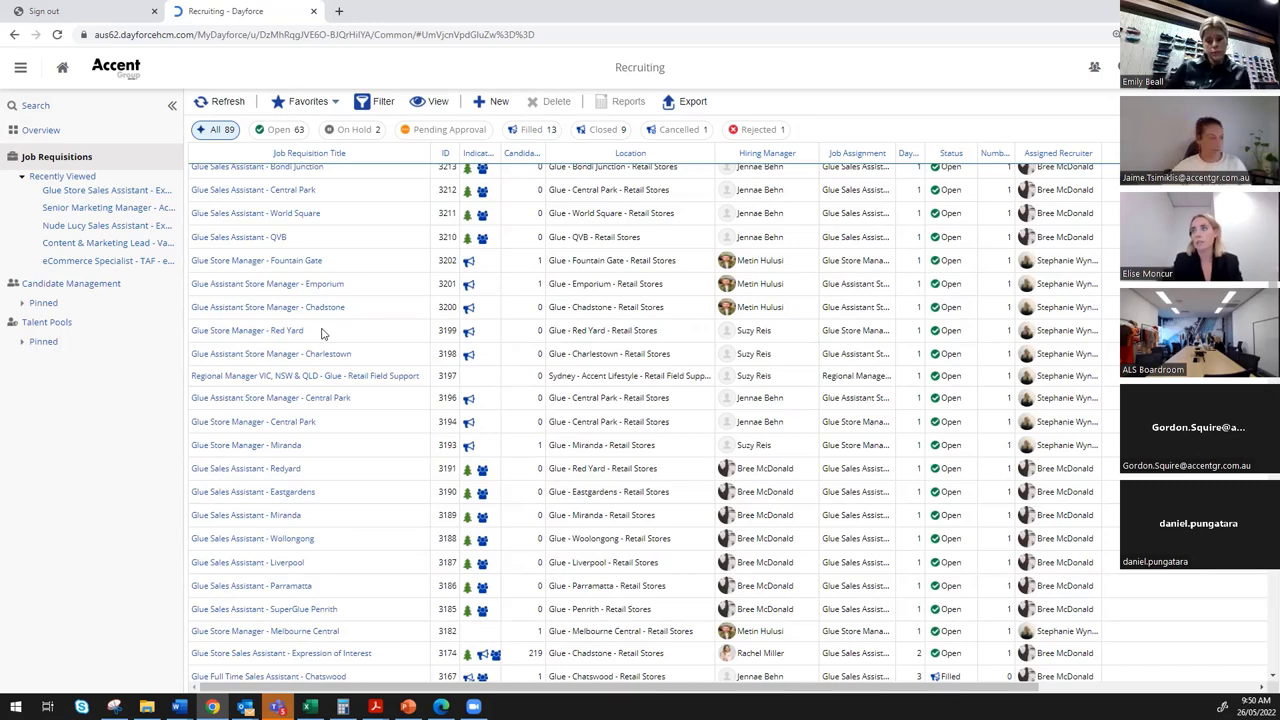
scroll(322, 333, down, 1)
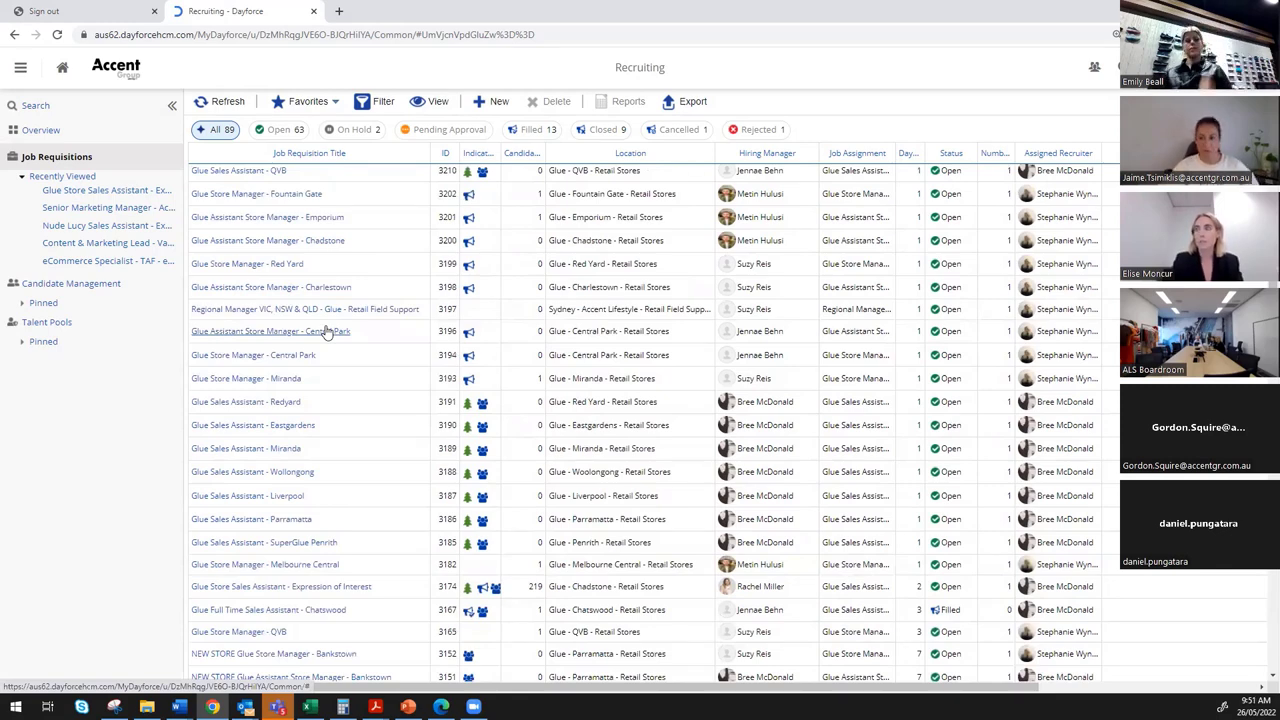
scroll(326, 333, down, 2)
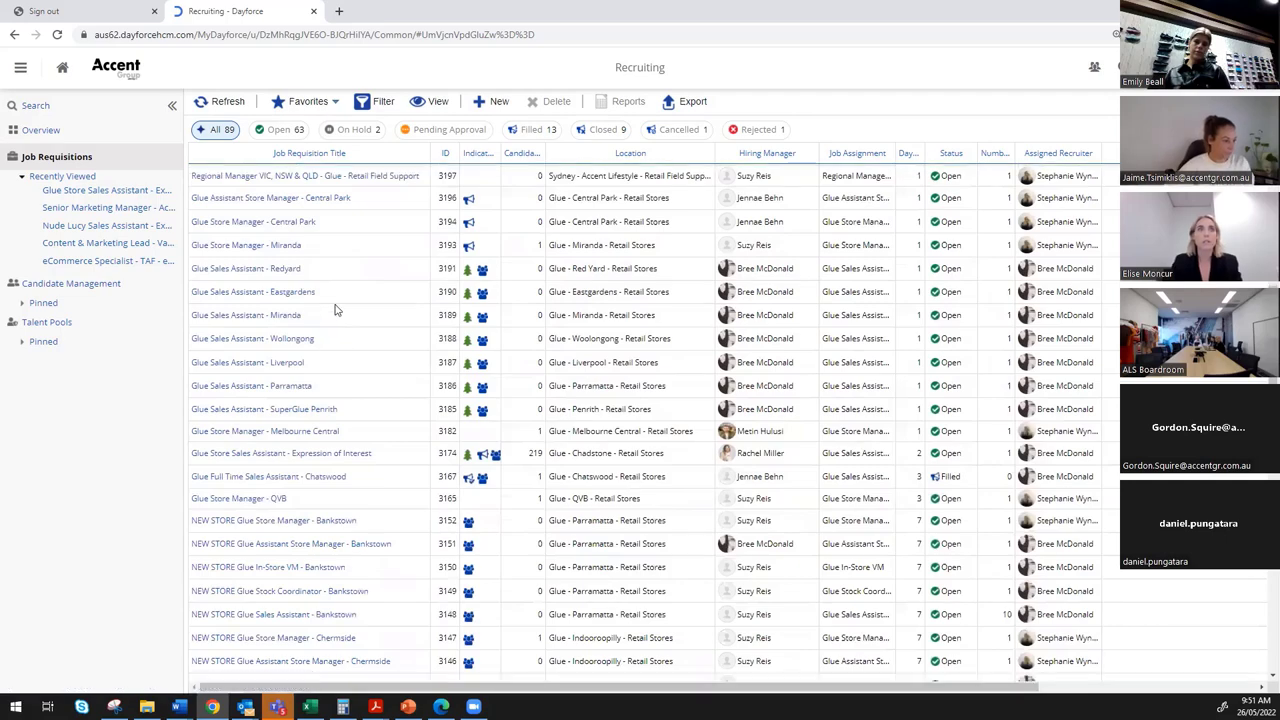
scroll(335, 312, down, 2)
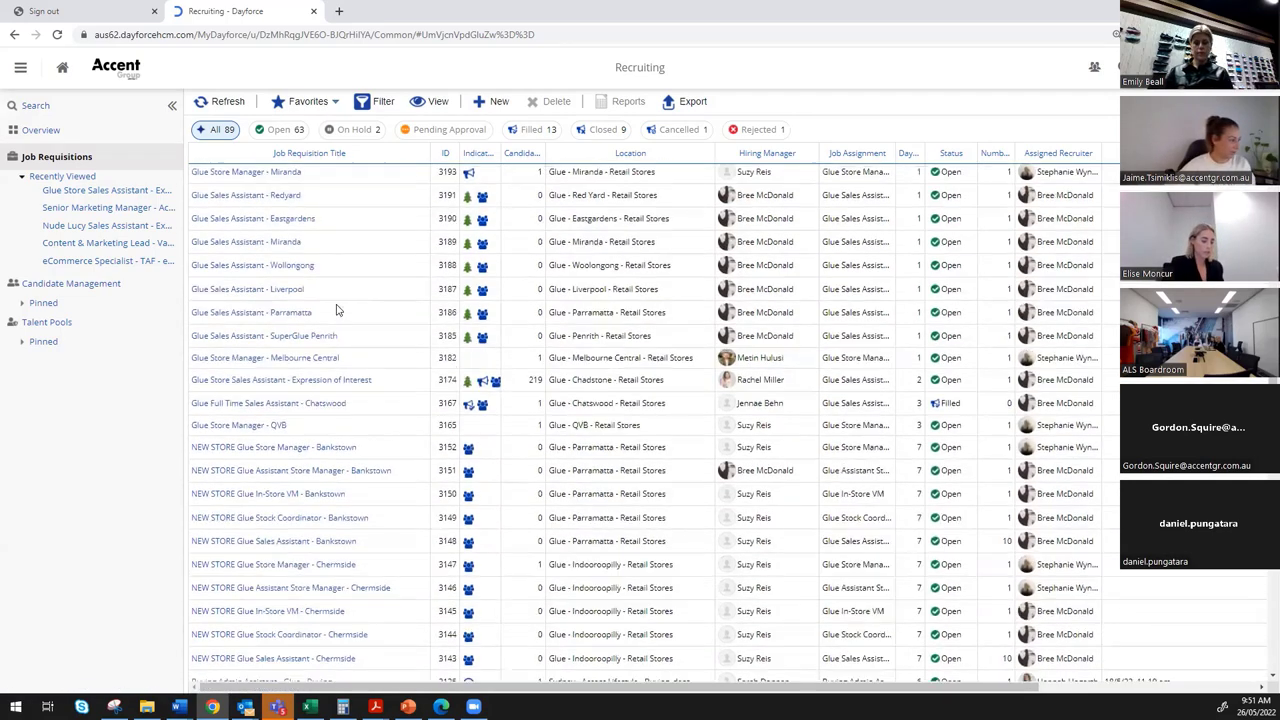
scroll(322, 335, down, 3)
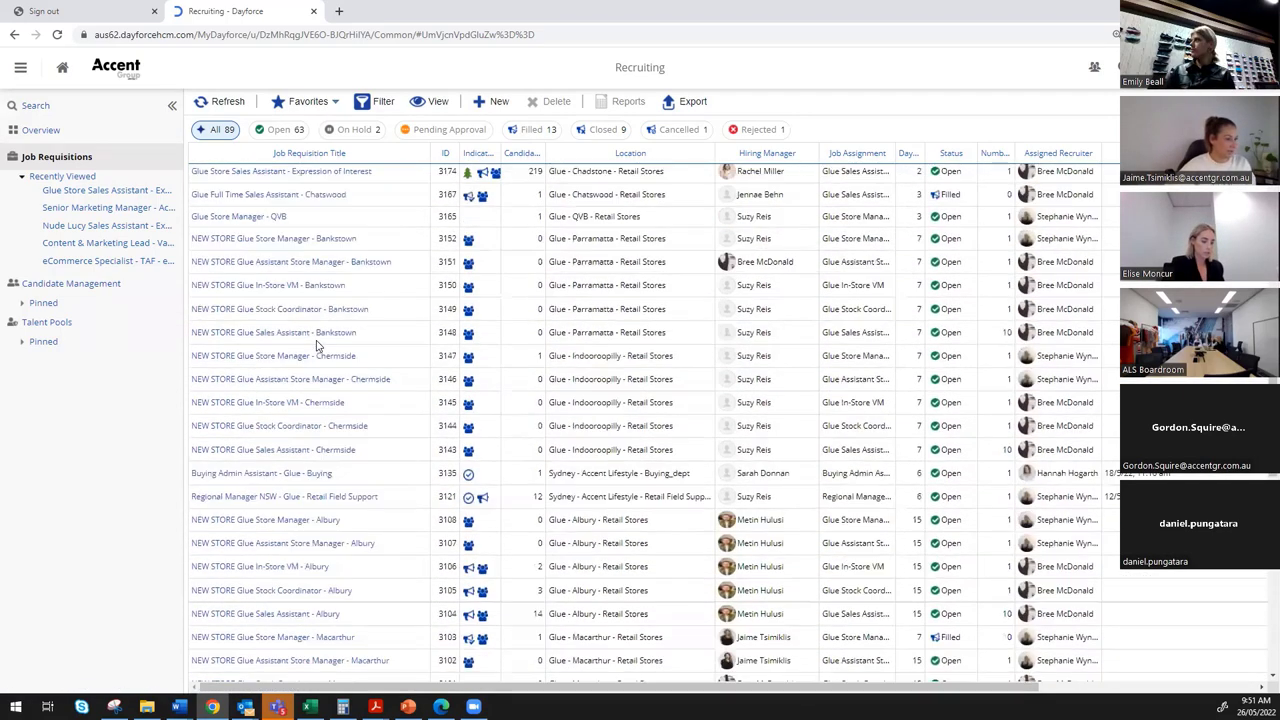
scroll(362, 430, down, 2)
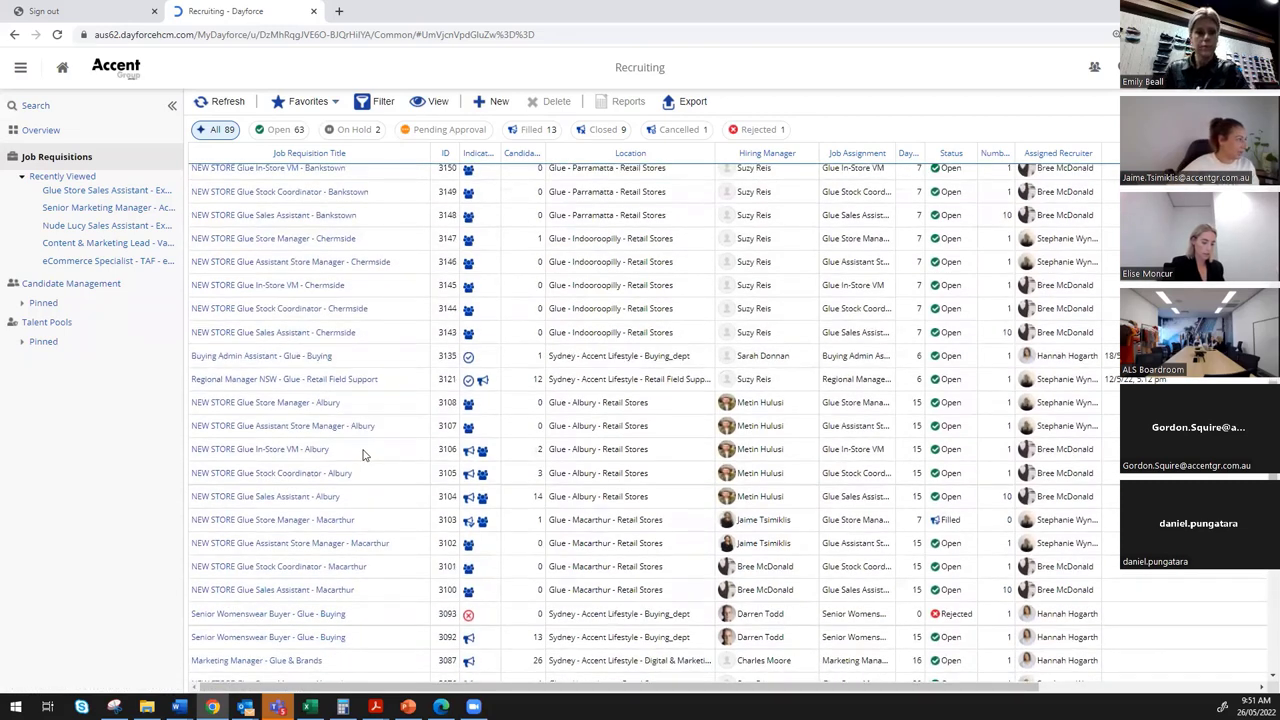
scroll(363, 455, up, 3)
scroll(364, 450, up, 3)
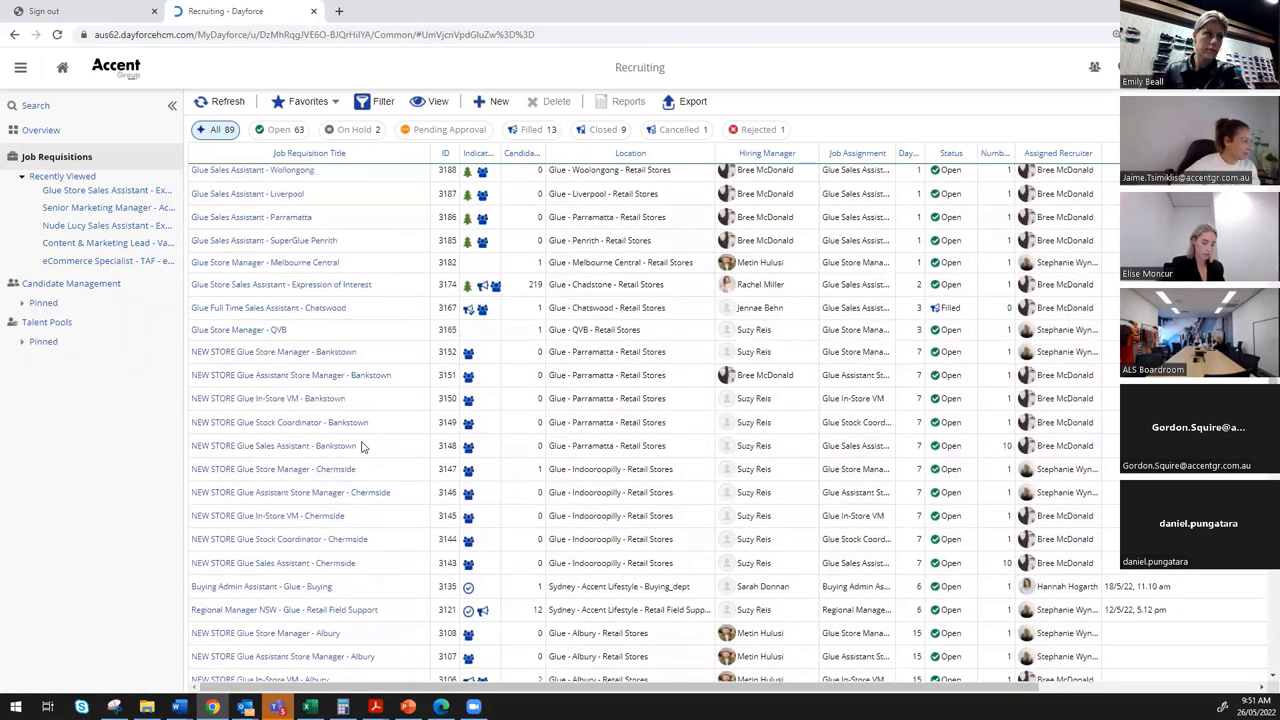
scroll(362, 447, down, 4)
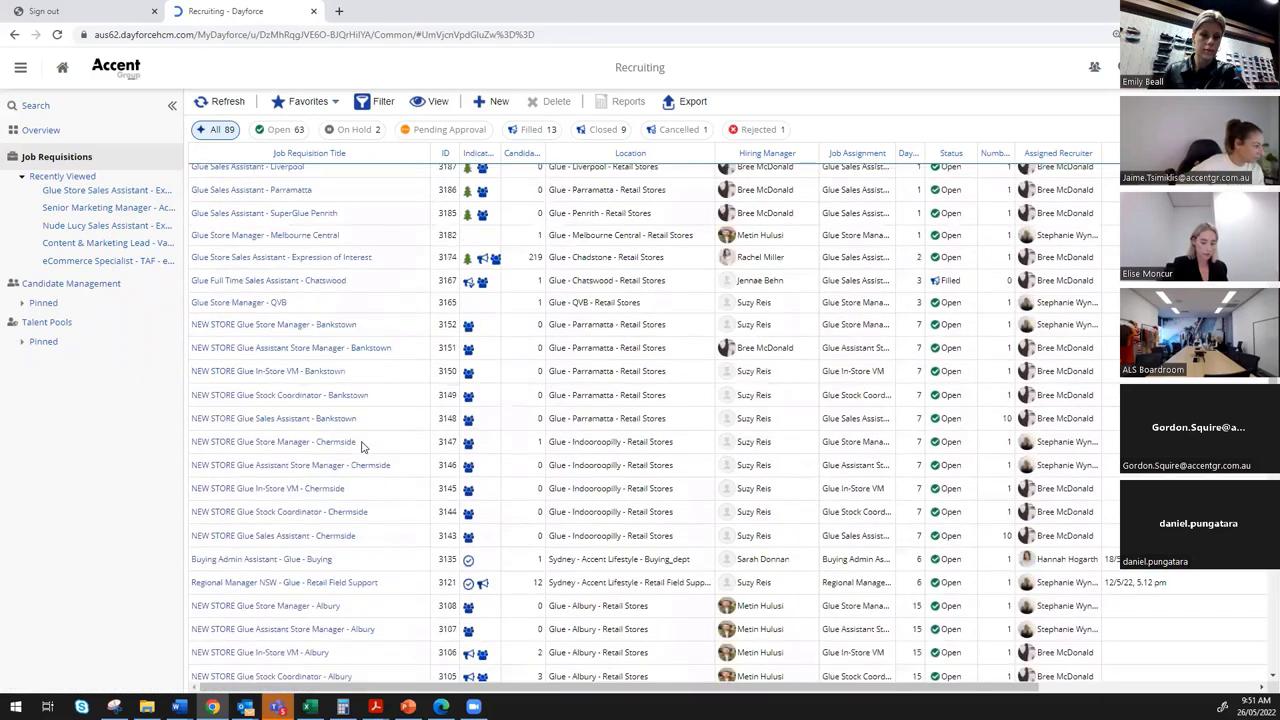
scroll(362, 447, down, 5)
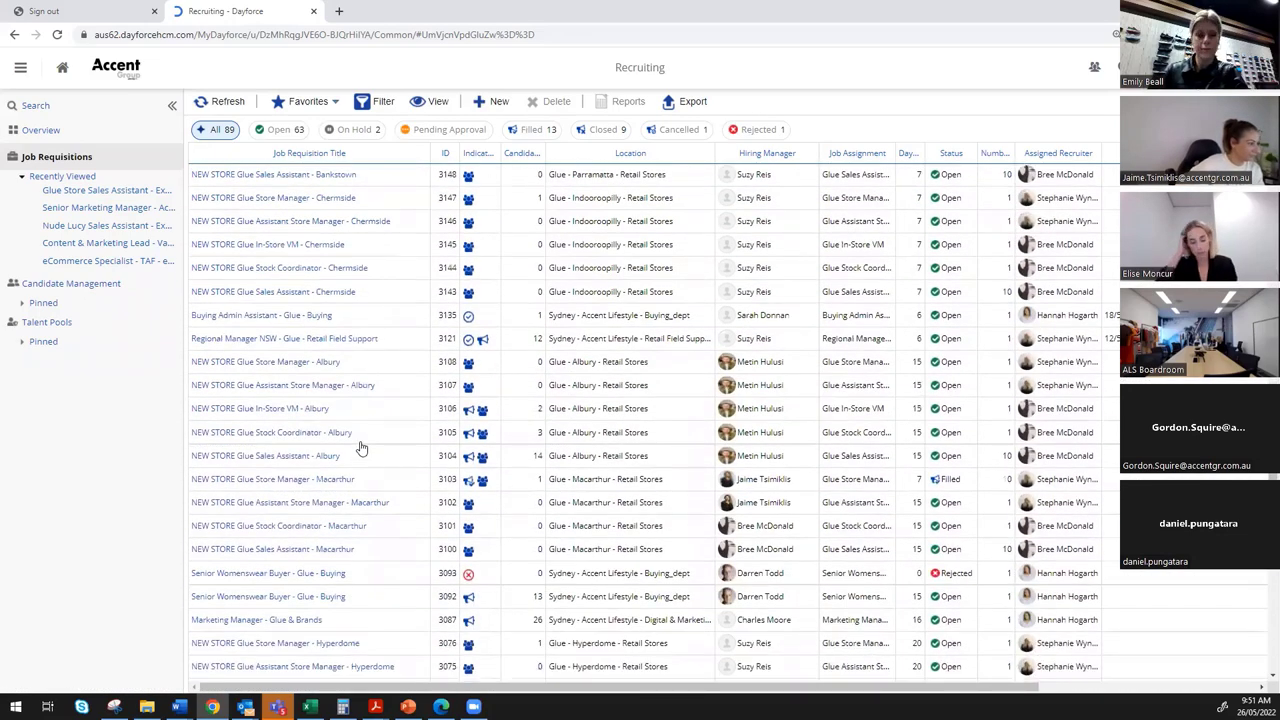
scroll(325, 452, down, 3)
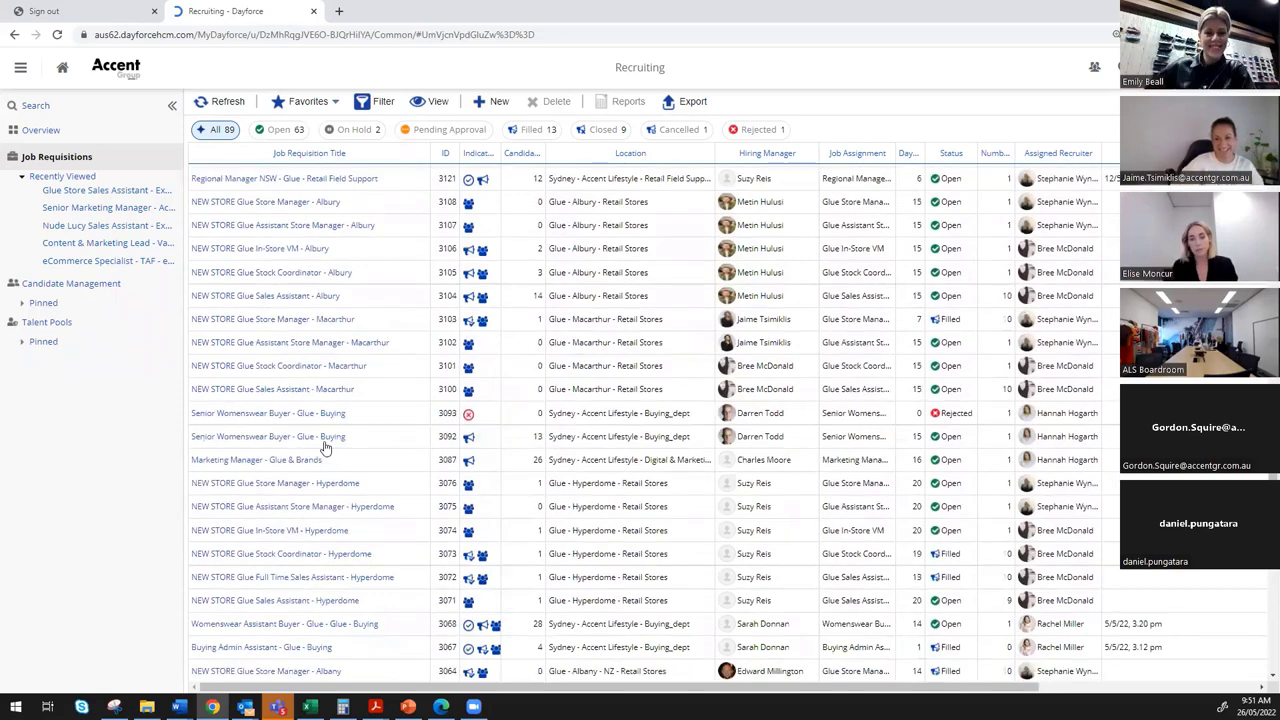
scroll(305, 468, down, 3)
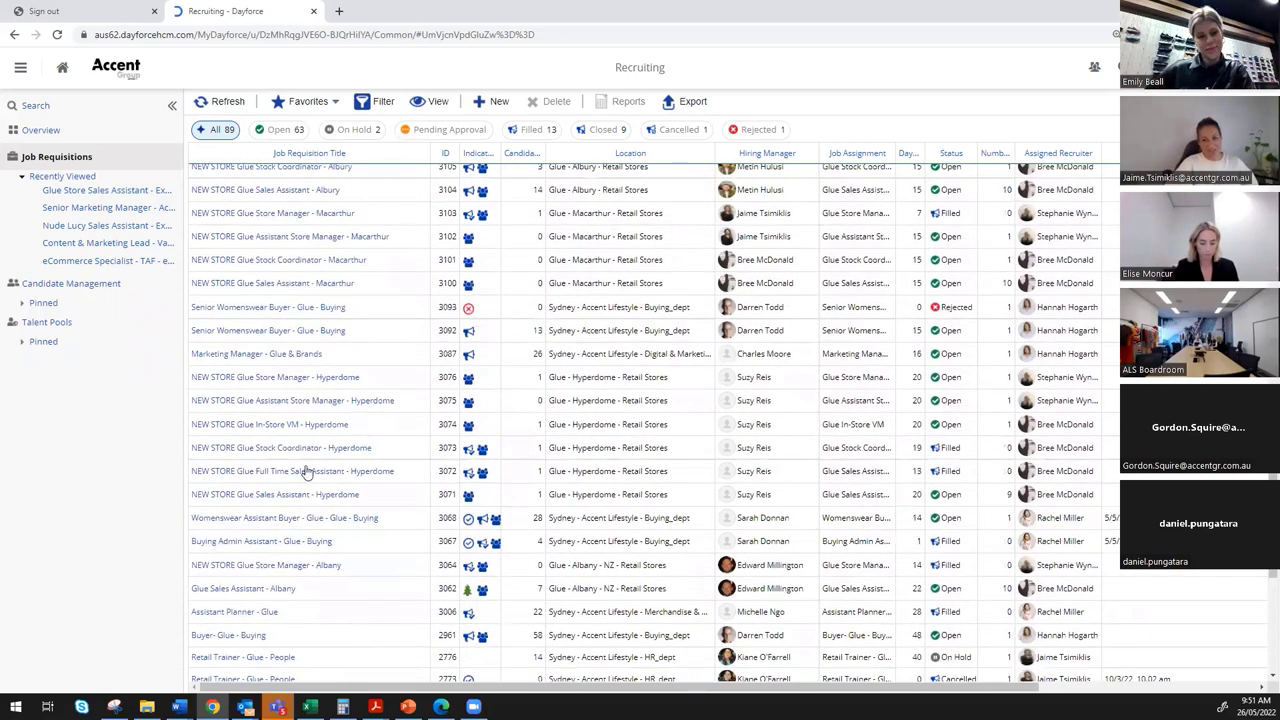
scroll(320, 466, down, 5)
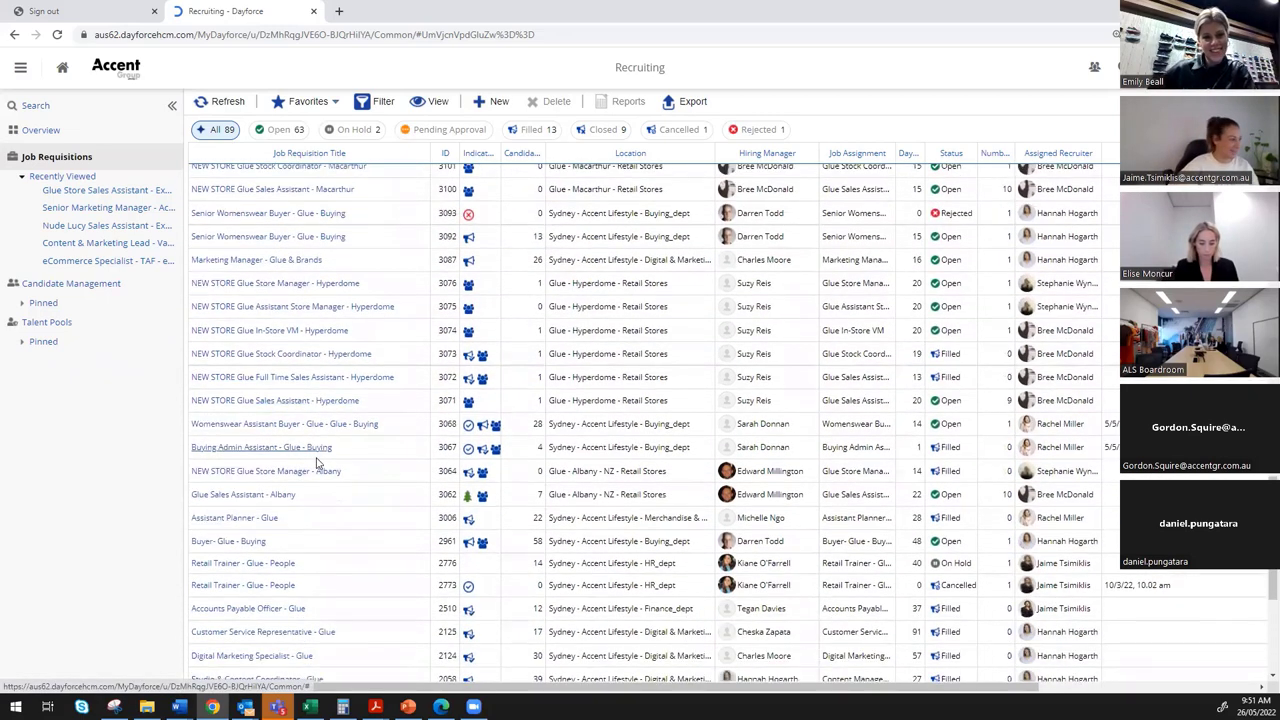
scroll(388, 498, down, 5)
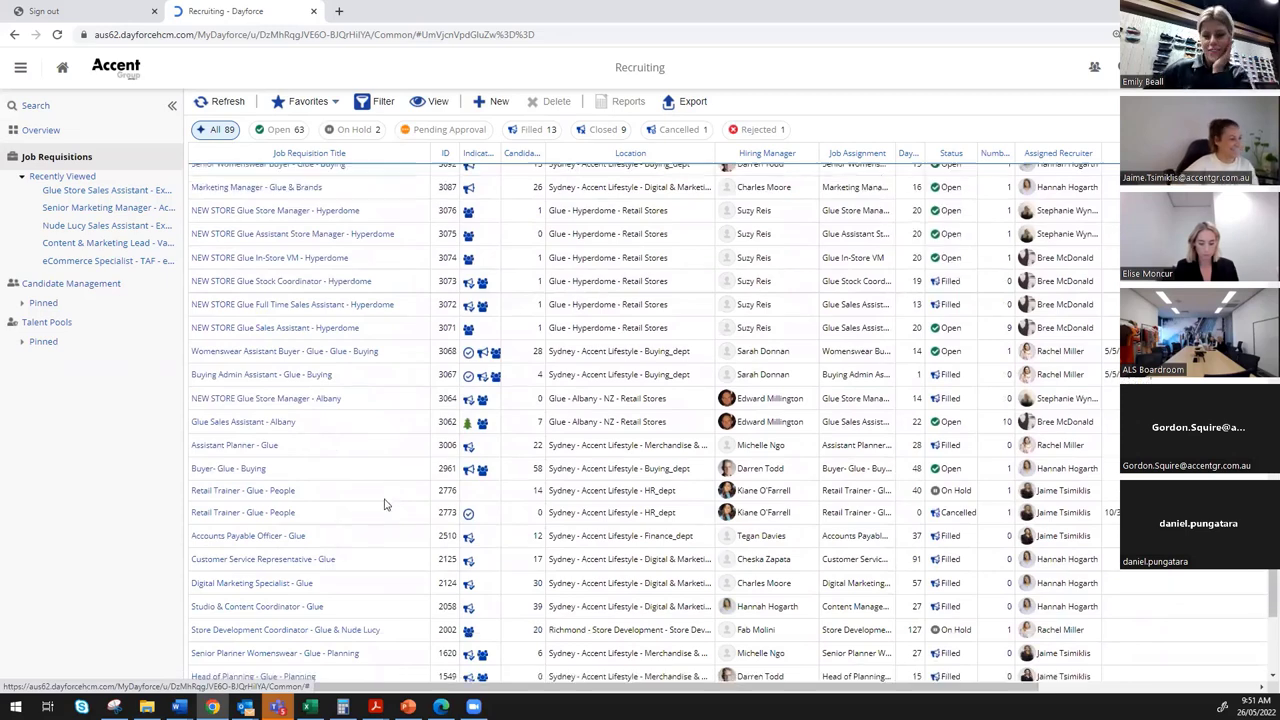
scroll(333, 541, down, 4)
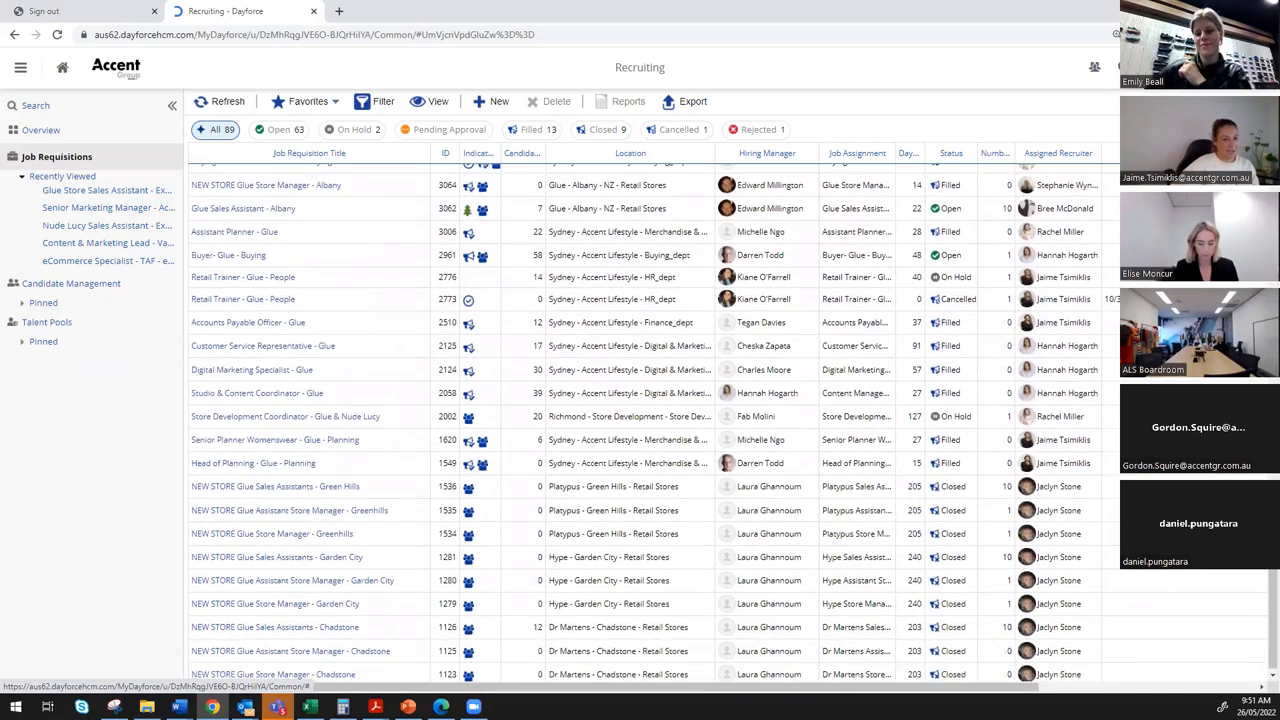
scroll(320, 420, up, 15)
scroll(640, 420, up, 8)
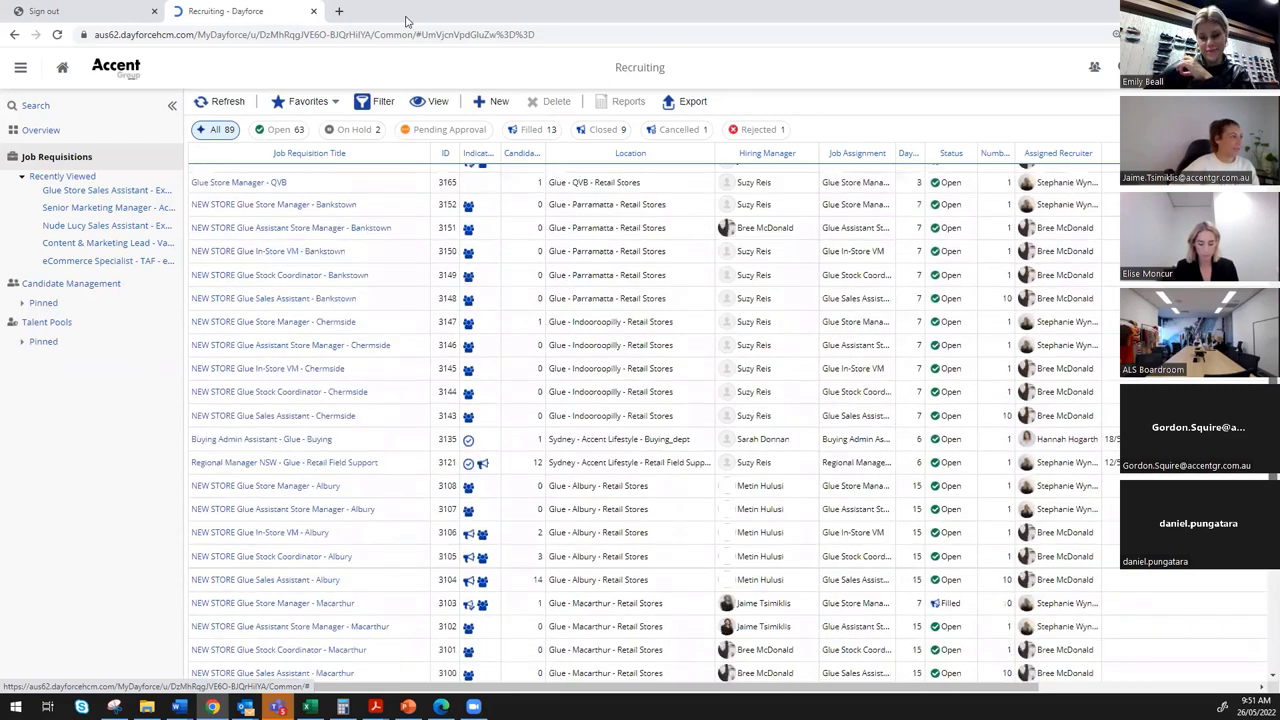
scroll(460, 195, up, 1)
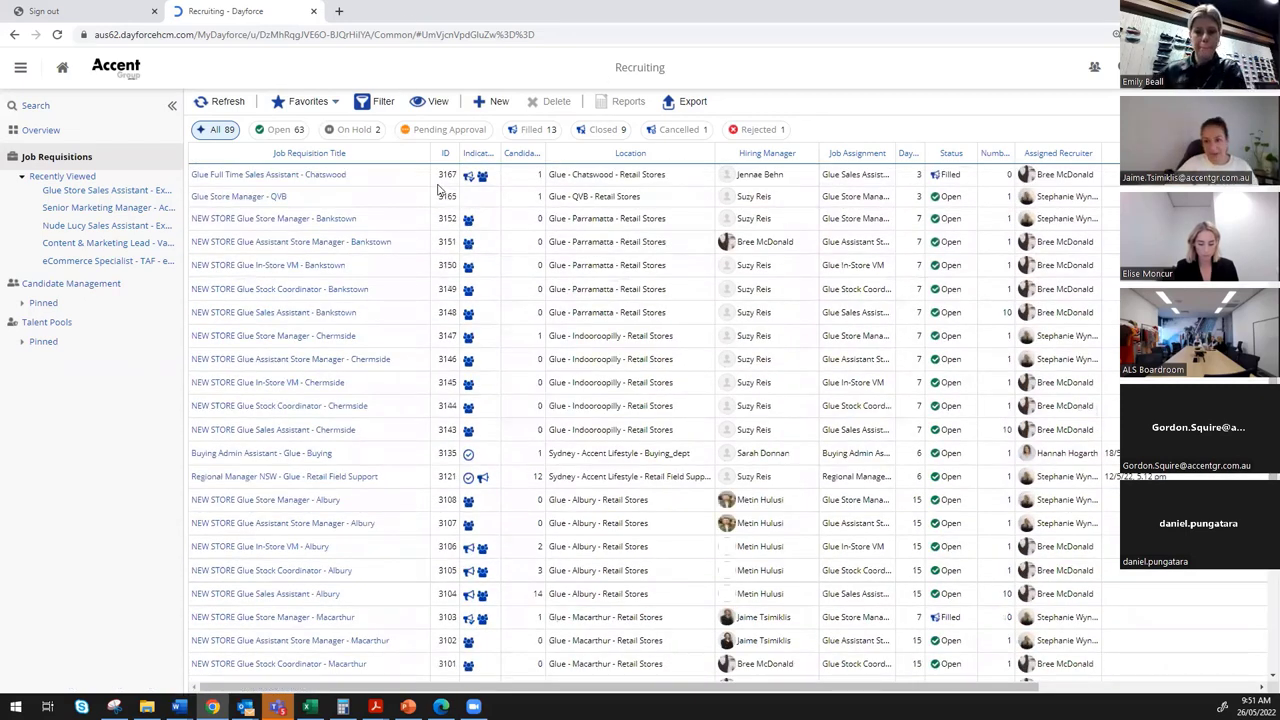
scroll(440, 190, up, 2)
scroll(440, 190, up, 10)
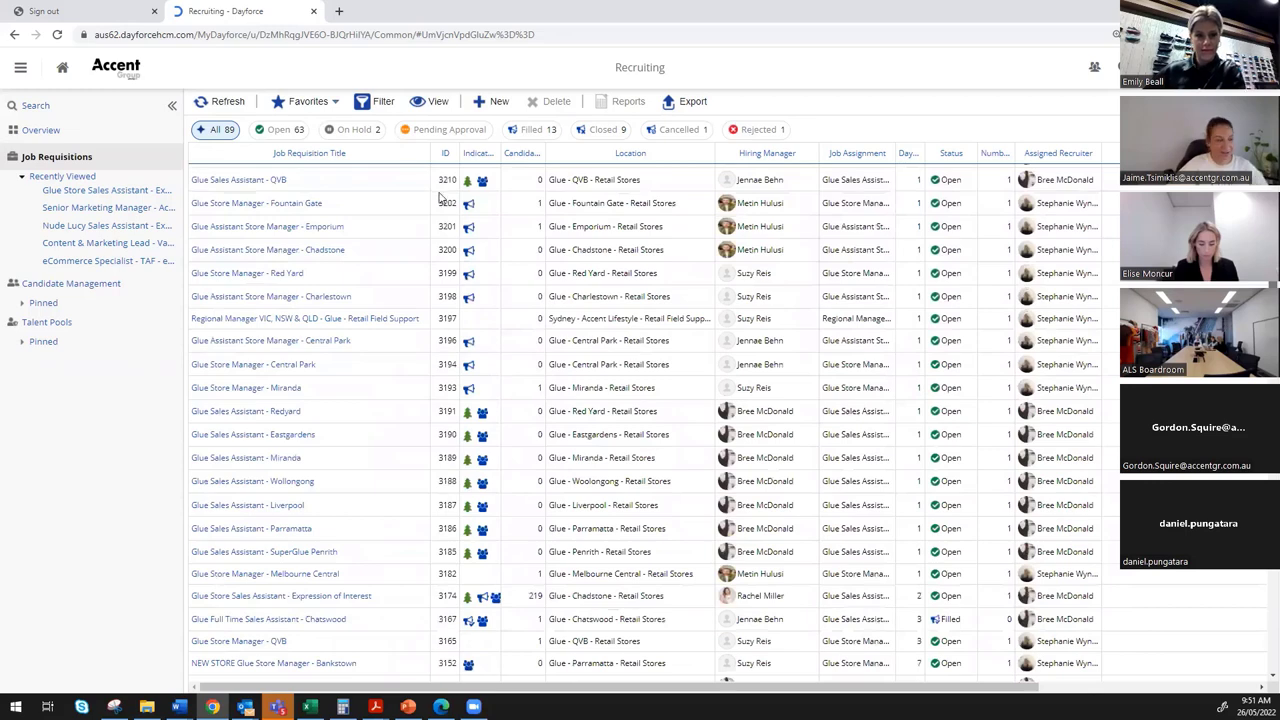
scroll(443, 195, up, 6)
scroll(520, 165, up, 2)
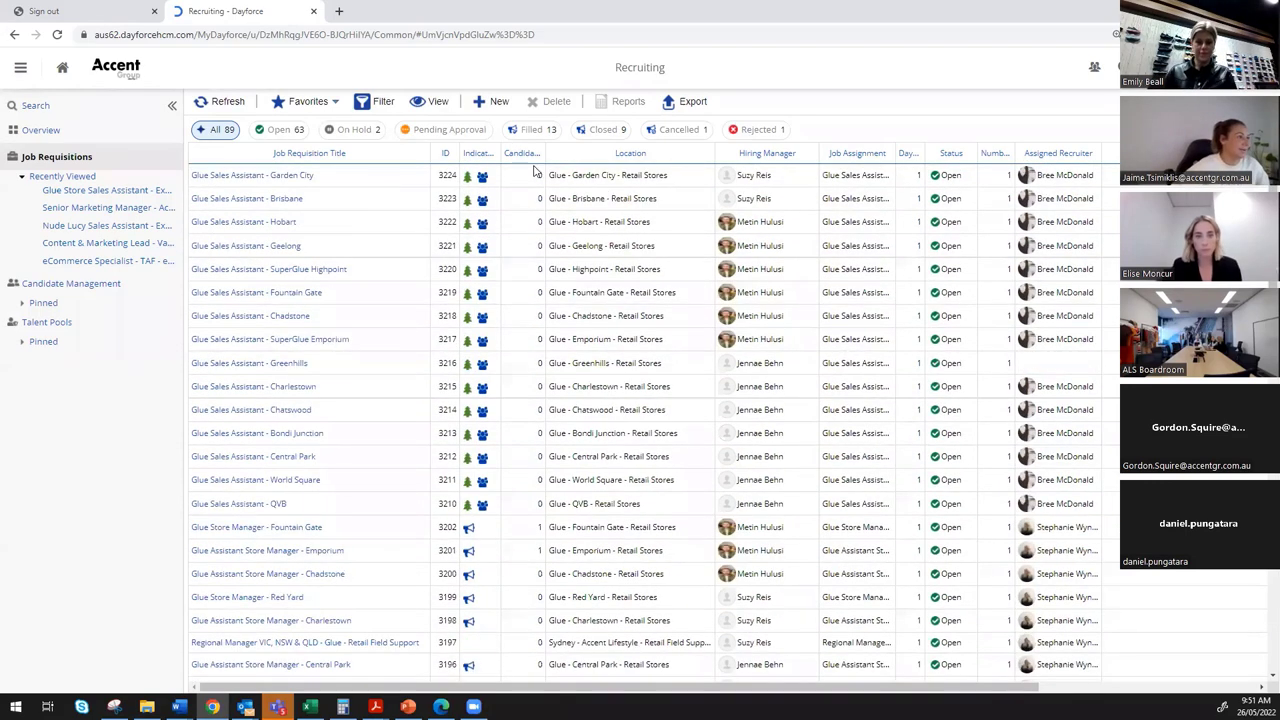
Step: Sort requisitions by candidate count and open 'Glue Store Sales Assistant - Expression of Interest'
click(520, 153)
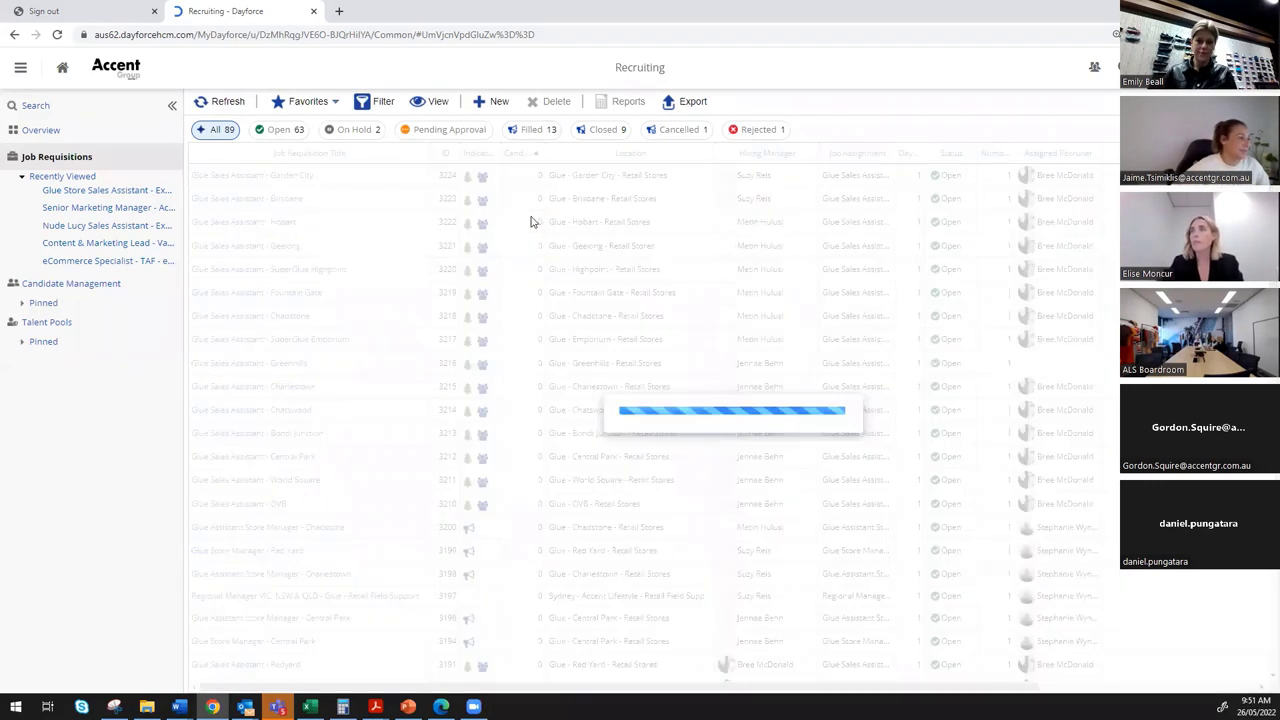
scroll(530, 221, down, 6)
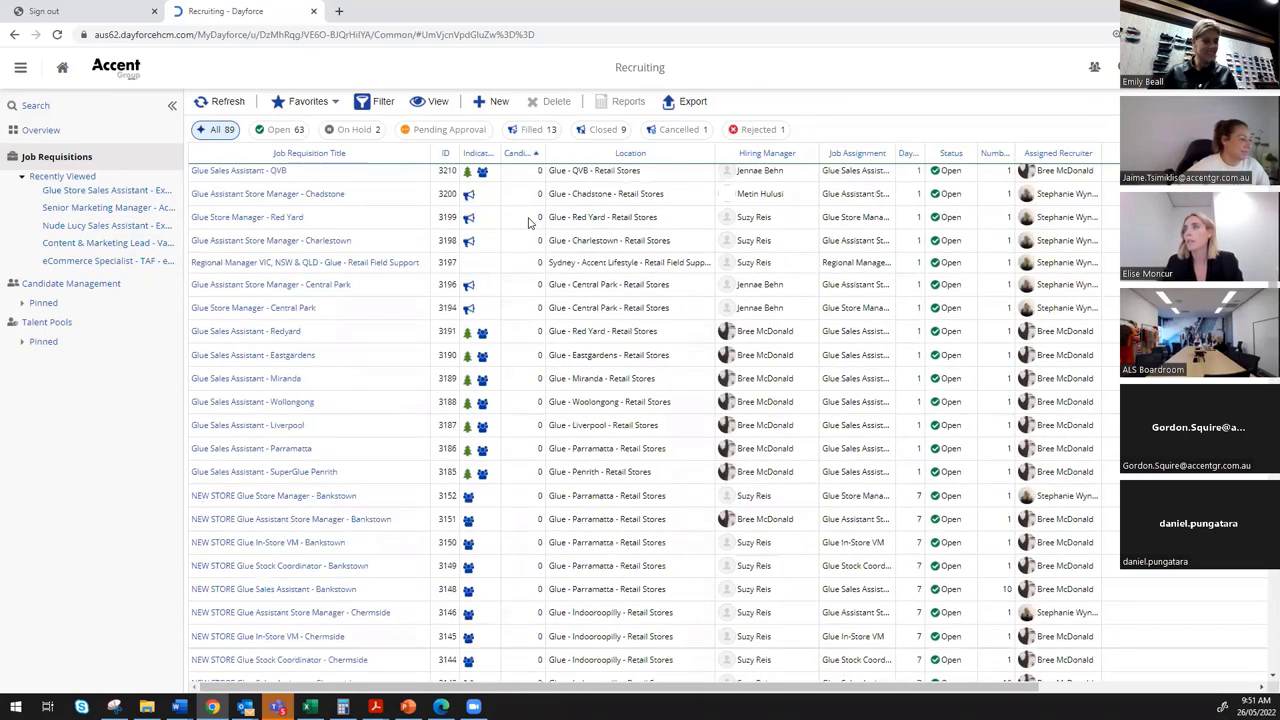
scroll(509, 611, down, 3)
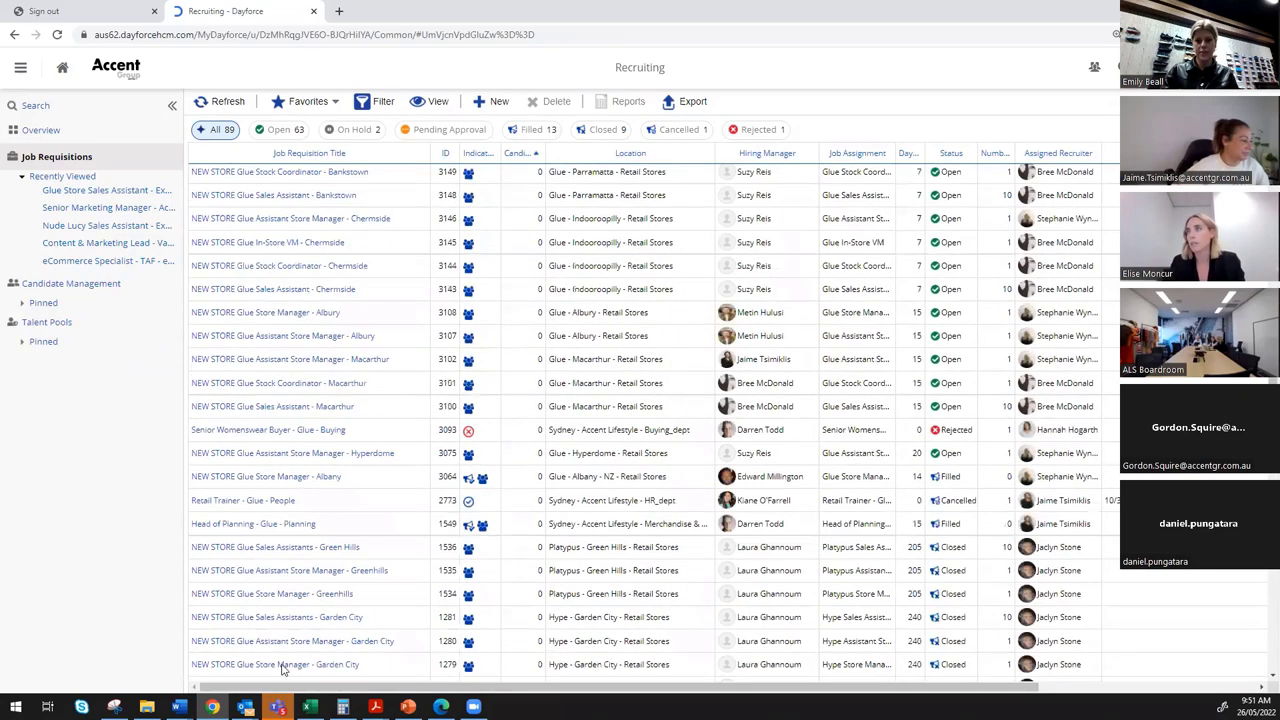
scroll(288, 672, down, 4)
scroll(303, 681, down, 5)
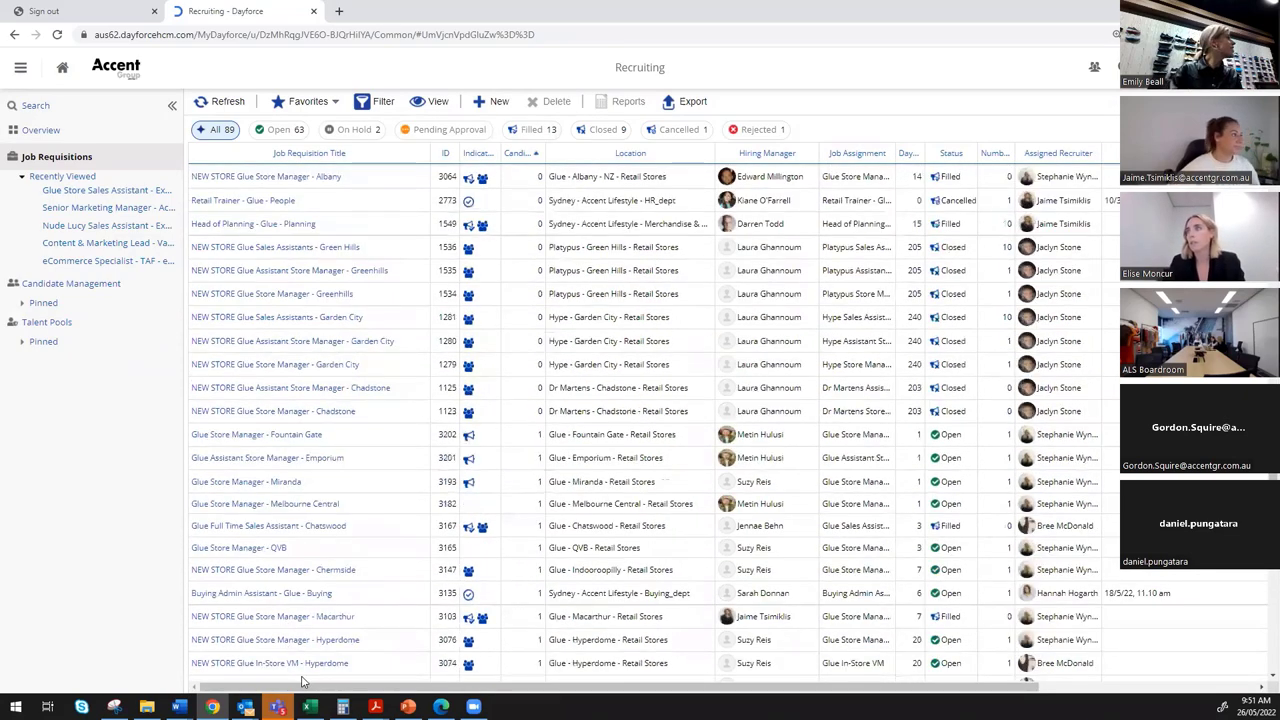
scroll(306, 680, down, 2)
scroll(334, 648, down, 2)
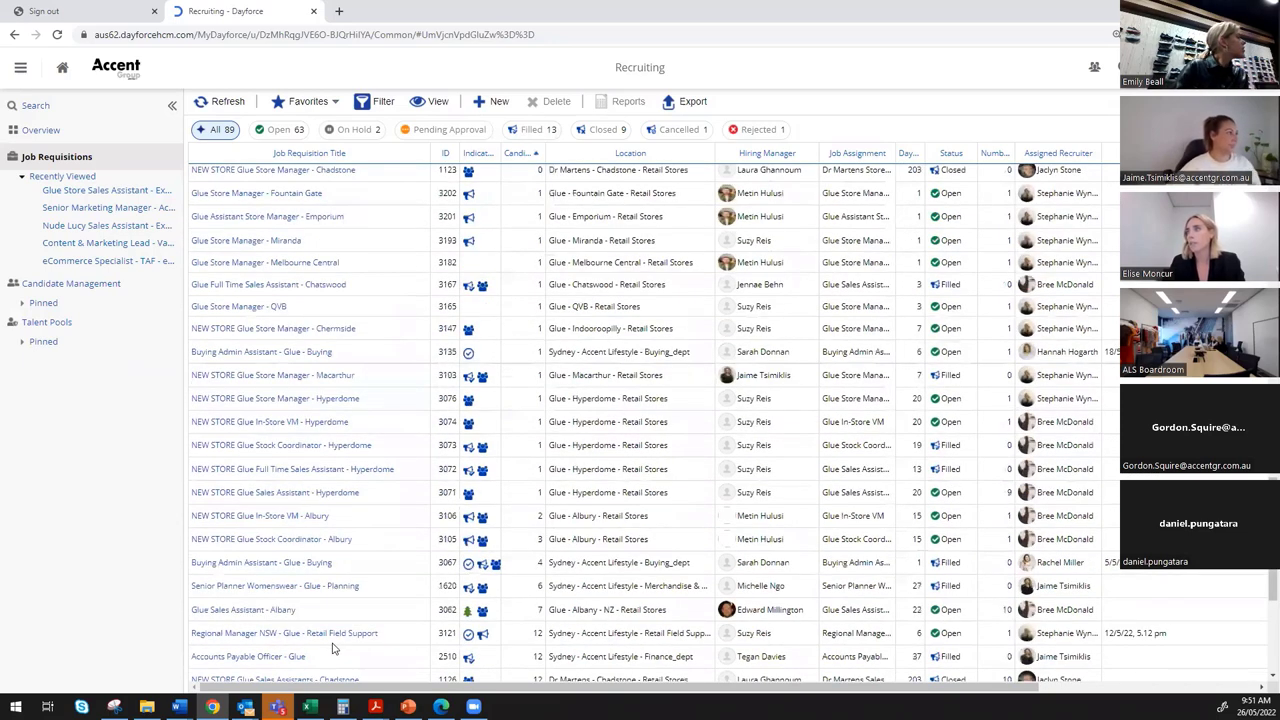
scroll(334, 648, down, 2)
scroll(334, 648, down, 2)
scroll(334, 648, down, 2)
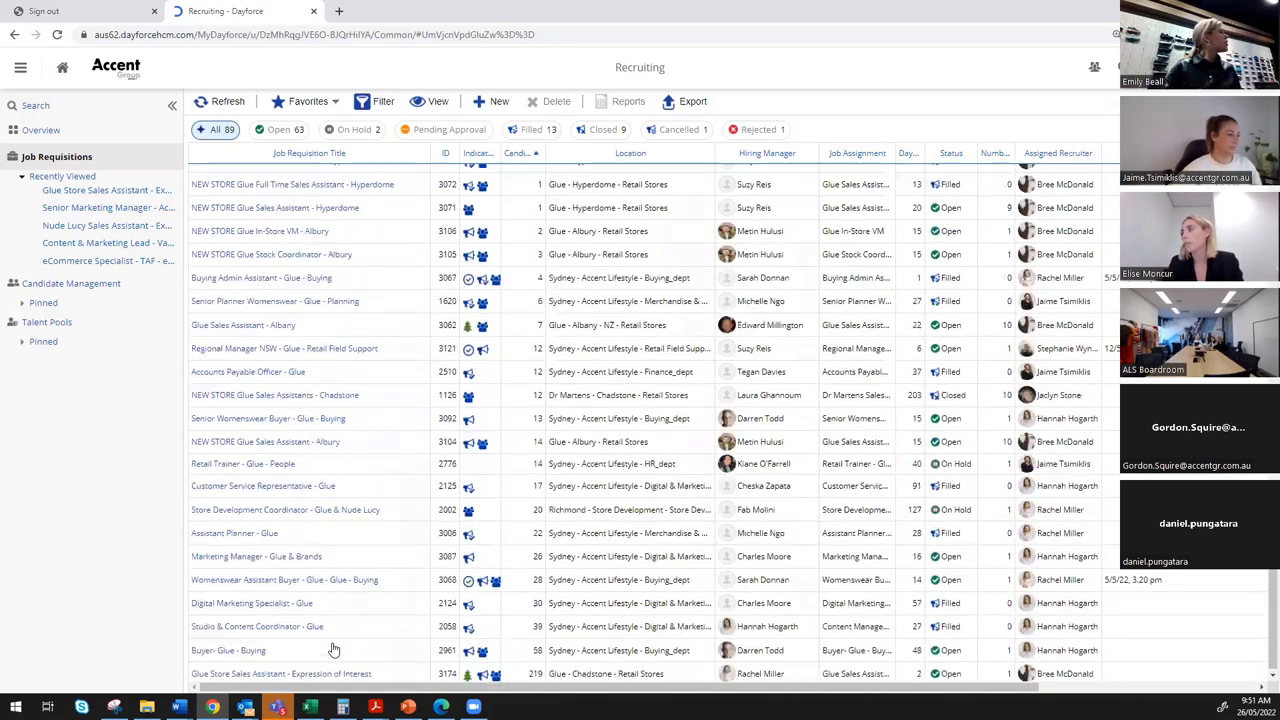
scroll(334, 648, down, 1)
click(334, 648)
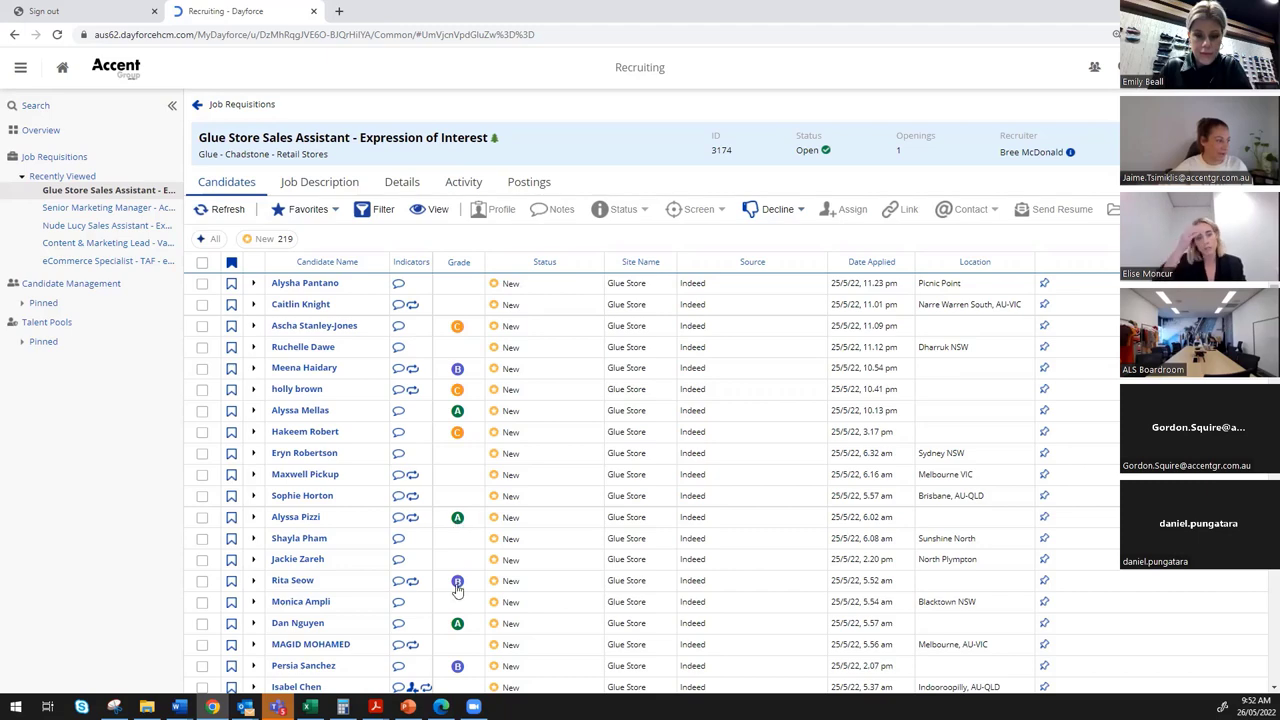
Step: Sort requisition 3174's candidates ascending by the Grade column
click(455, 262)
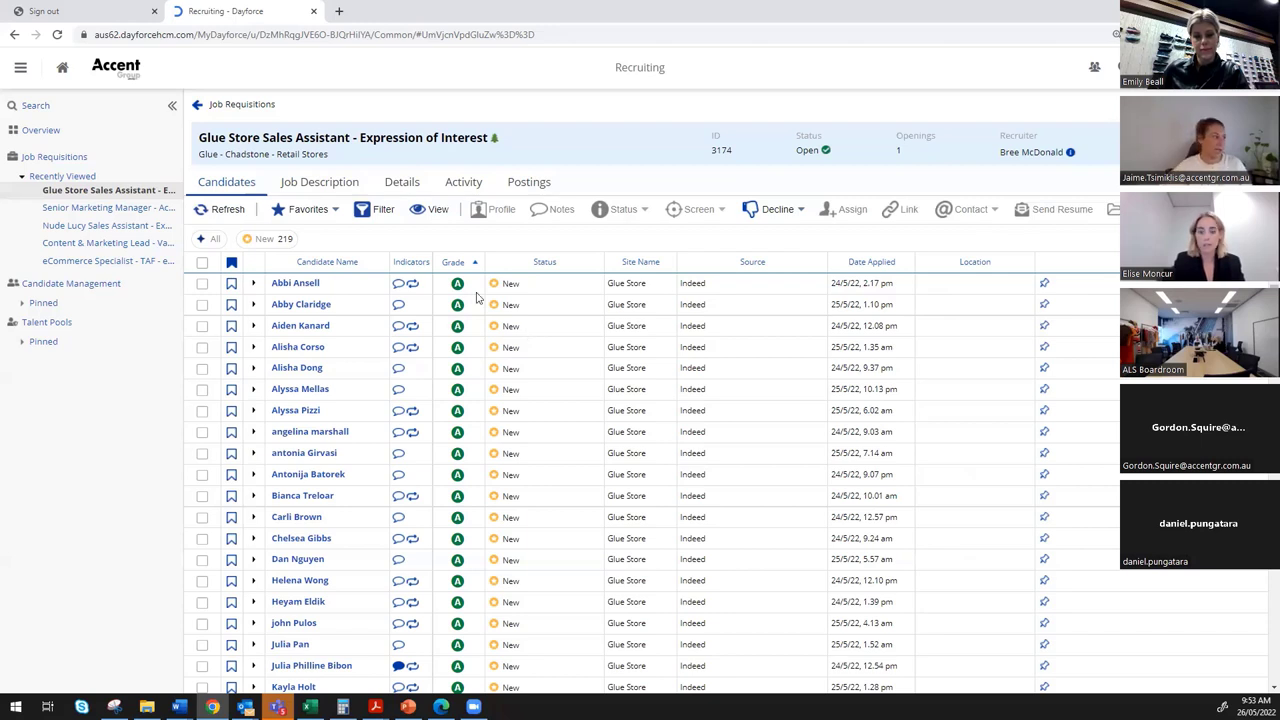
Step: Open the first A-graded candidate's application resume for requisition 3174
click(312, 286)
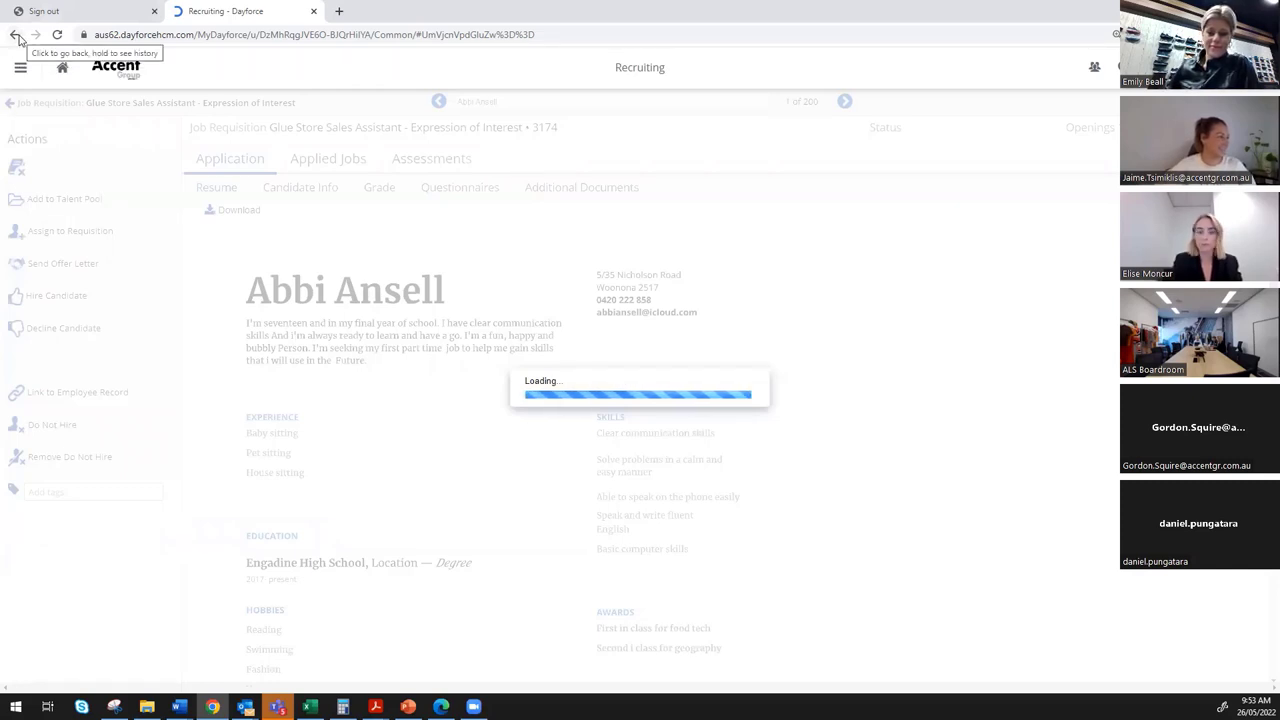
Step: Reopen the Glue Store Sales Assistant requisition from Recruiting's recent items and sort by grade
click(16, 35)
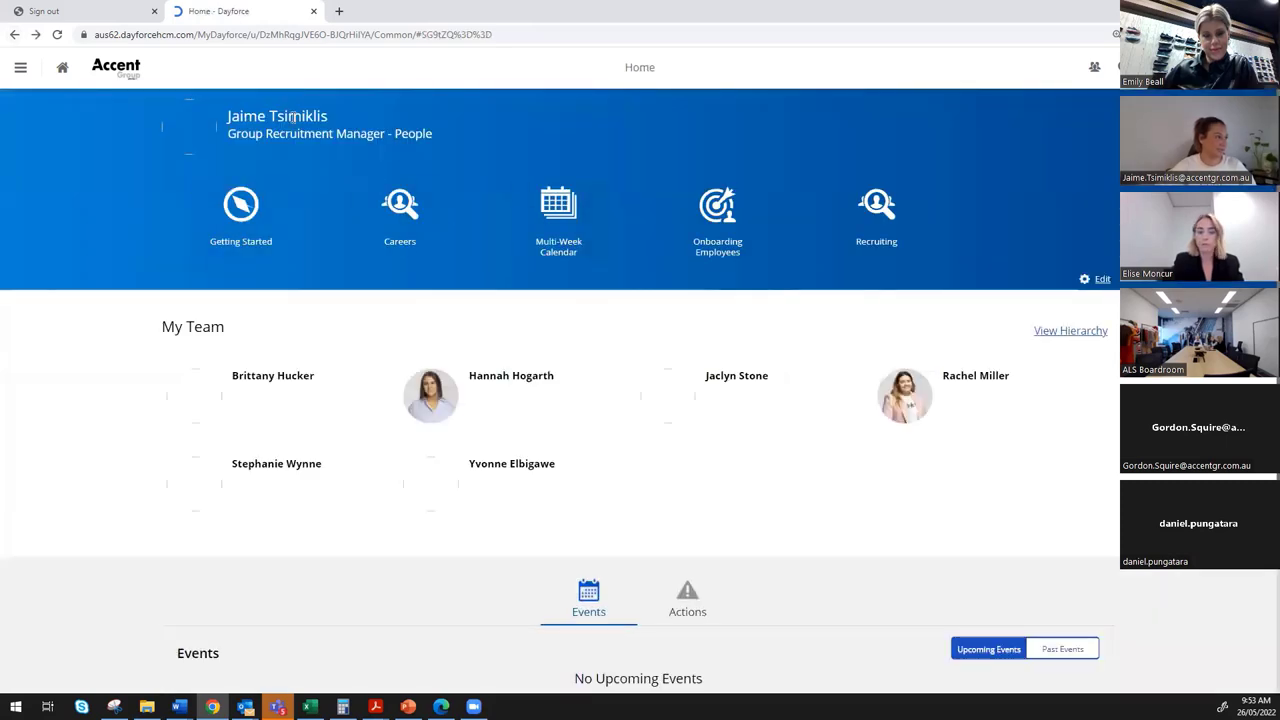
click(880, 244)
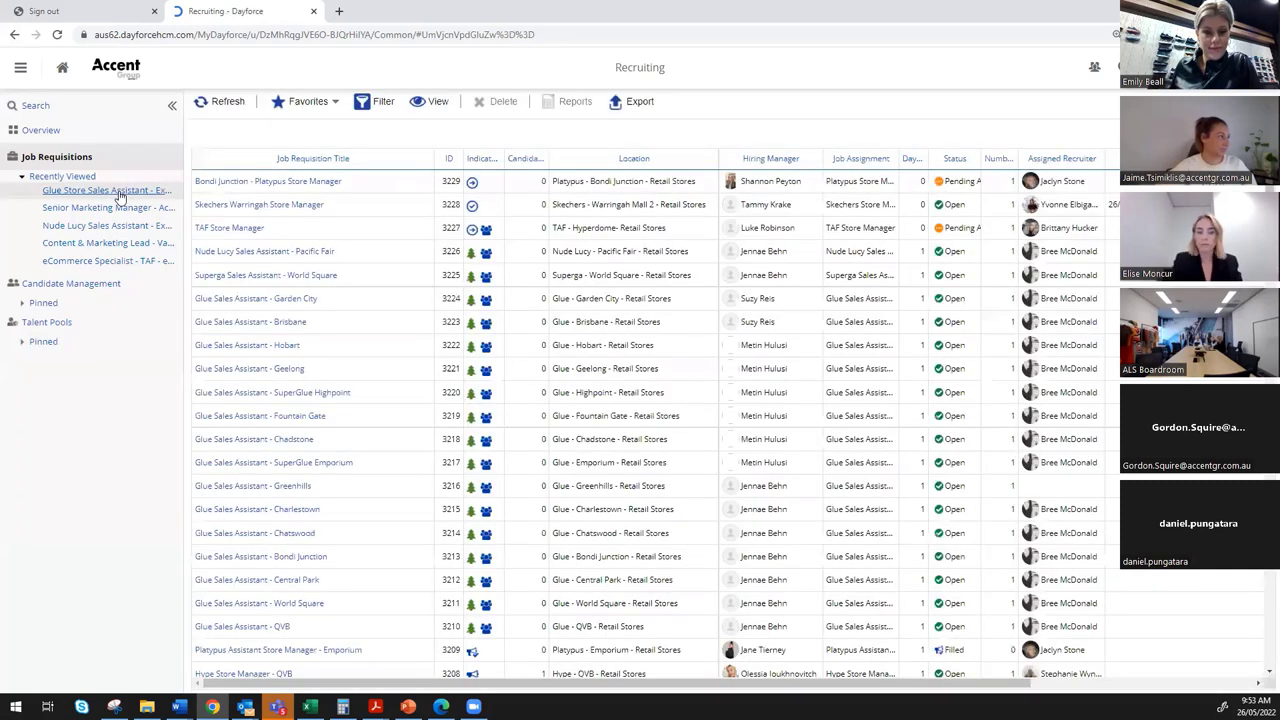
click(118, 193)
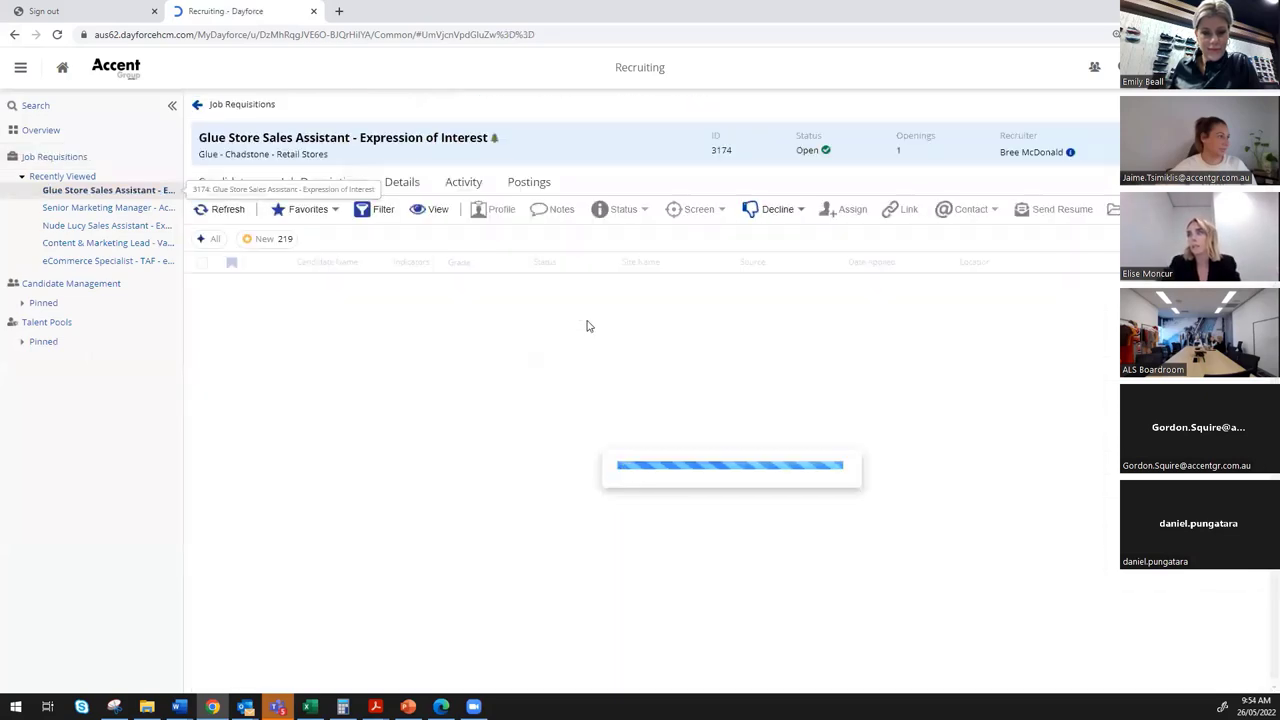
click(459, 262)
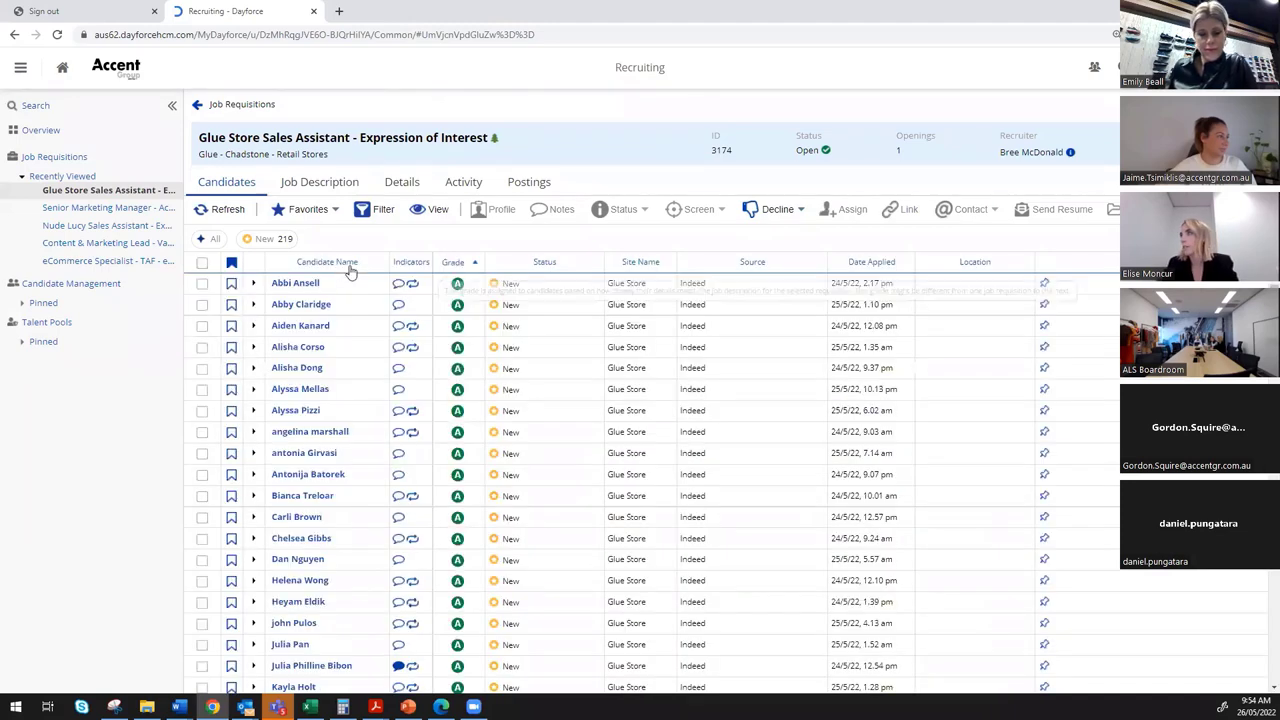
Step: Open the top candidate's resume, skim it, and view their Candidate Info details
click(305, 286)
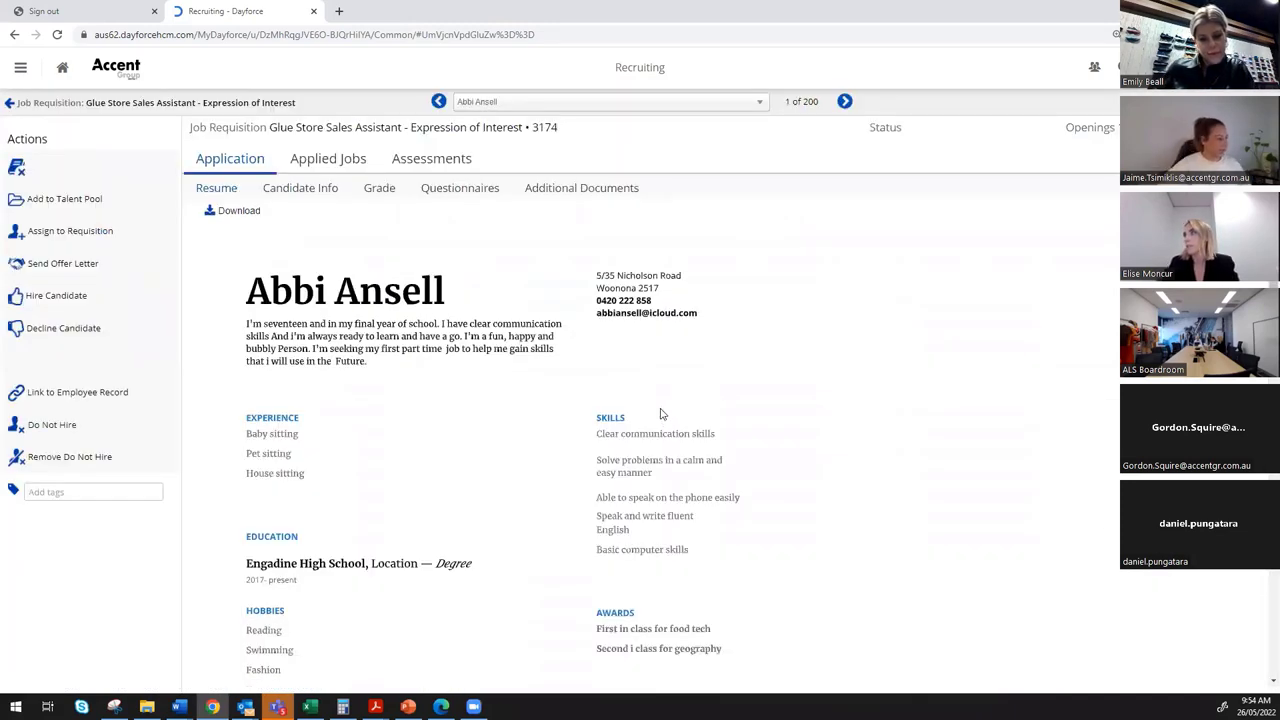
scroll(660, 417, down, 1)
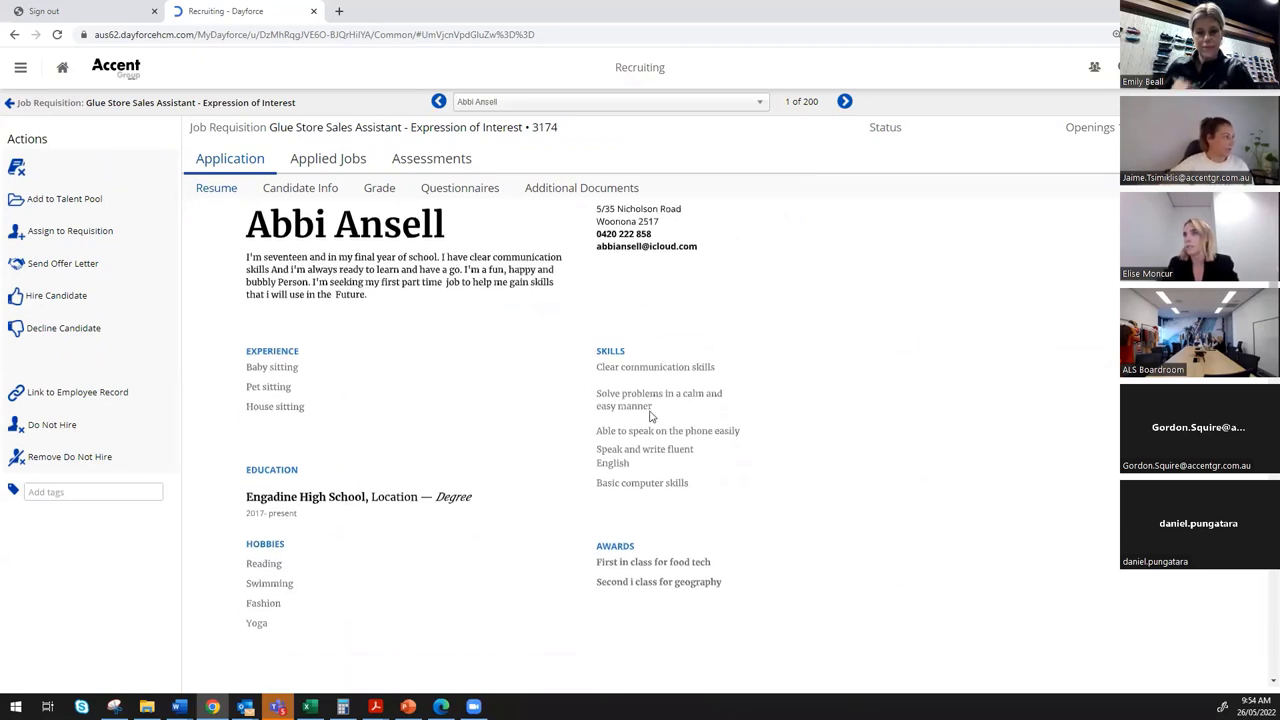
scroll(652, 416, up, 1)
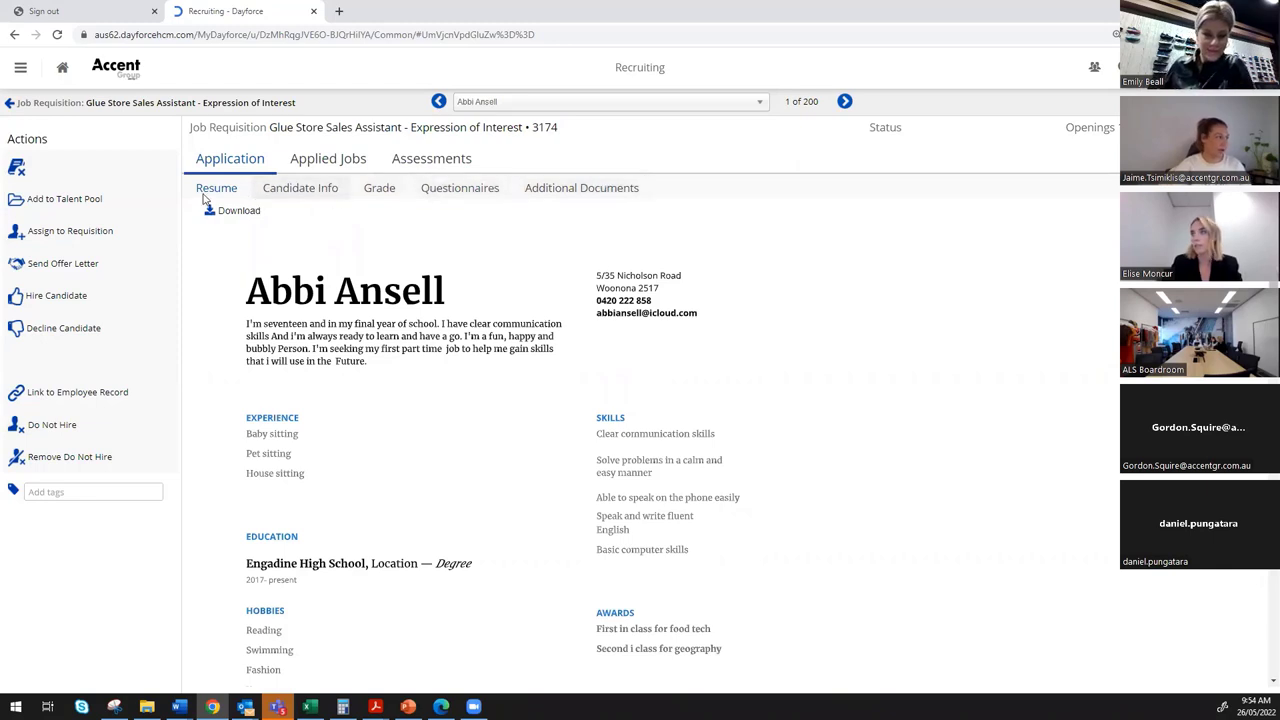
click(331, 193)
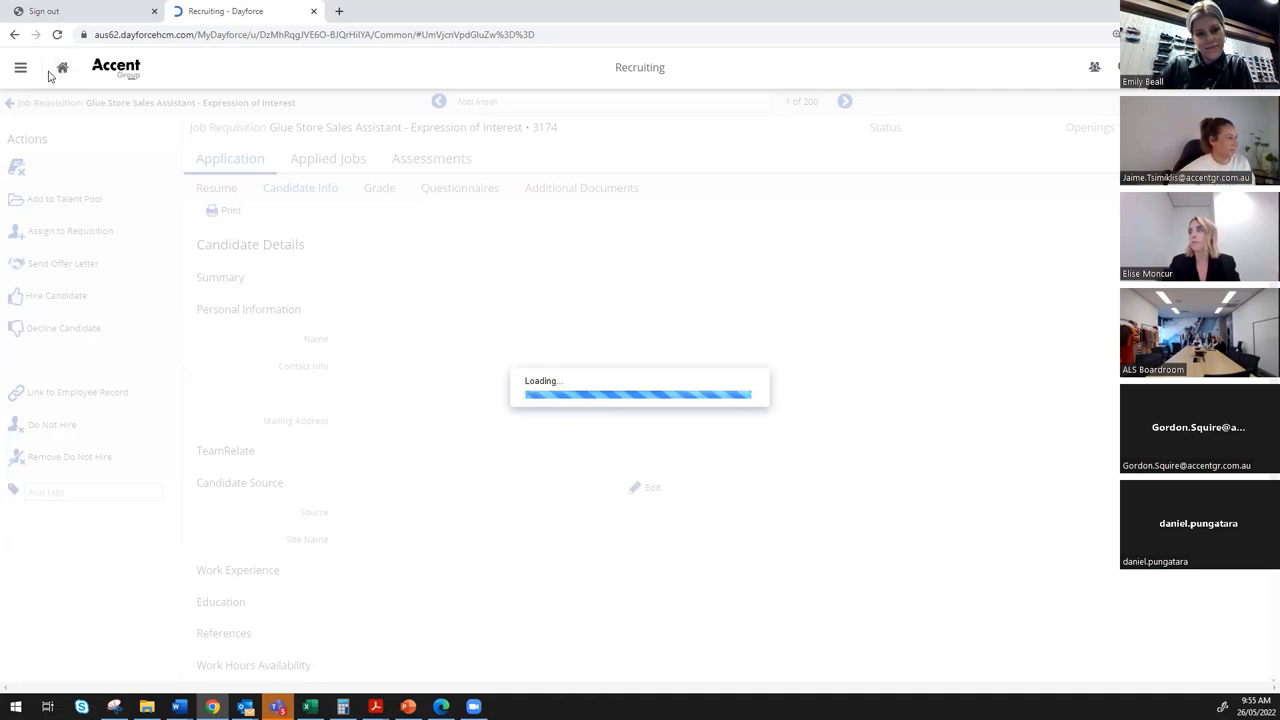
click(64, 72)
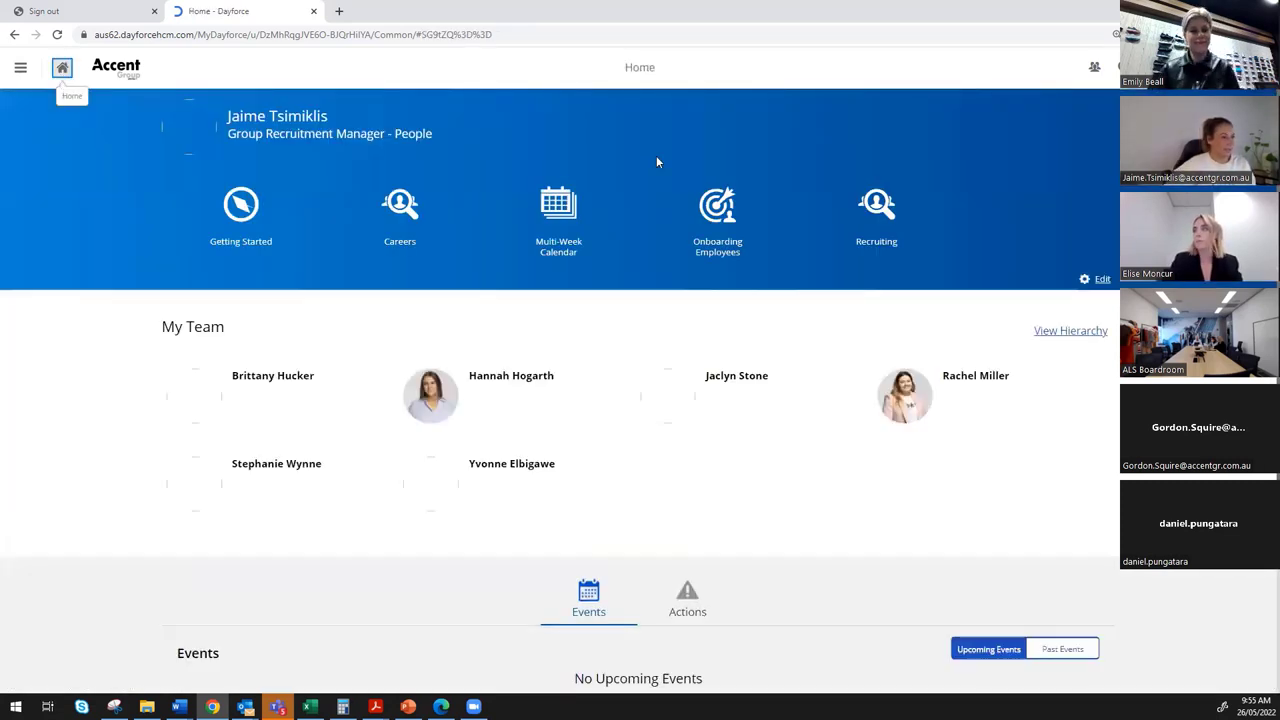
click(884, 234)
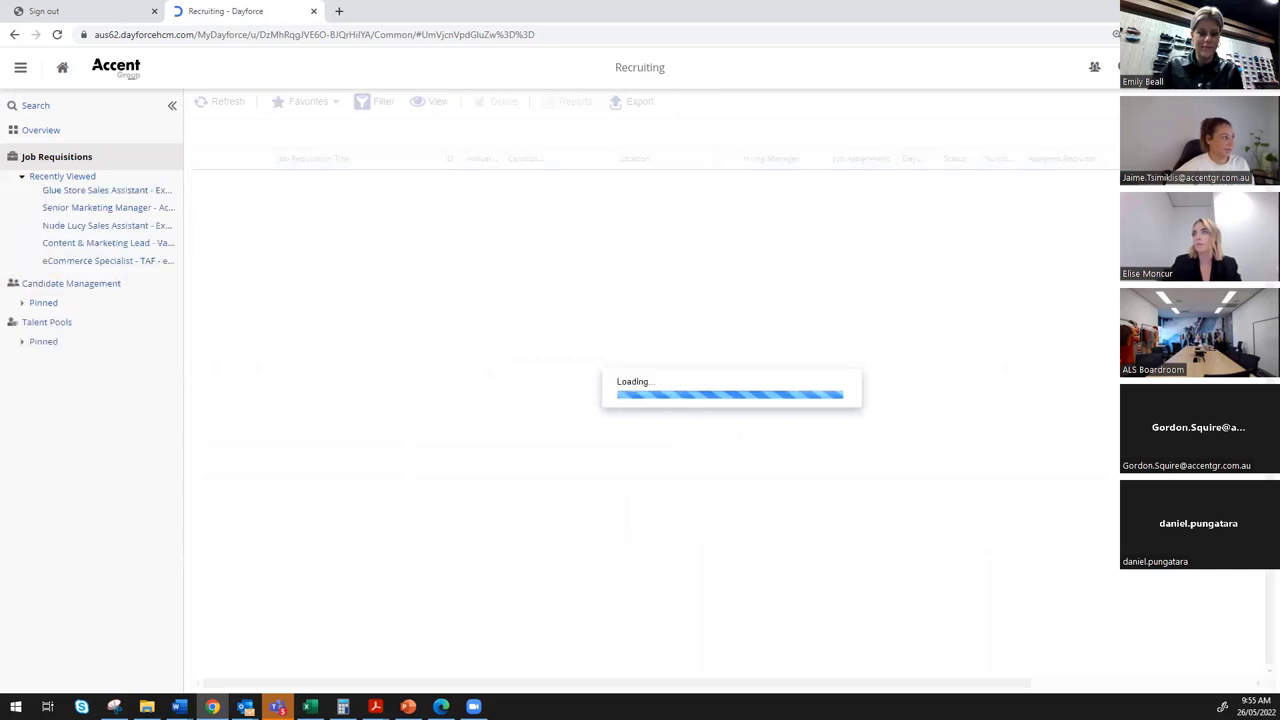
click(83, 192)
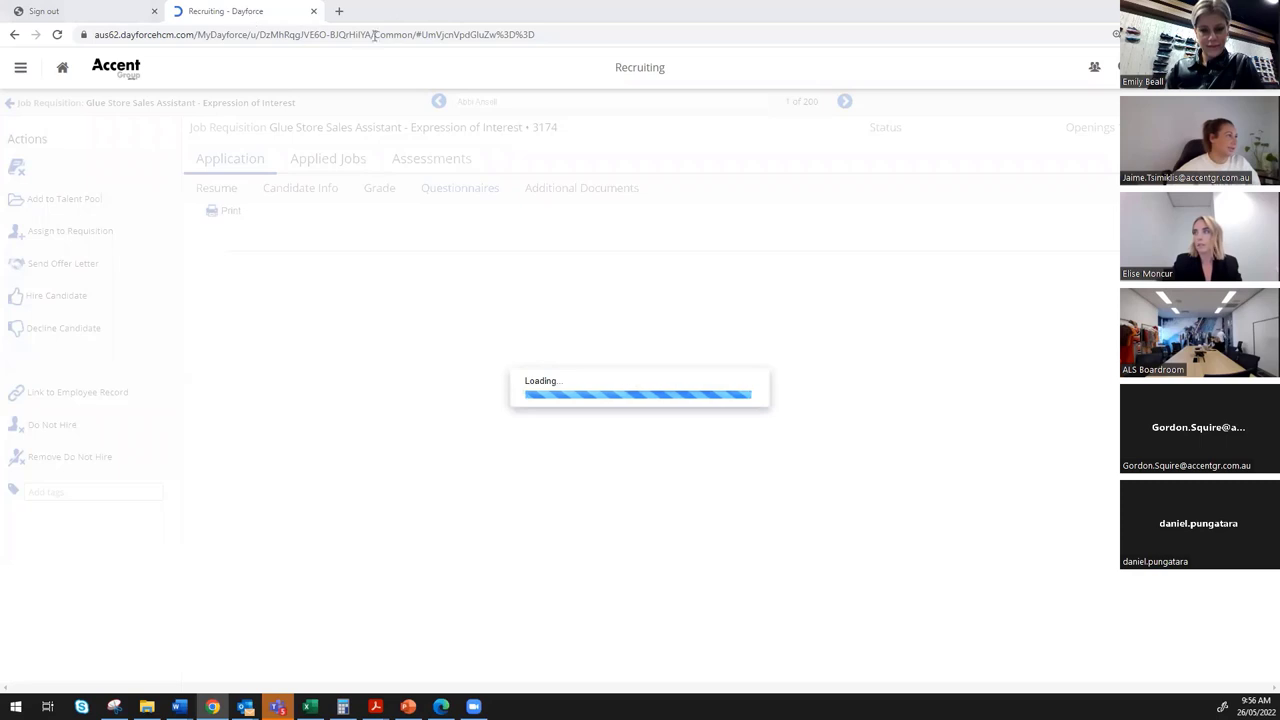
Step: Close the stuck Recruiting - Dayforce tab, confirming Leave, and relaunch via the Dayforce Login bookmark
click(340, 12)
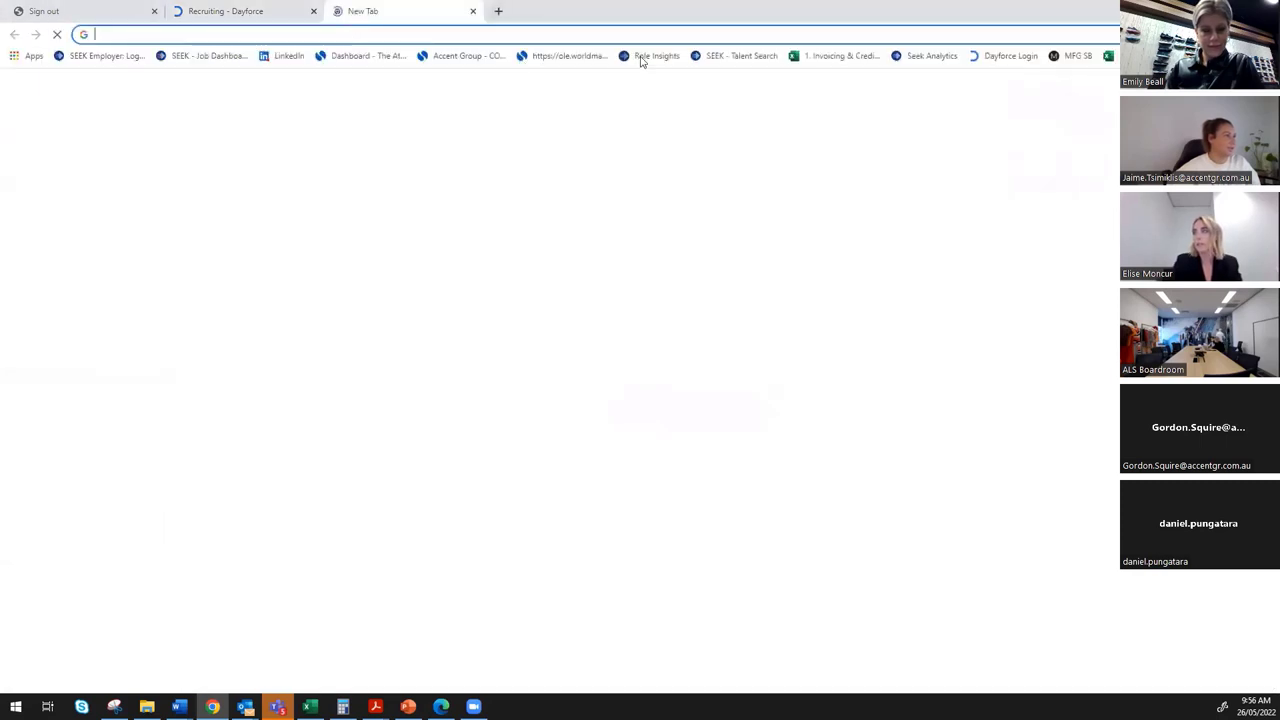
click(240, 12)
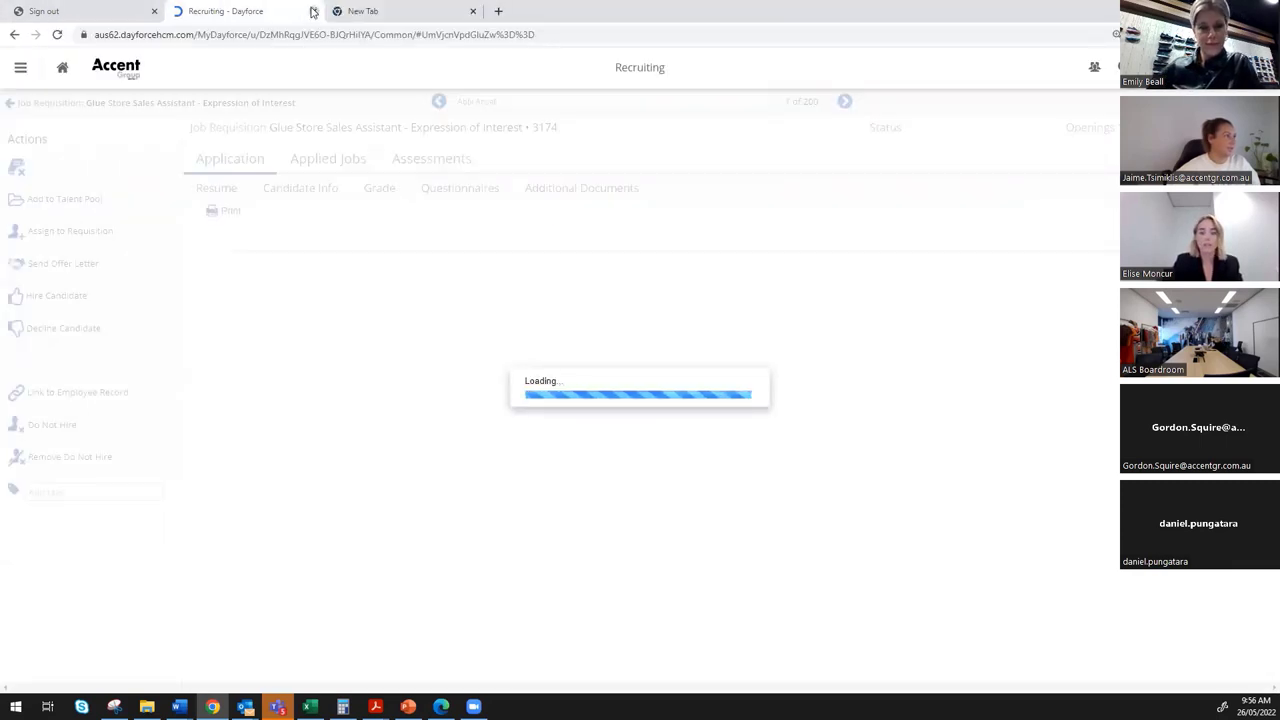
click(700, 110)
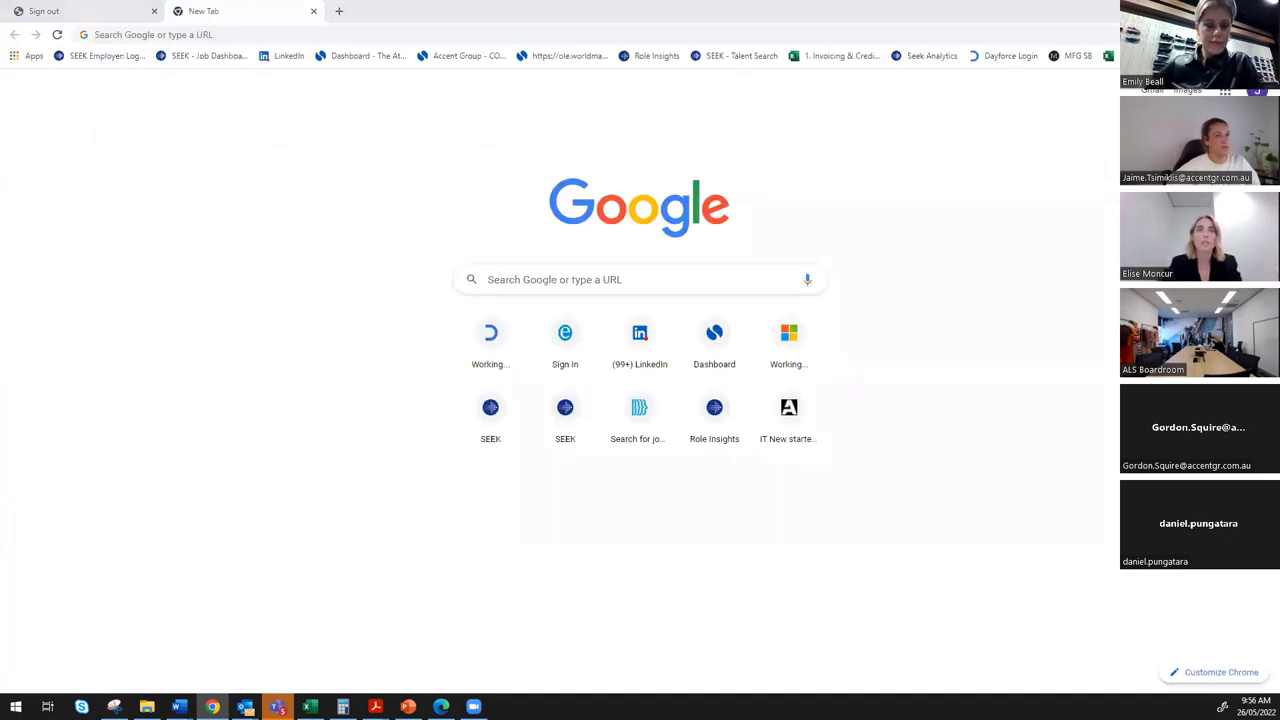
click(1008, 55)
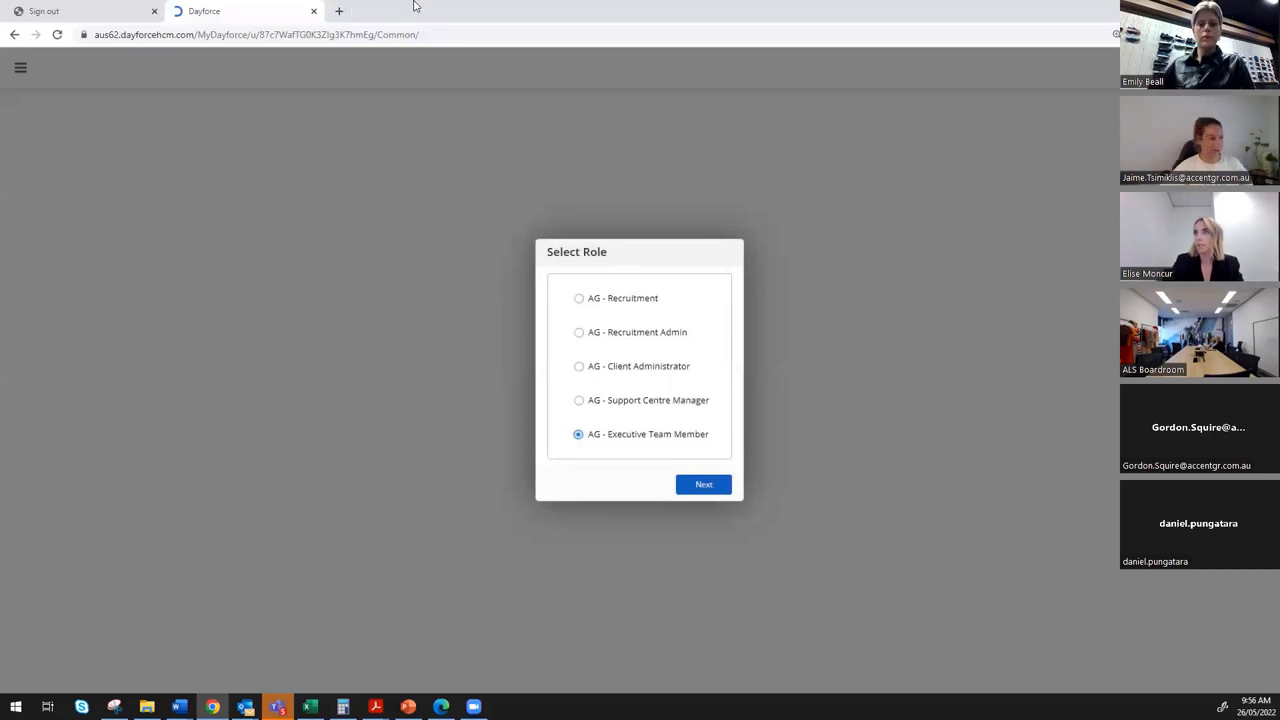
Step: Sign in as AG - Support Centre Manager and reopen the Glue Store Sales Assistant requisition
click(672, 402)
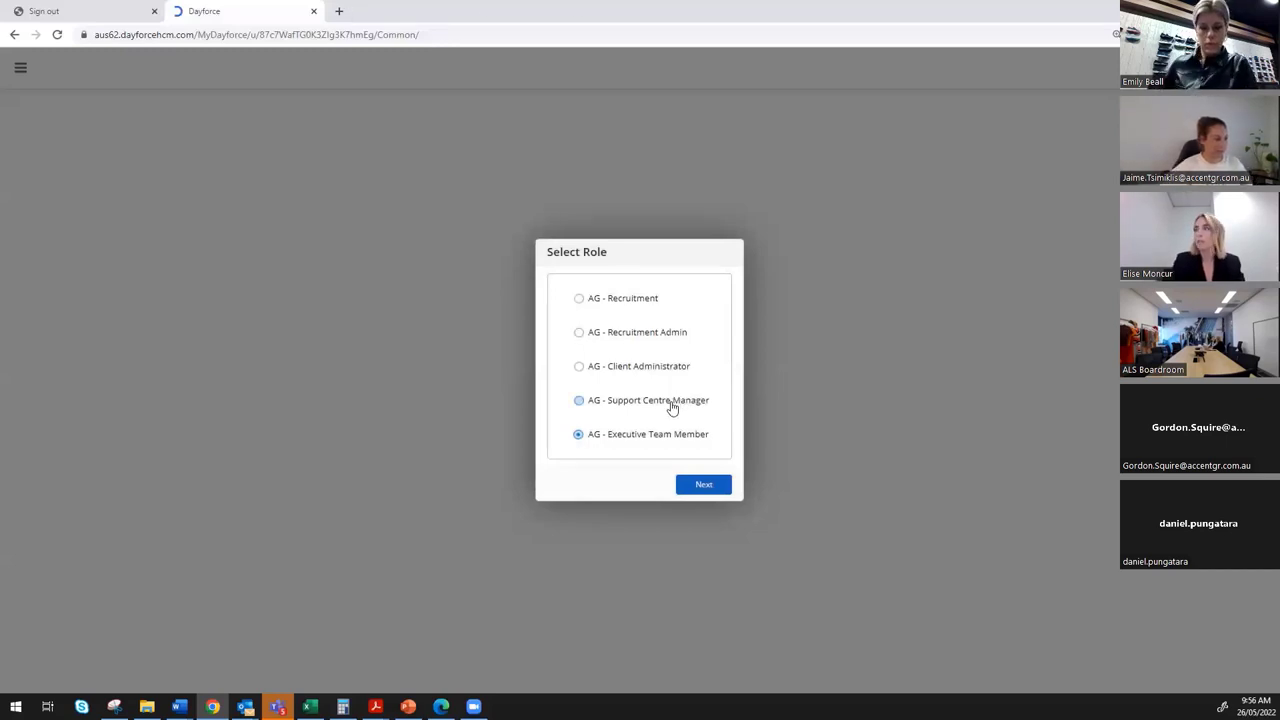
click(704, 485)
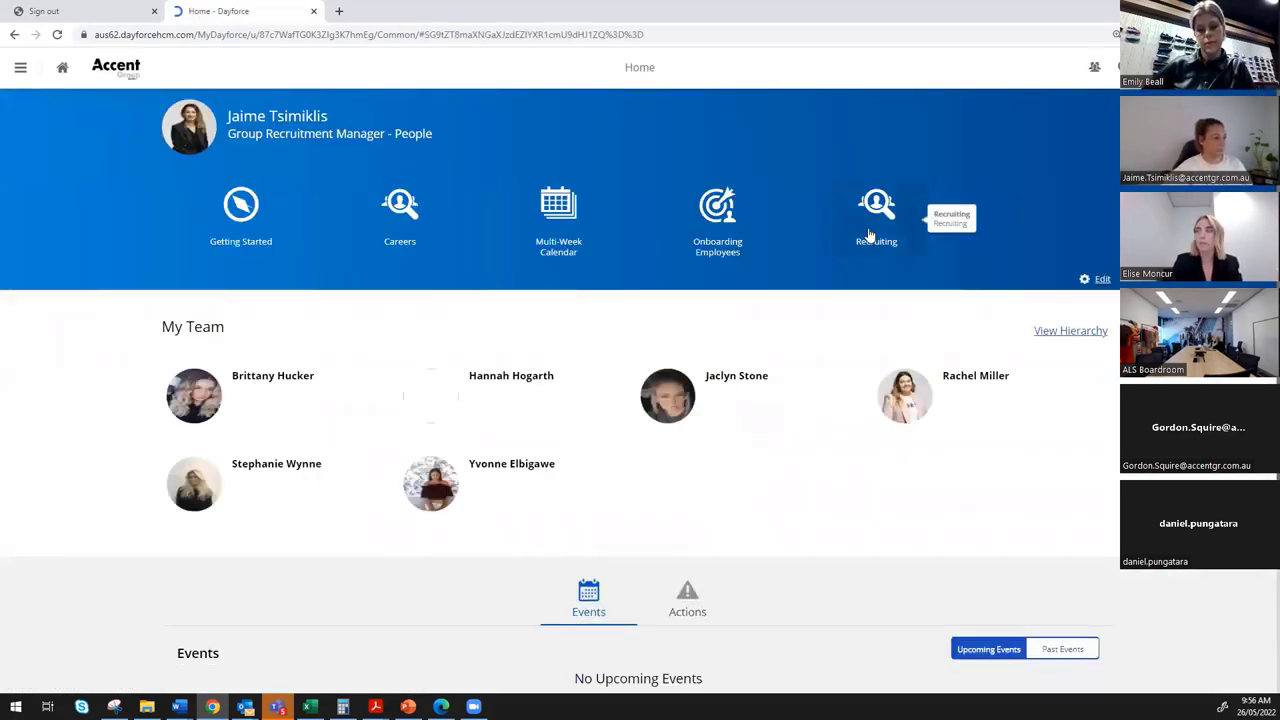
click(870, 234)
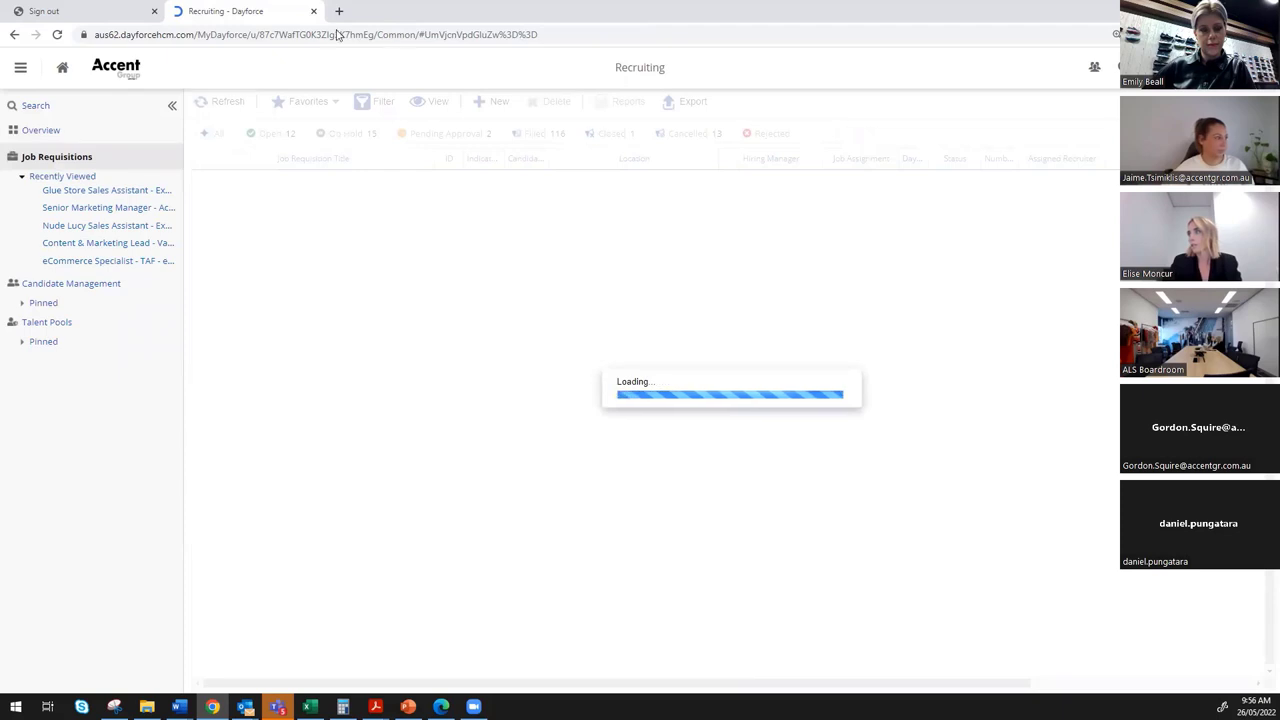
click(158, 191)
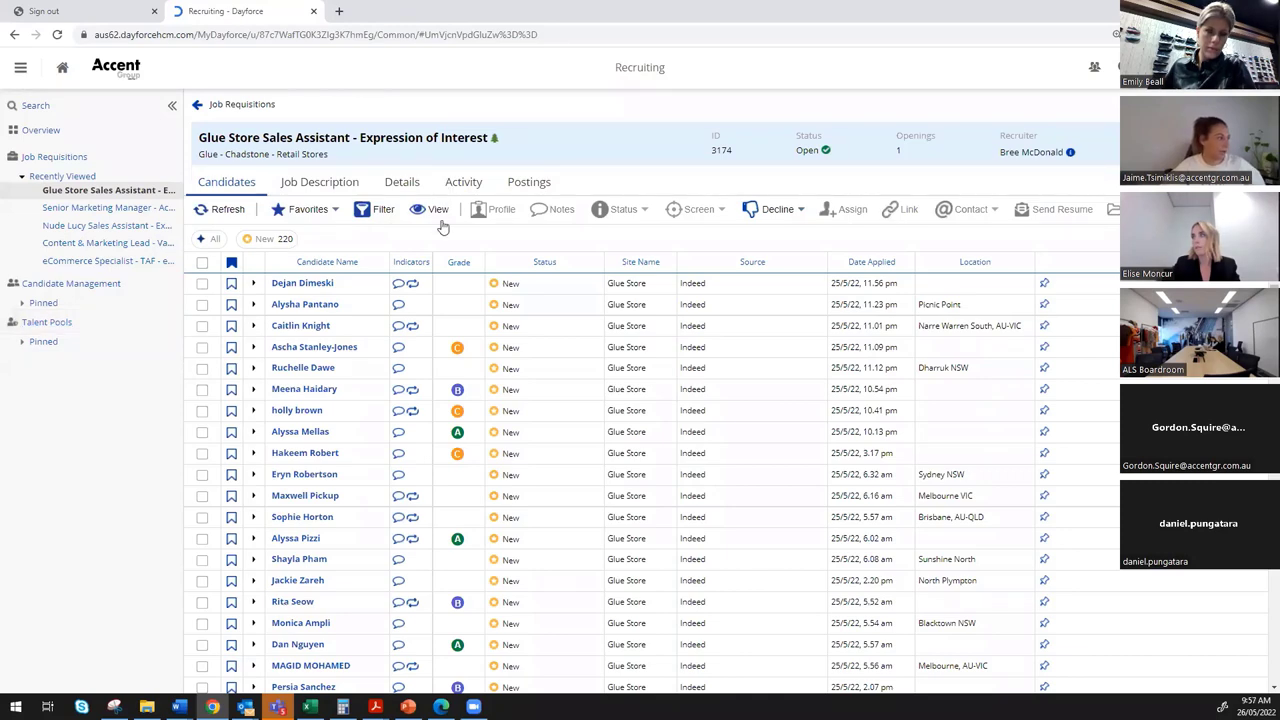
Step: Sort candidates by Grade and open a grade-A applicant's resume
click(474, 260)
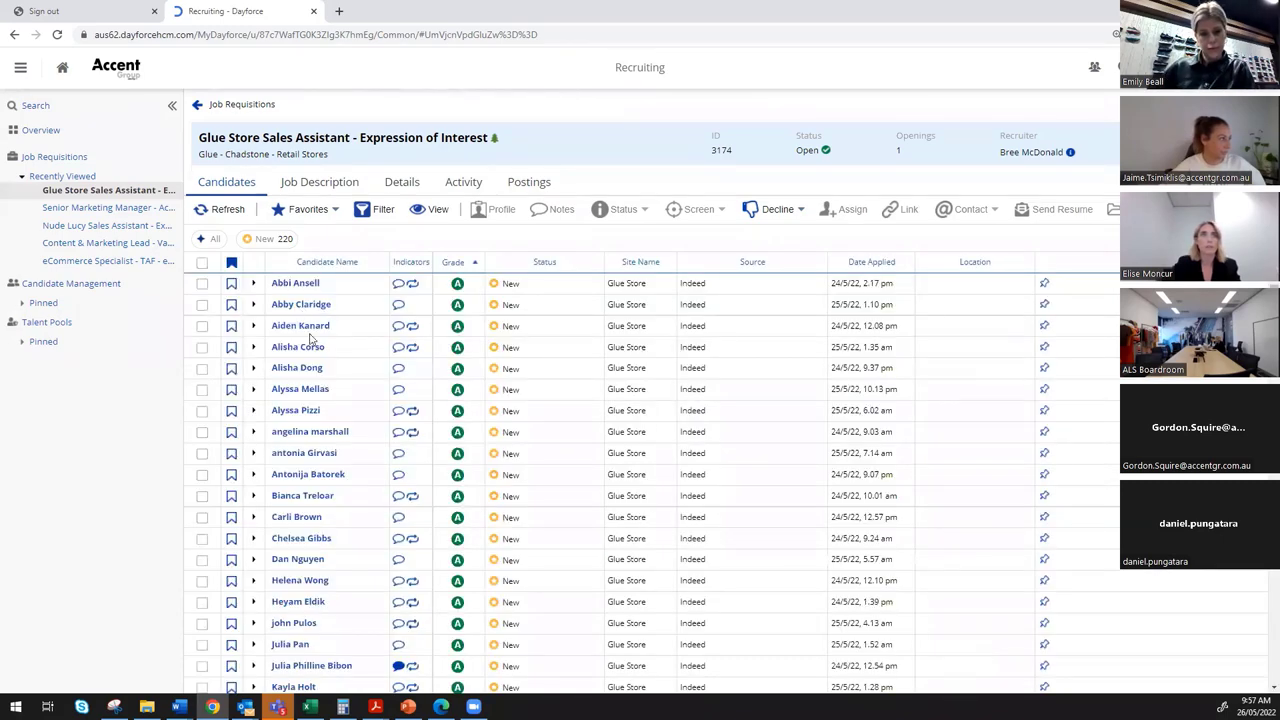
click(300, 304)
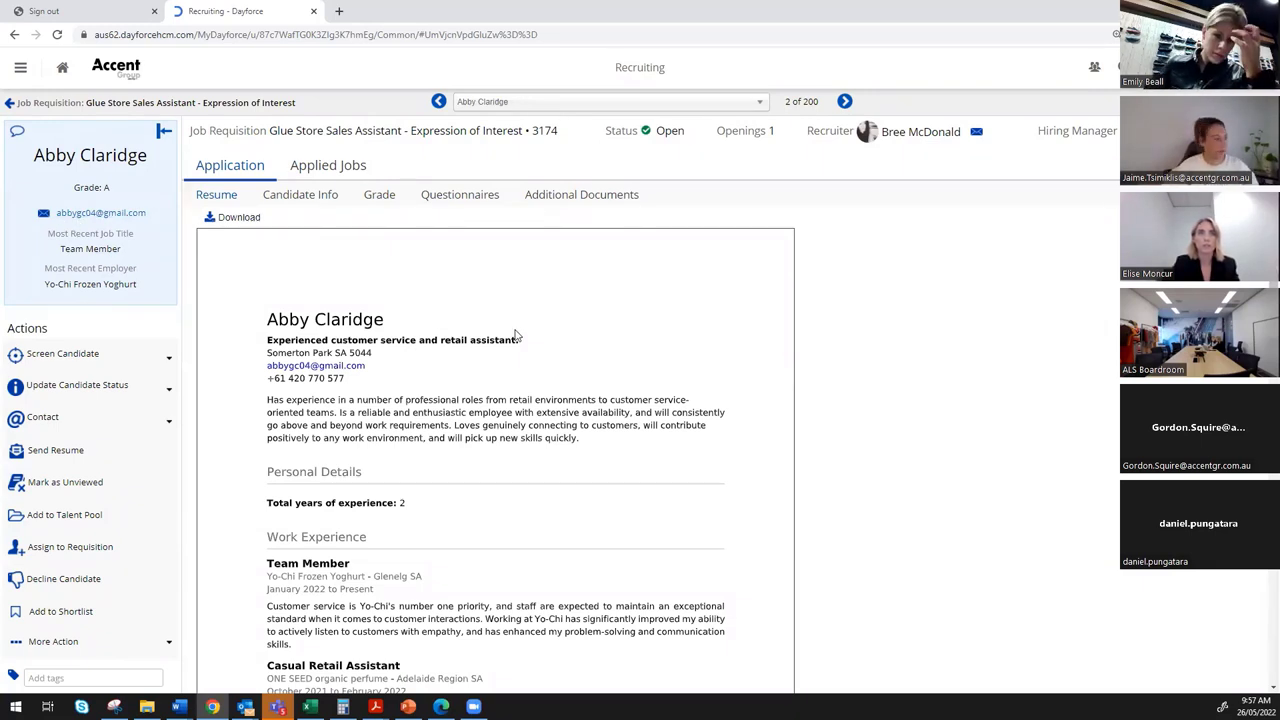
scroll(517, 337, down, 1)
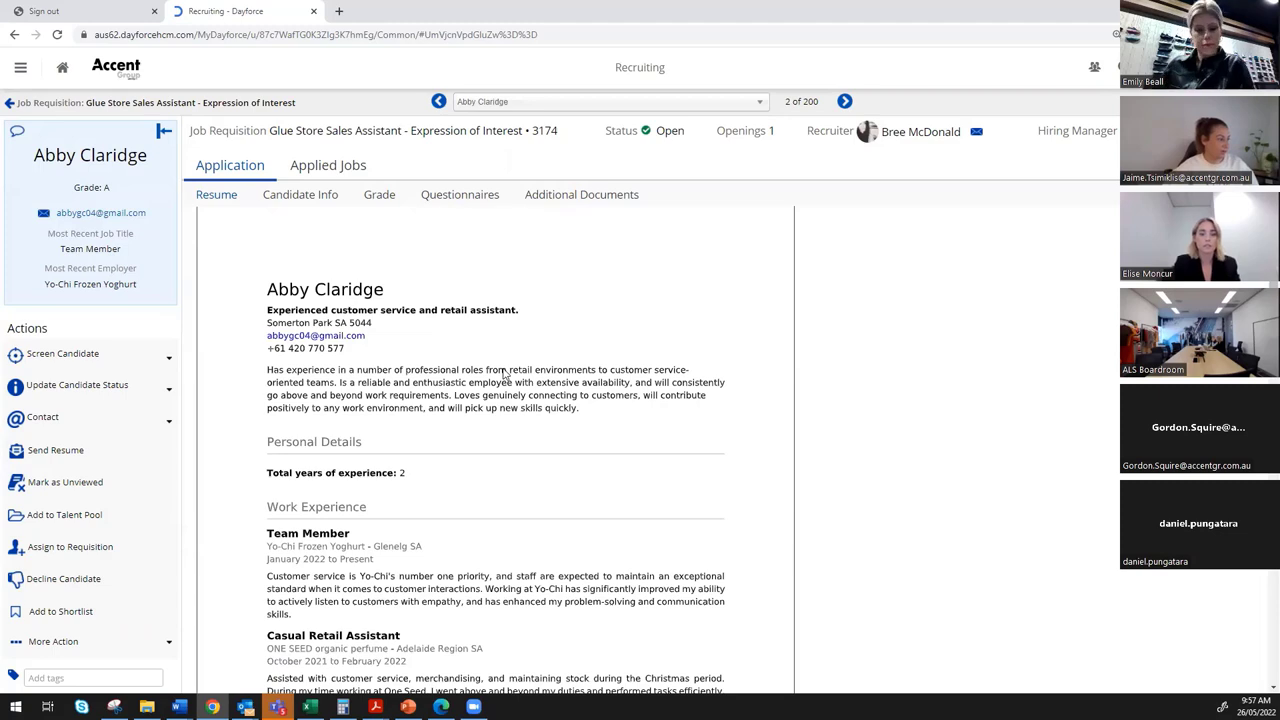
scroll(505, 374, down, 1)
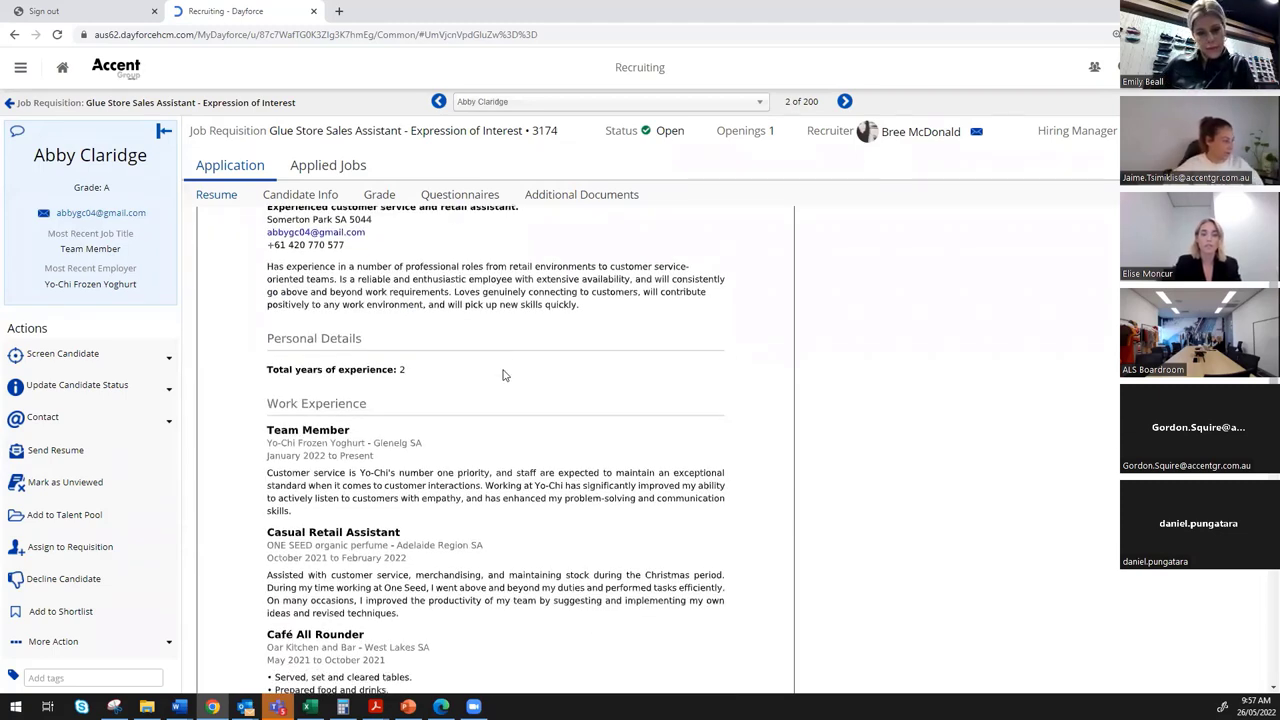
scroll(505, 374, down, 1)
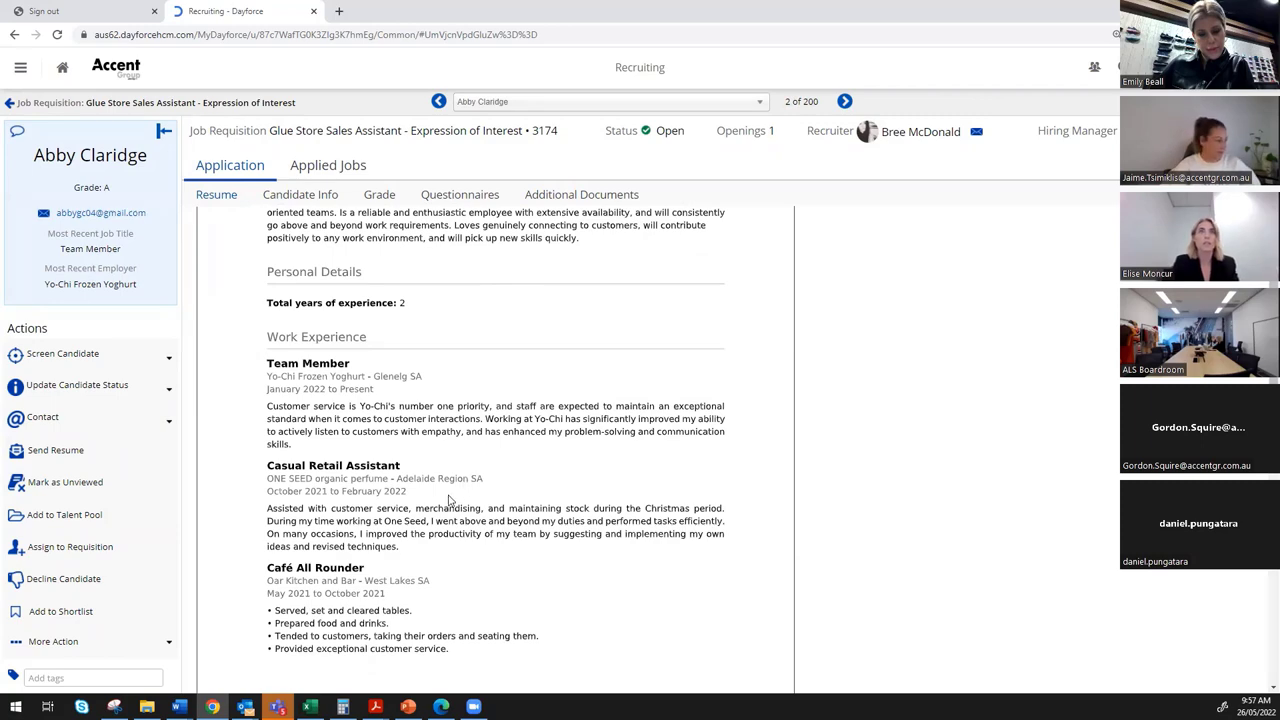
scroll(450, 508, down, 1)
scroll(435, 497, up, 3)
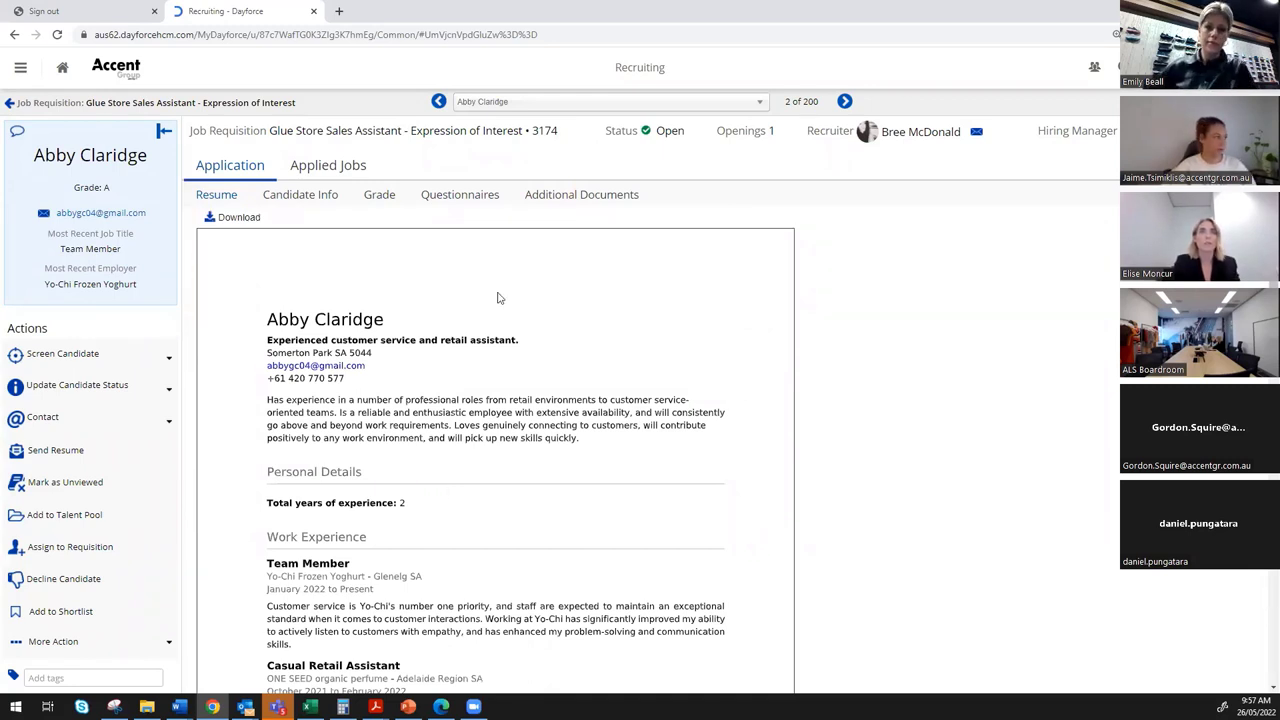
Step: Read through the candidate's answers on the Questionnaires tab
click(460, 201)
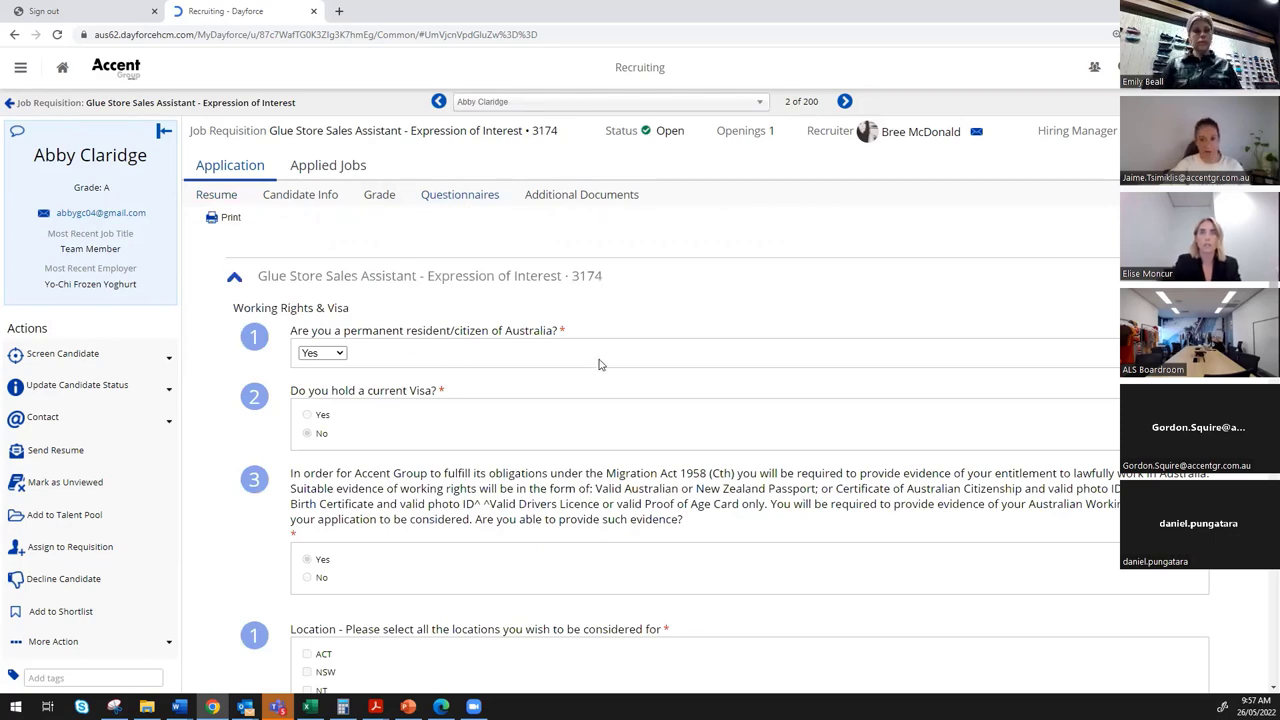
scroll(598, 416, down, 2)
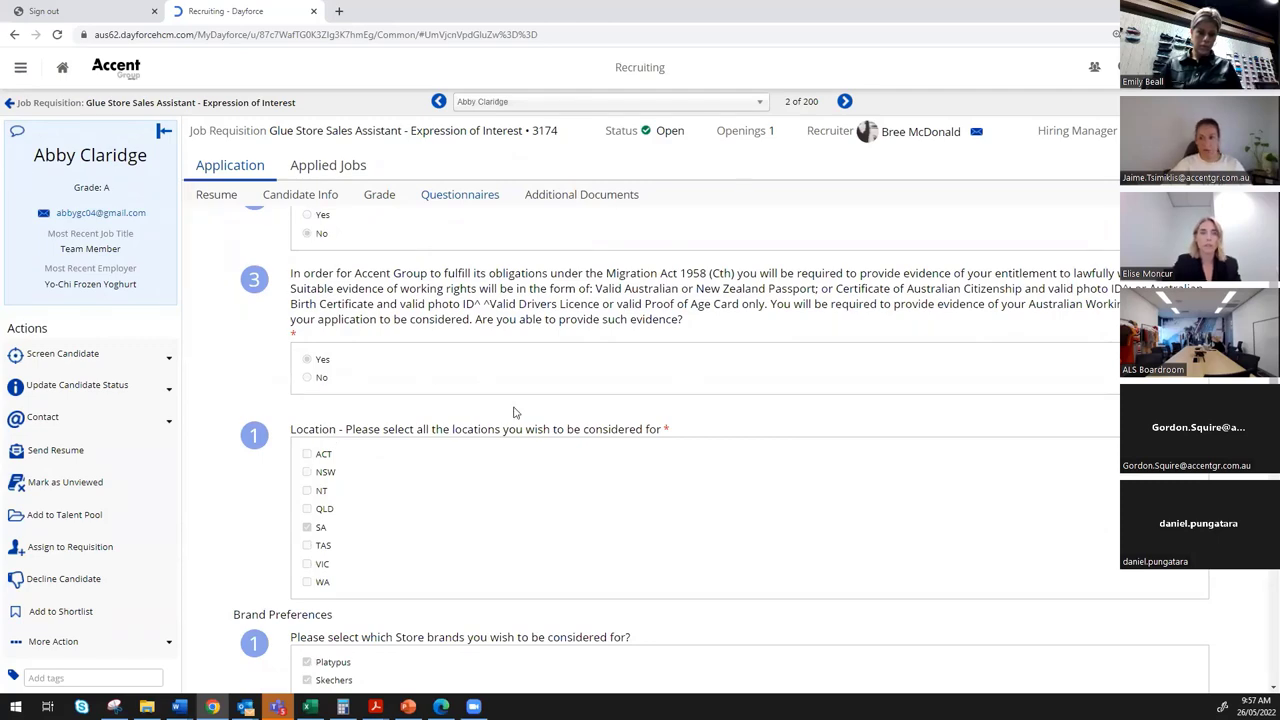
scroll(383, 315, down, 1)
scroll(383, 315, down, 1)
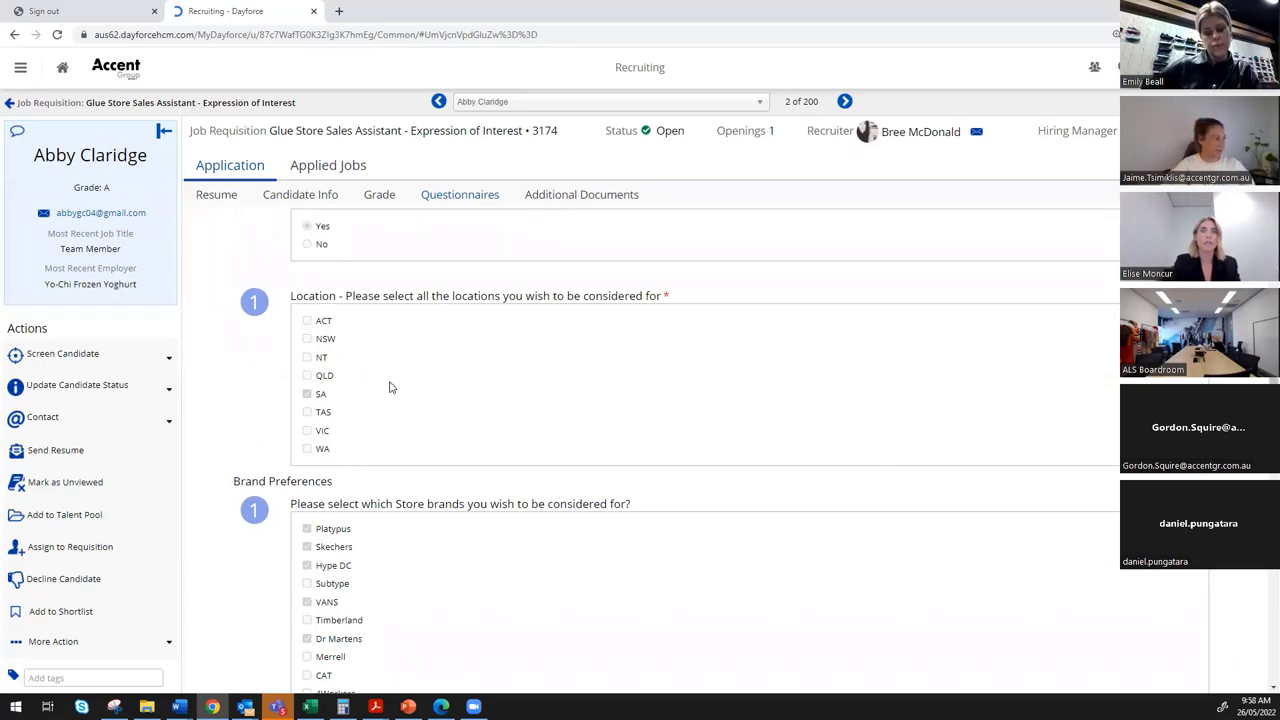
scroll(392, 389, down, 1)
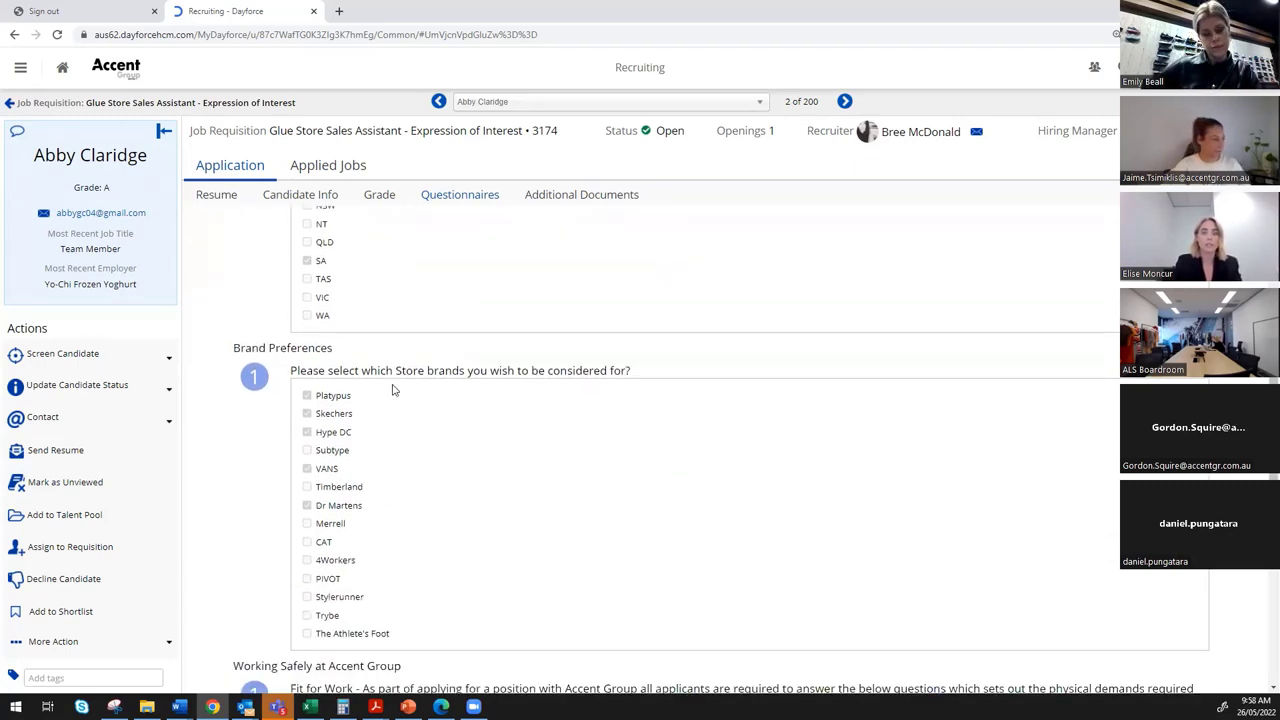
scroll(400, 396, down, 1)
scroll(405, 401, down, 2)
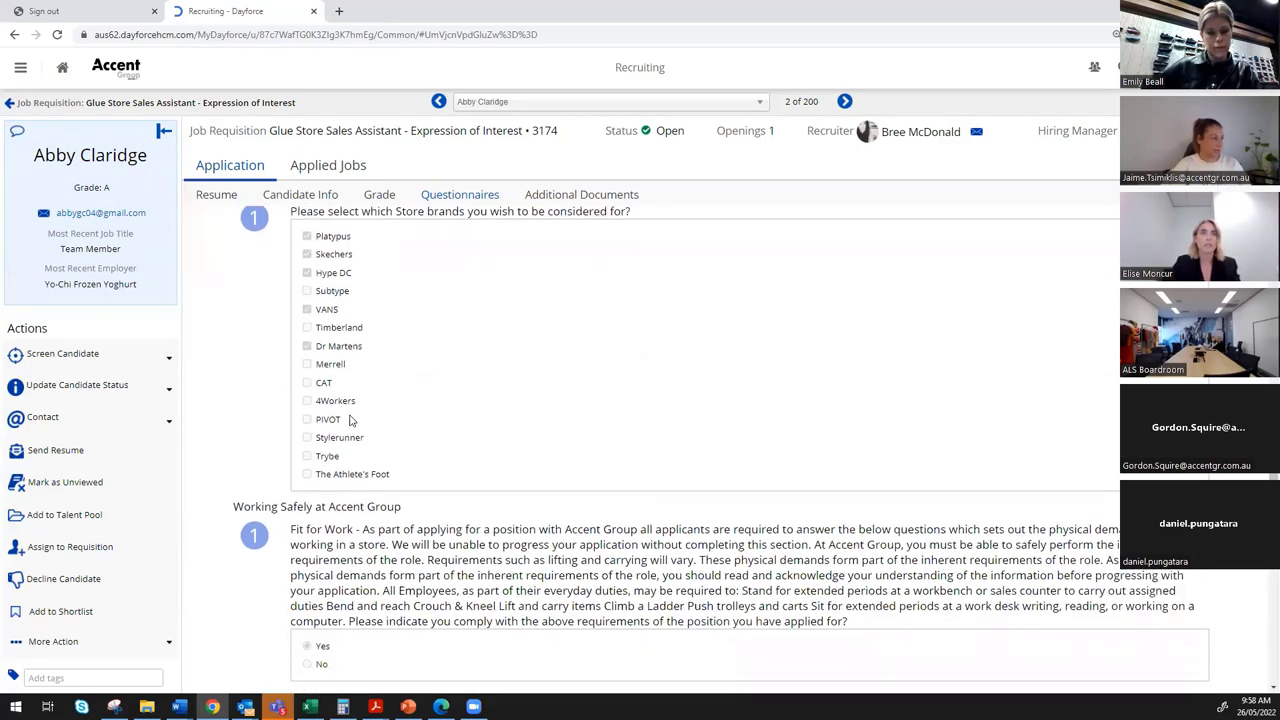
scroll(785, 312, down, 2)
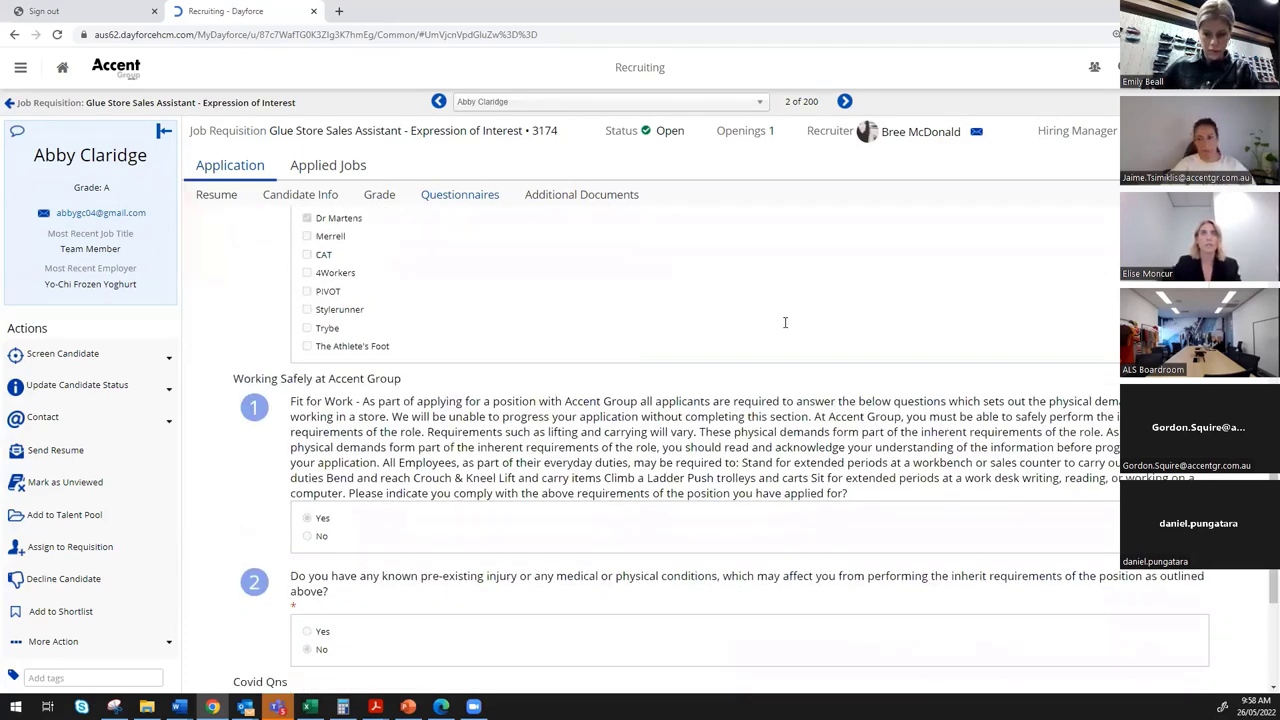
scroll(785, 322, down, 2)
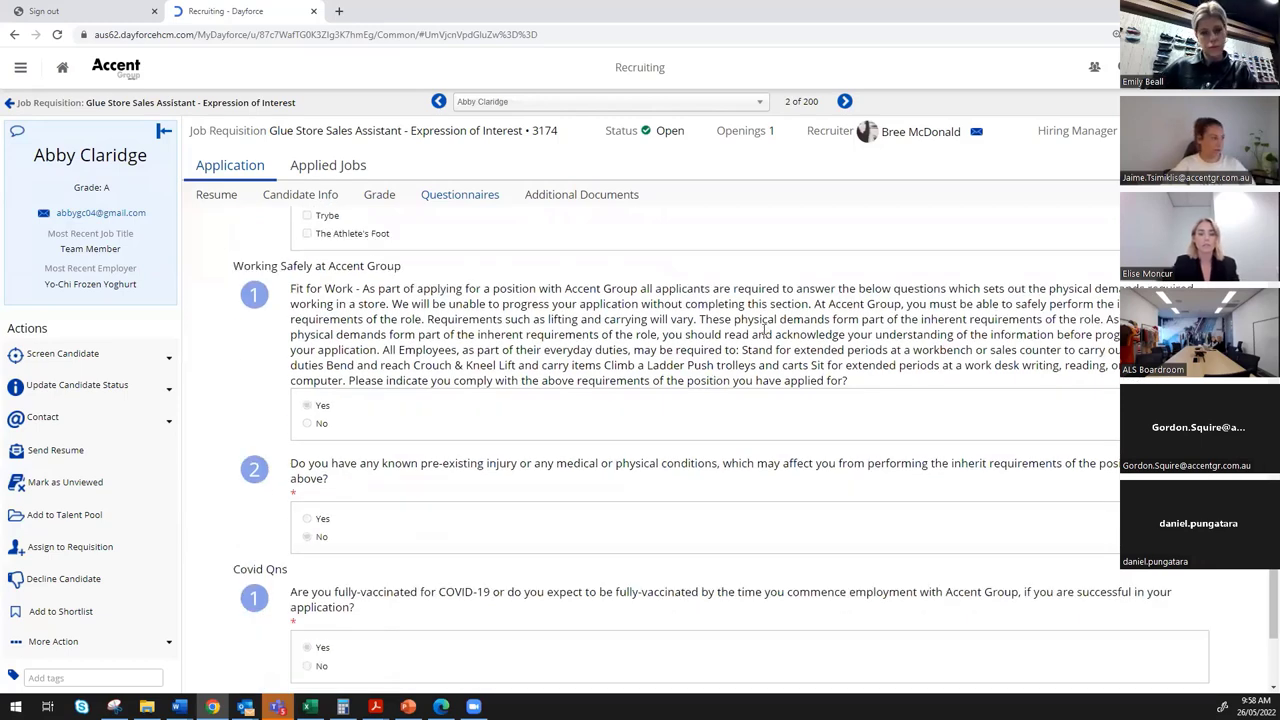
scroll(765, 330, down, 2)
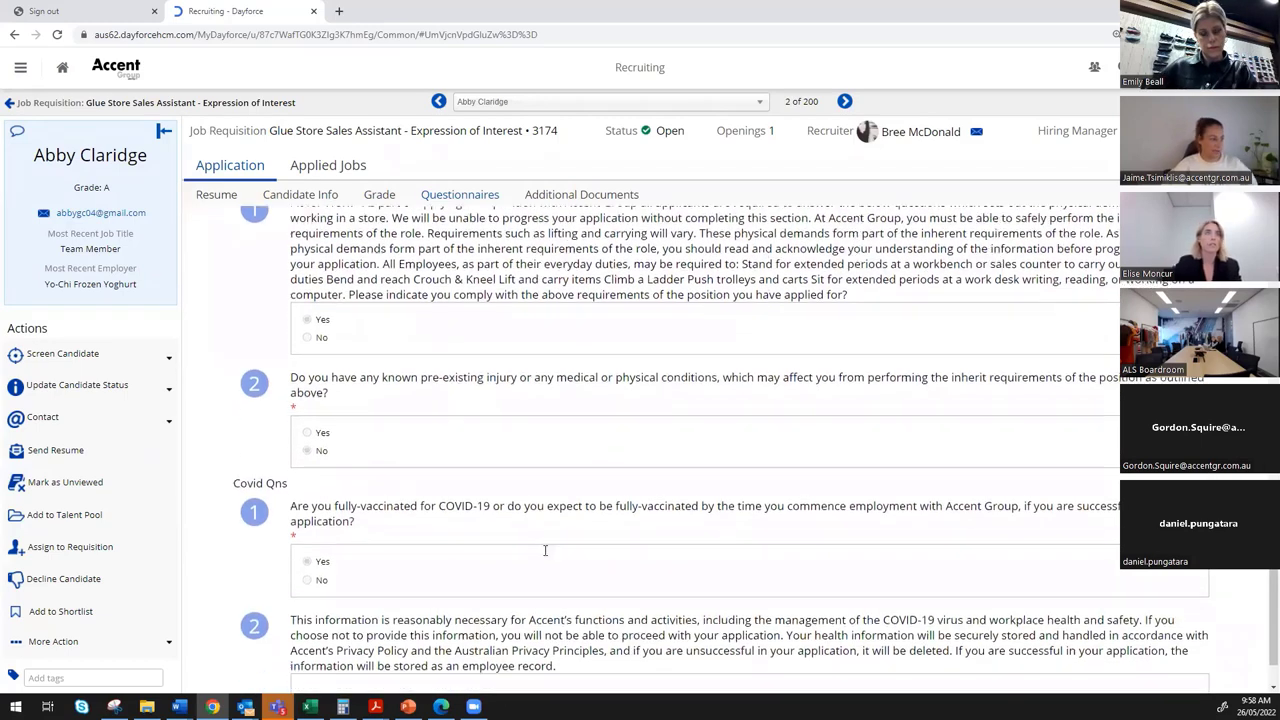
scroll(470, 478, down, 1)
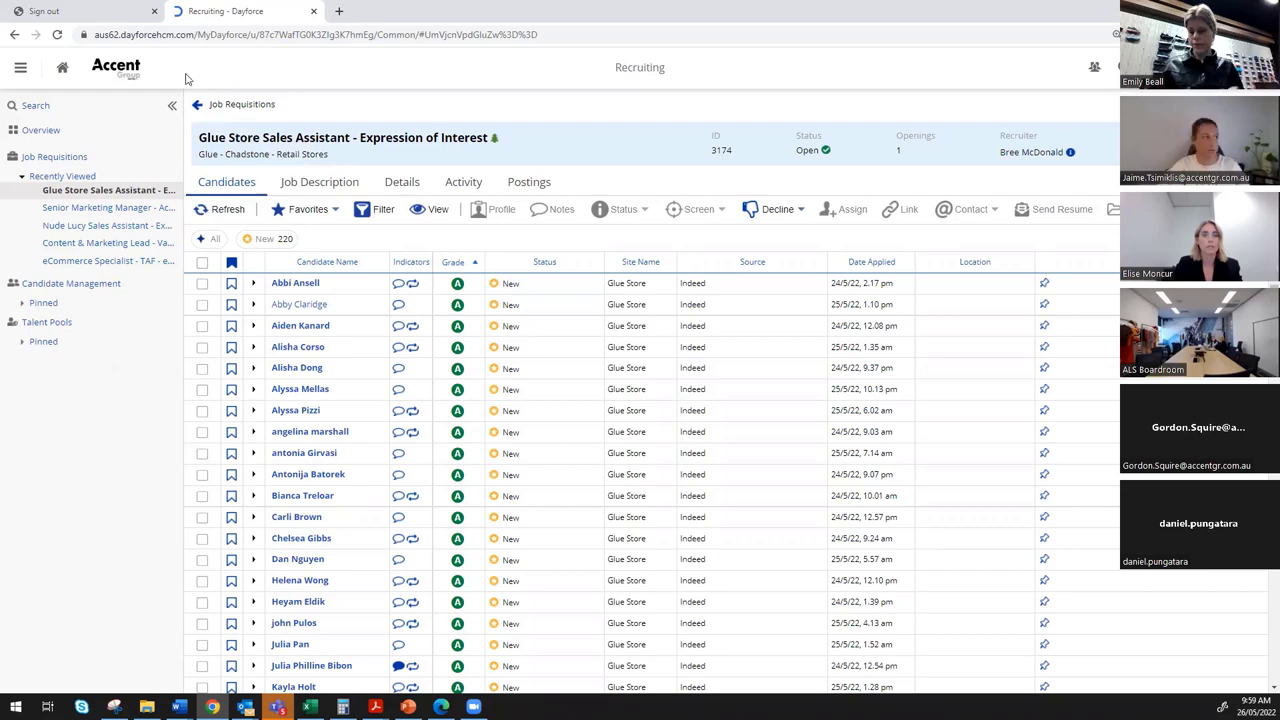
Step: Reopen requisition 3174 from the Dayforce job requisitions list
click(92, 156)
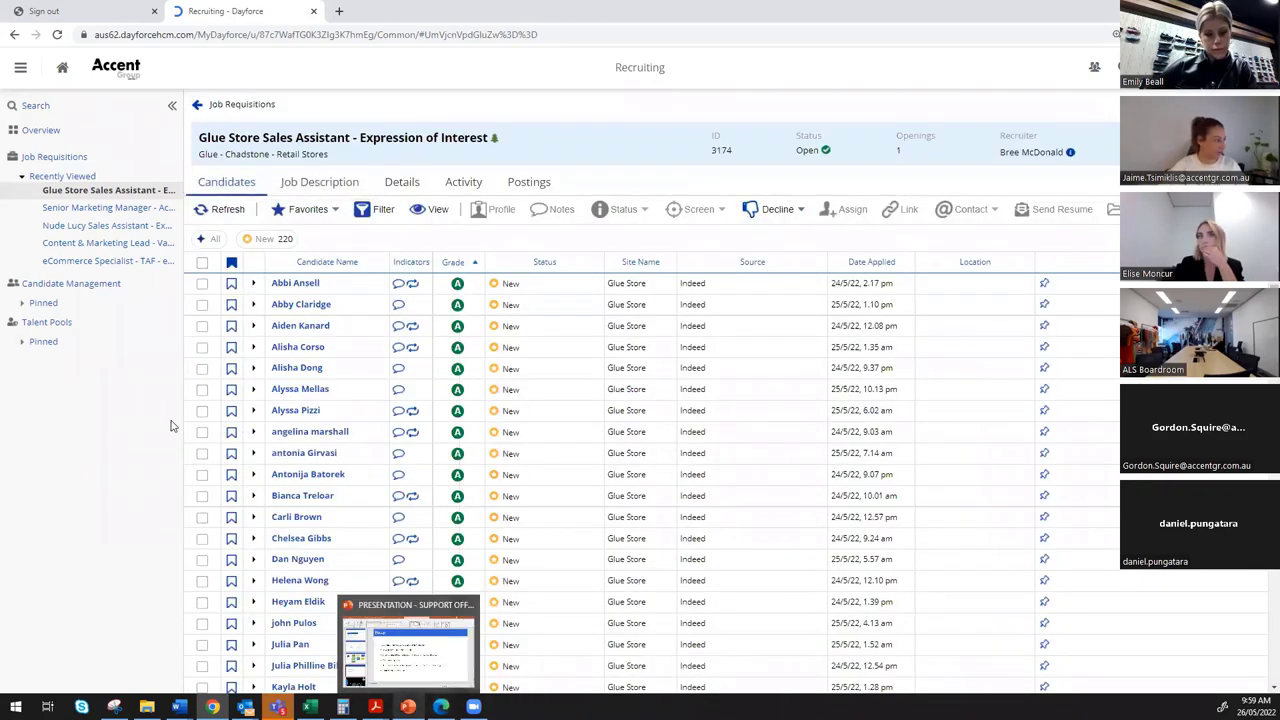
Step: In PowerPoint, show slides 19 and 20 (Termination / Resignations, Employment Change Form), then return to Dayforce
key(alt+Tab)
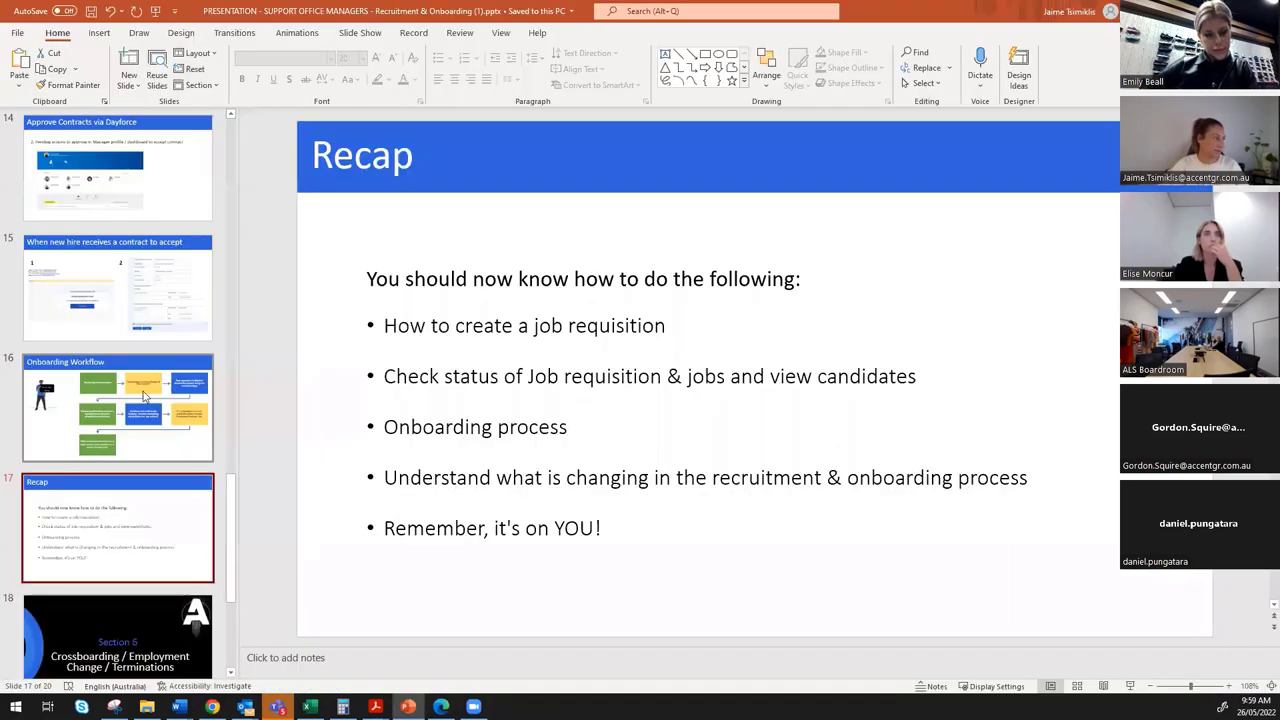
scroll(140, 461, down, 3)
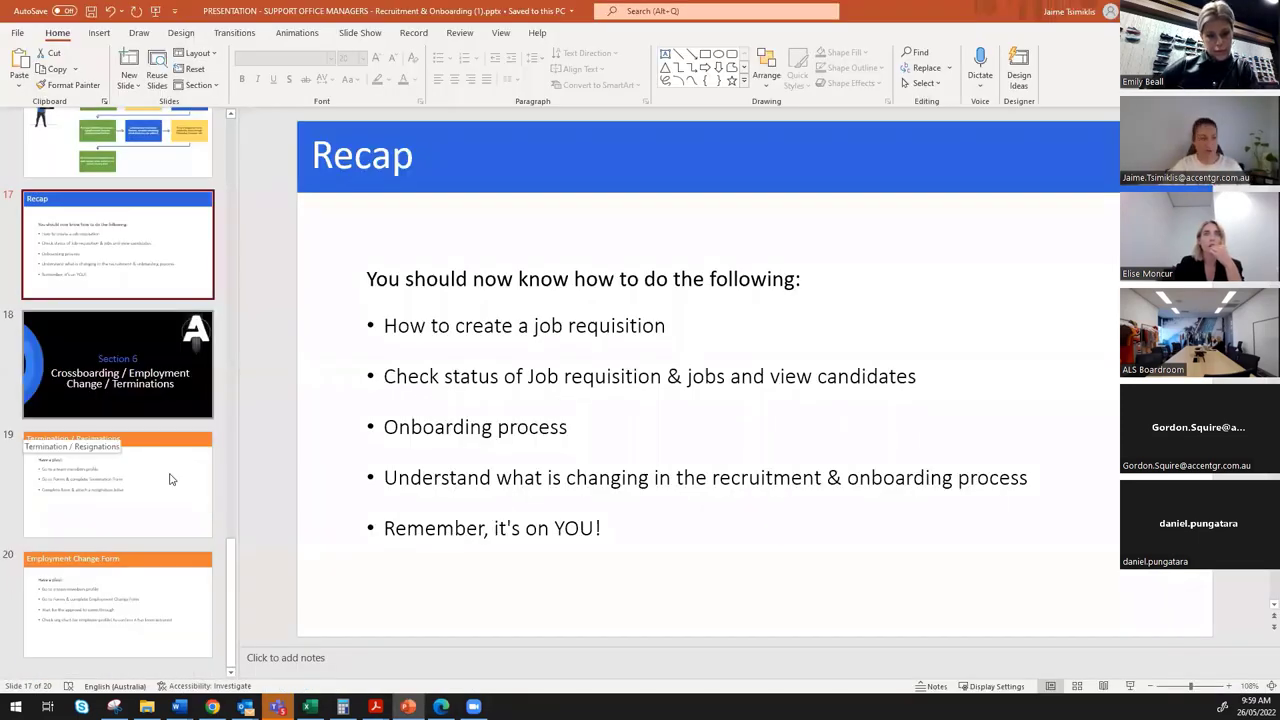
click(170, 479)
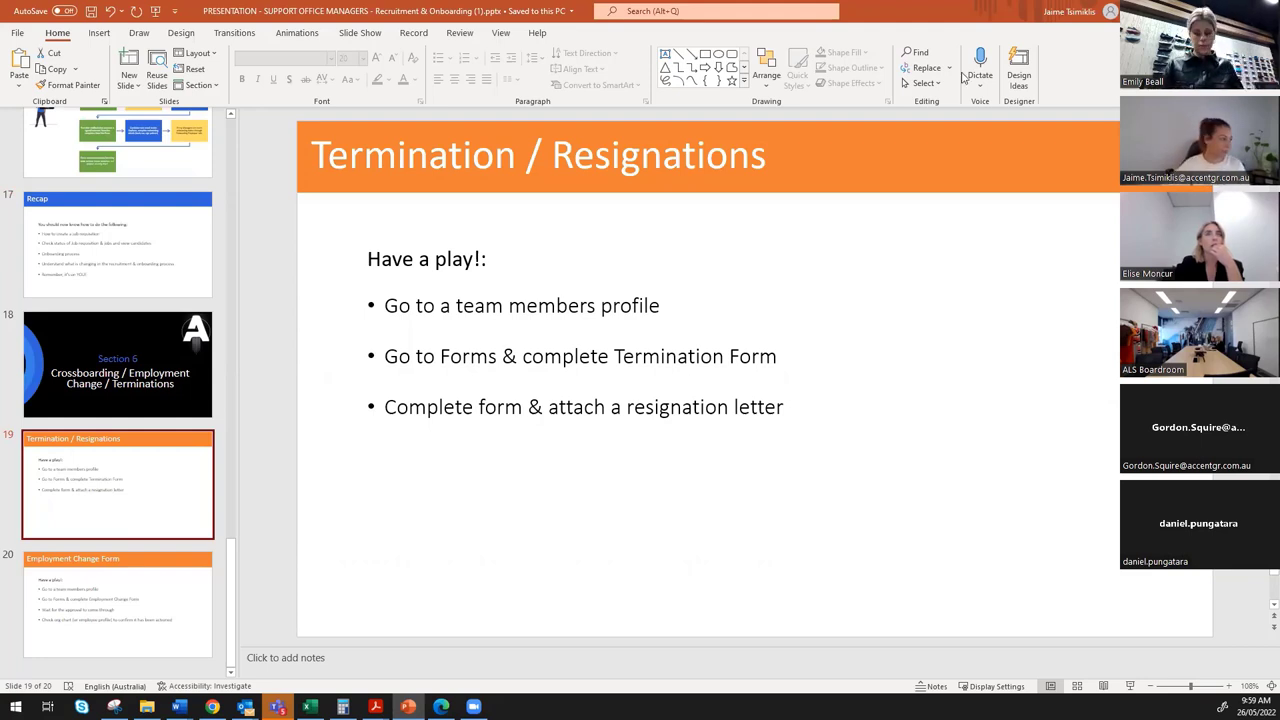
click(157, 597)
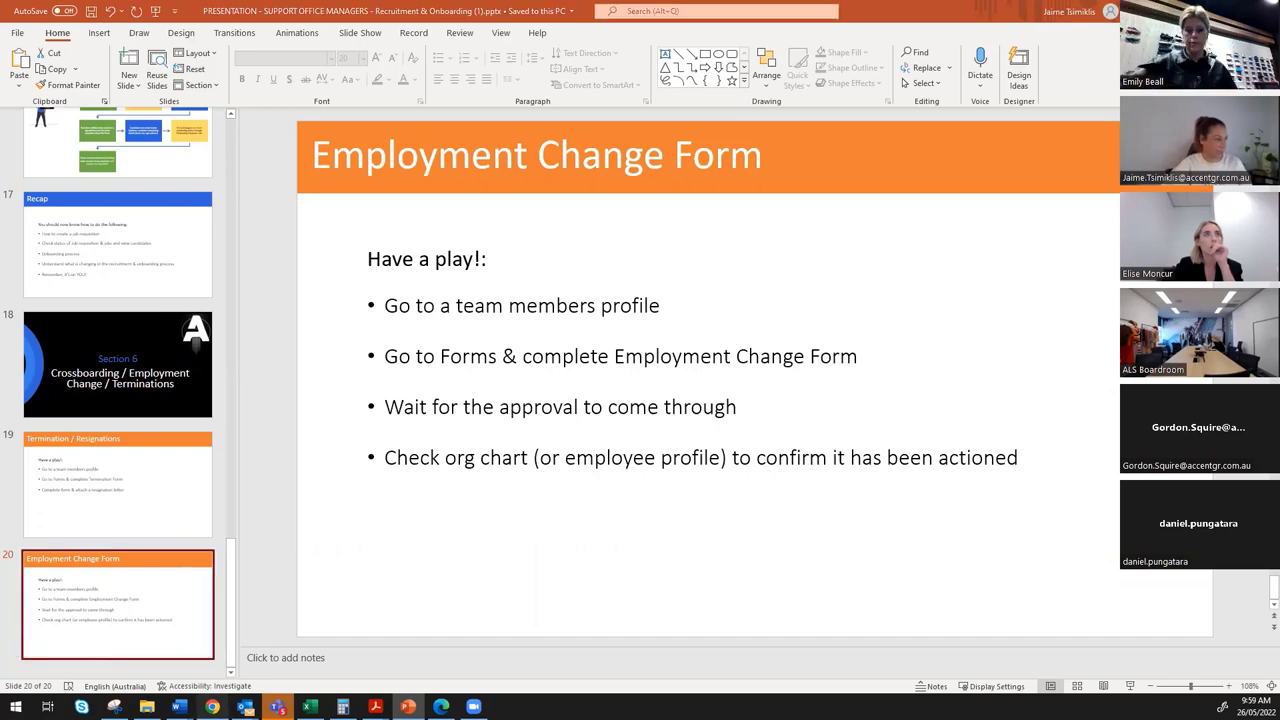
key(alt+Tab)
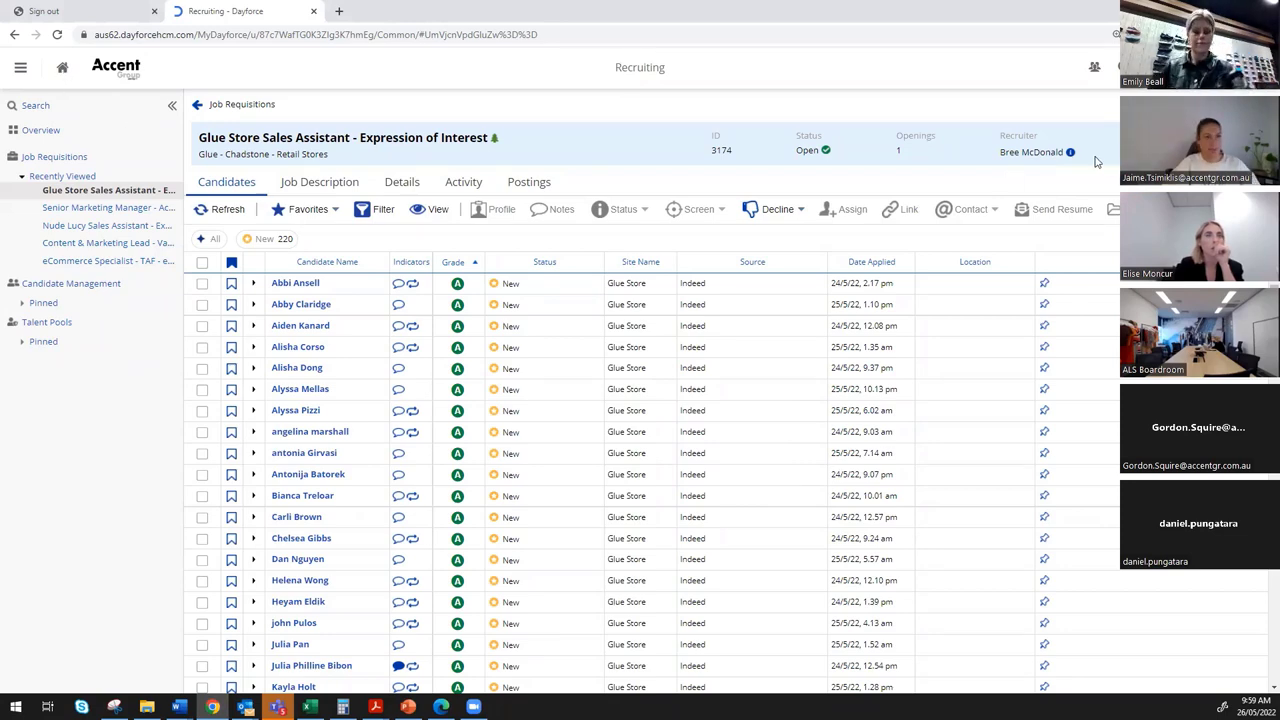
Step: Go to the Dayforce home page and switch to a different available role
click(62, 67)
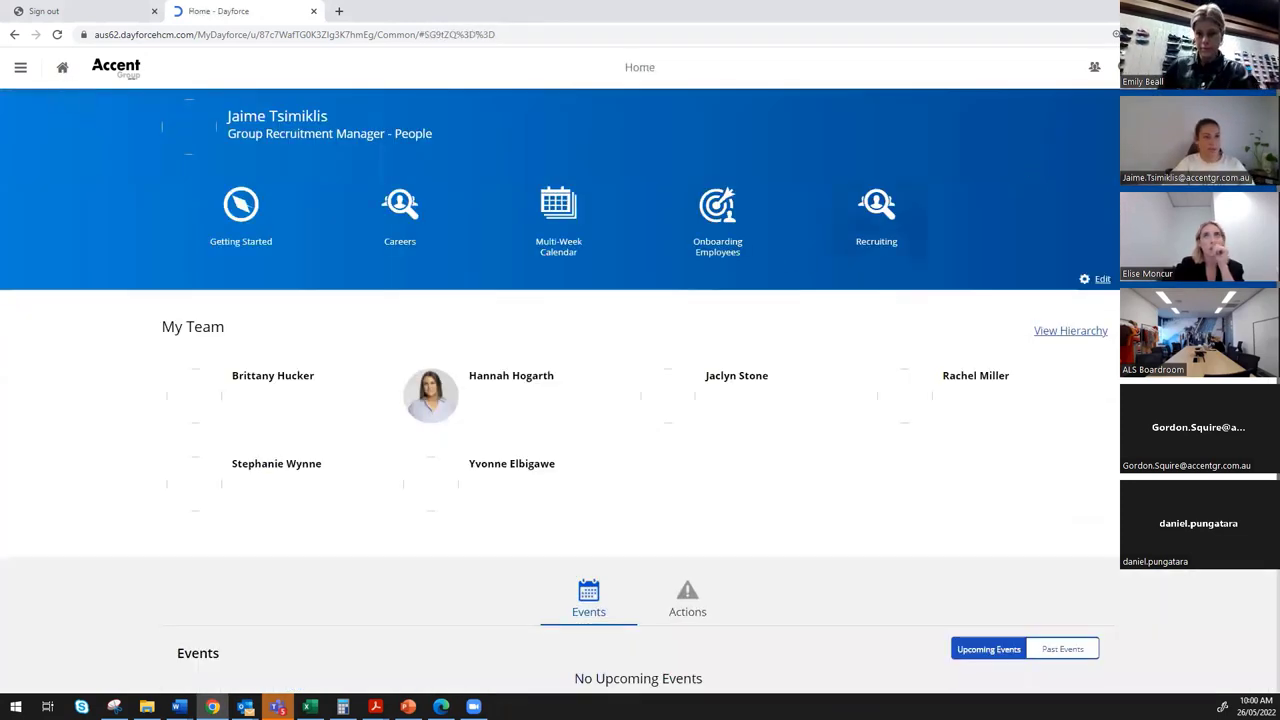
click(1118, 67)
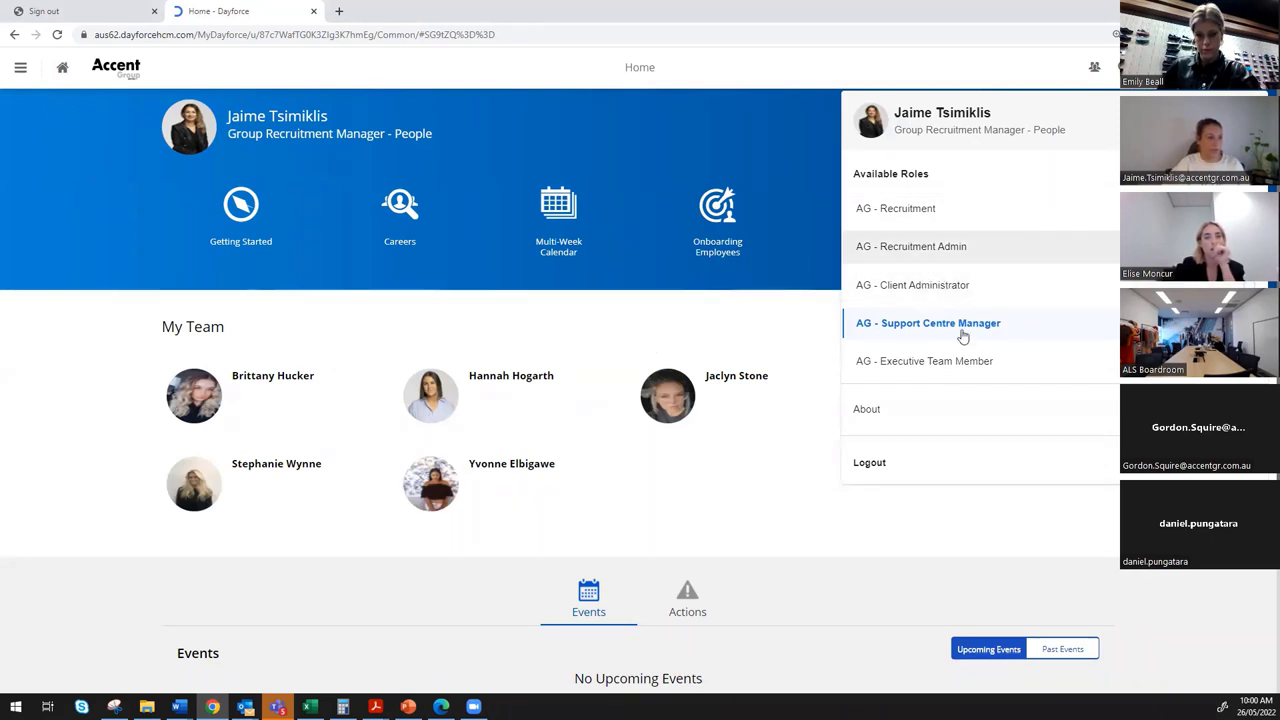
click(921, 296)
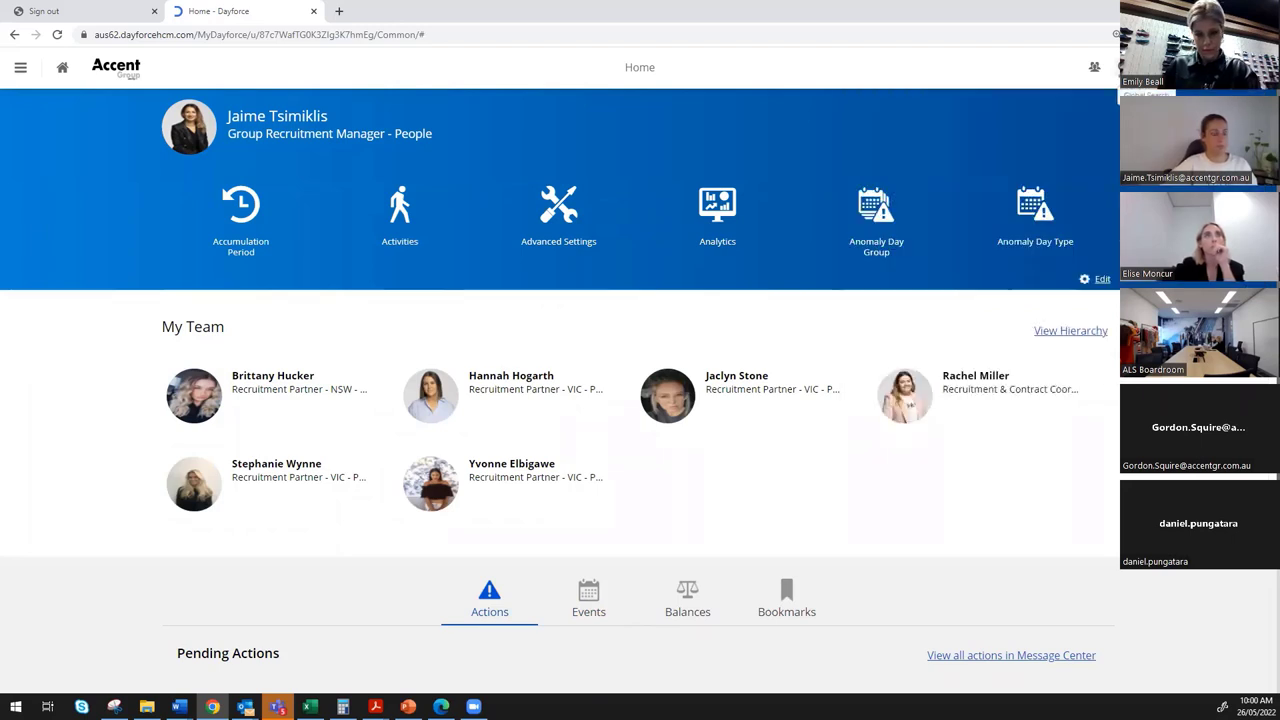
Step: Search for the team member by name and open their full People profile overview
click(1130, 67)
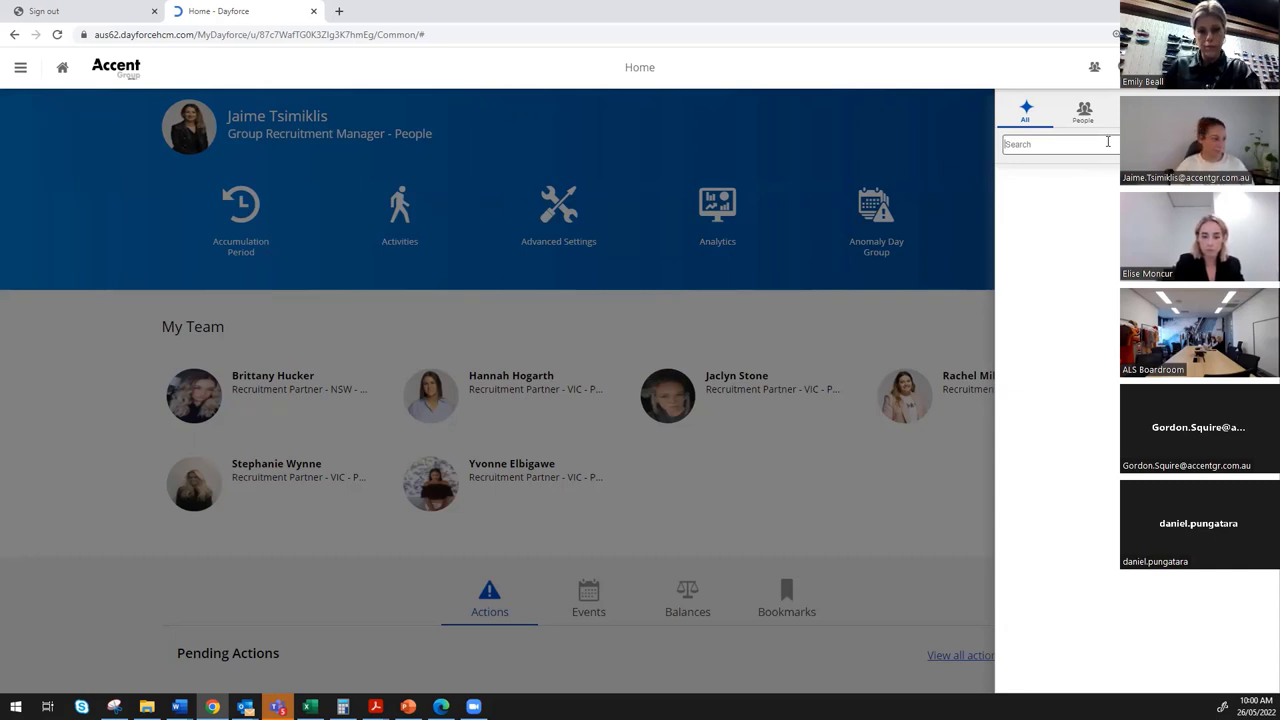
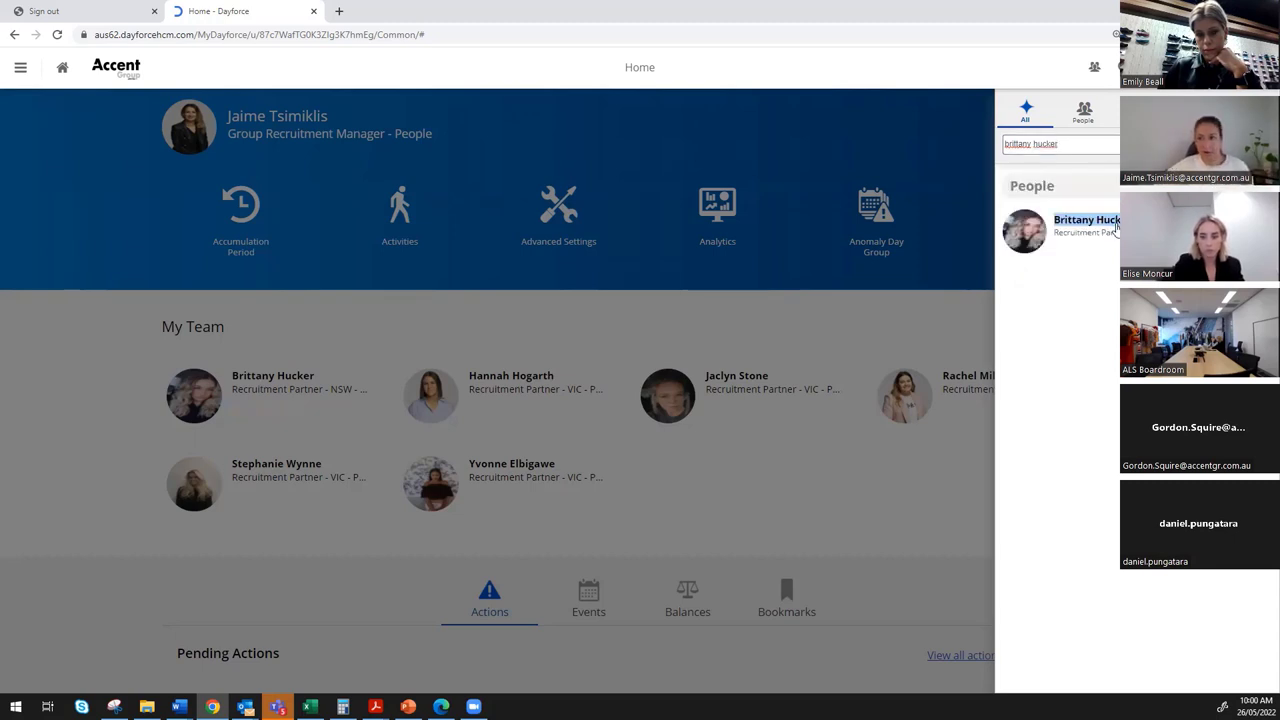
click(1086, 236)
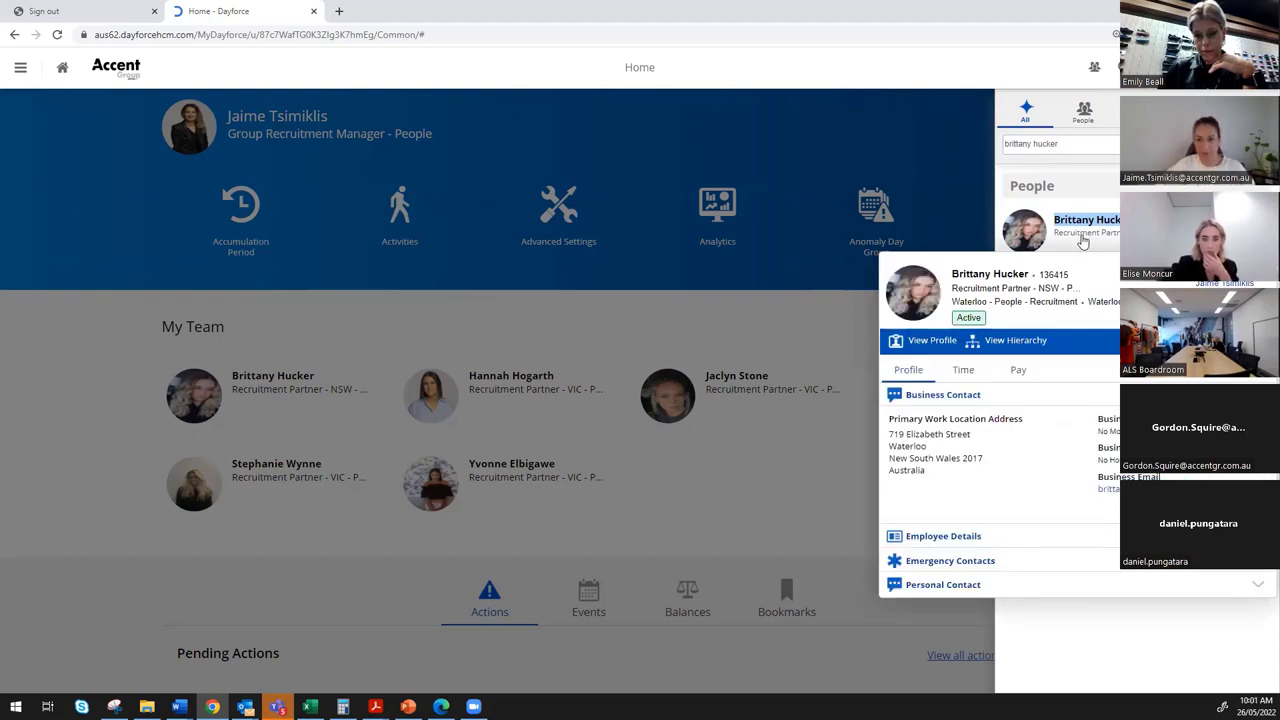
click(929, 349)
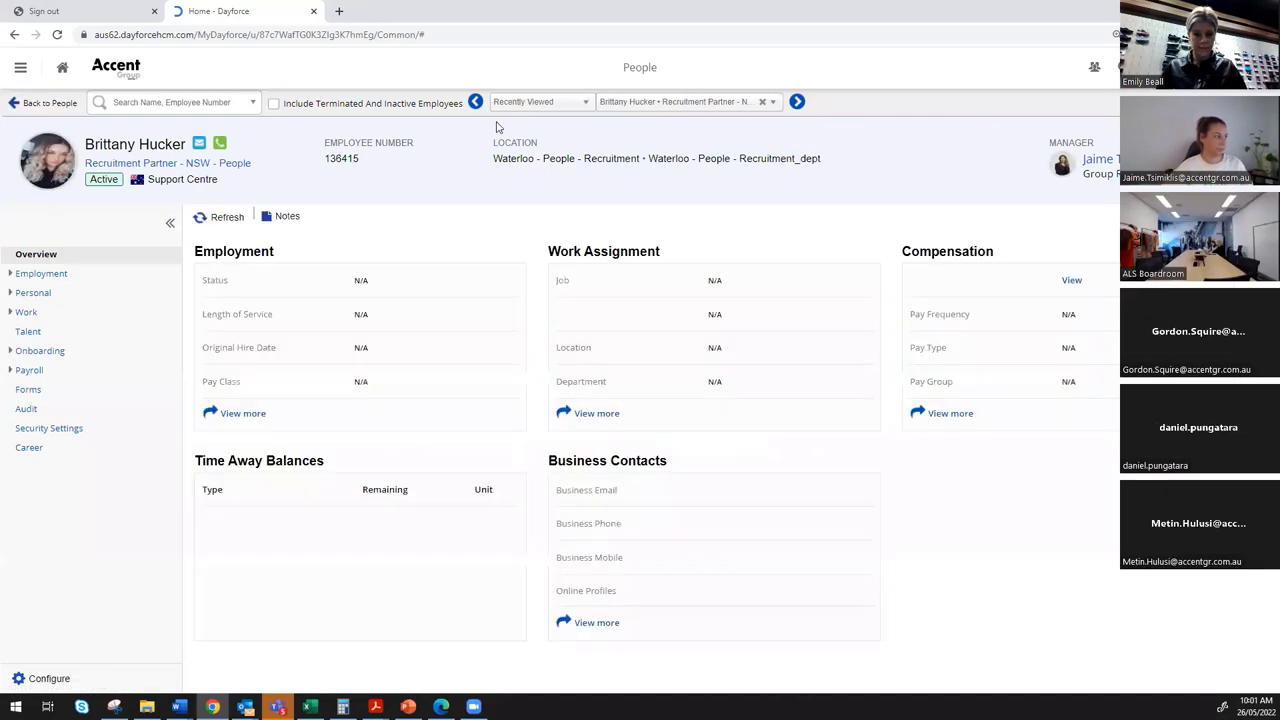
Step: Open the team member's Forms page and scroll down to the Termination/Leave forms
click(26, 313)
click(28, 313)
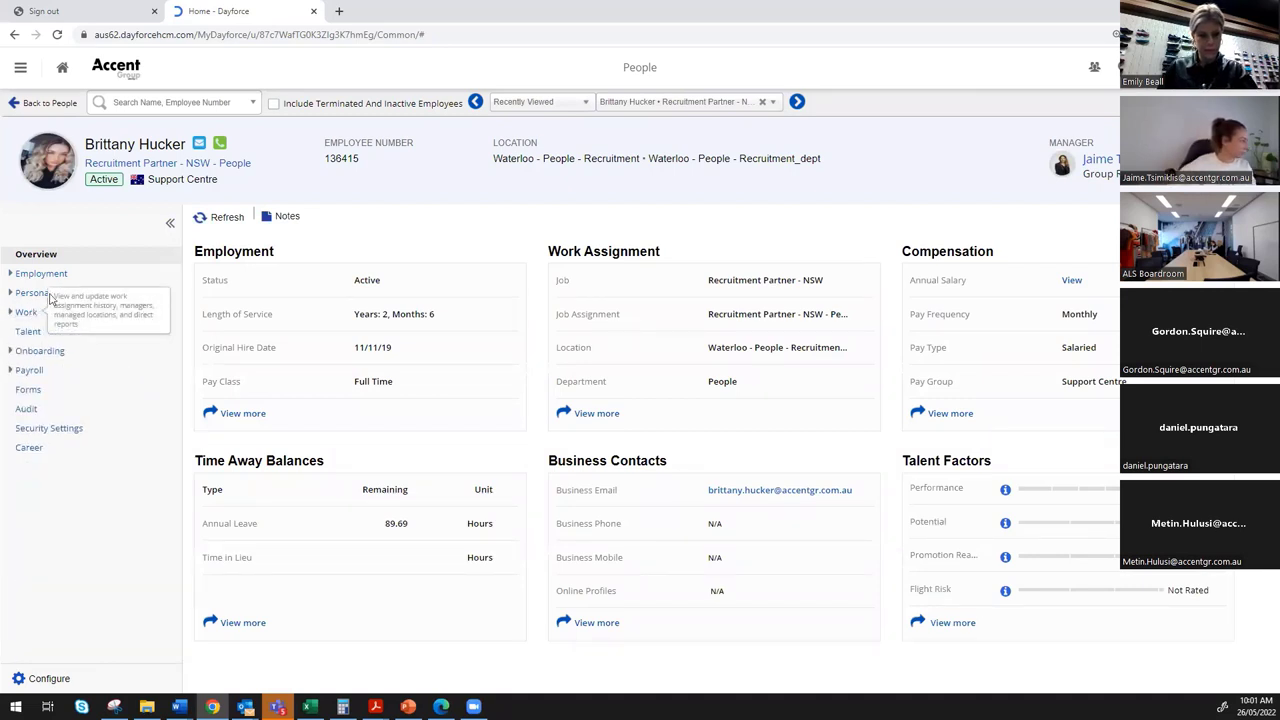
click(27, 391)
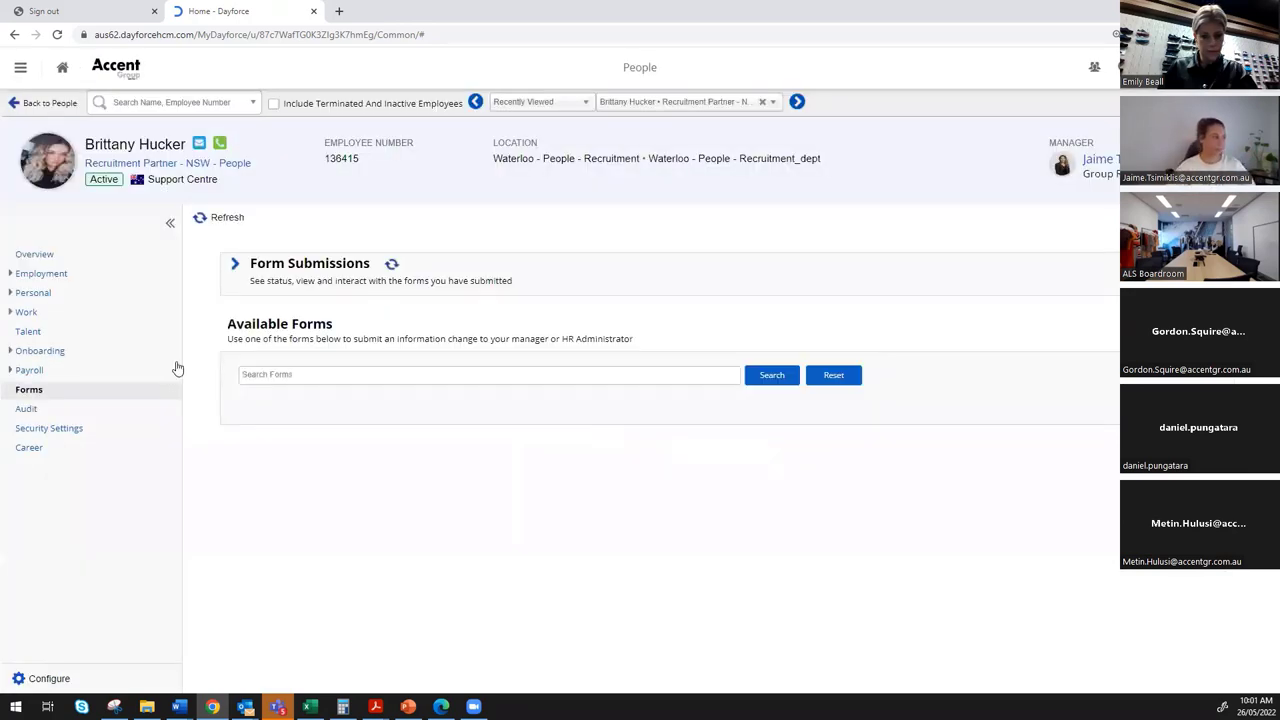
scroll(740, 405, down, 3)
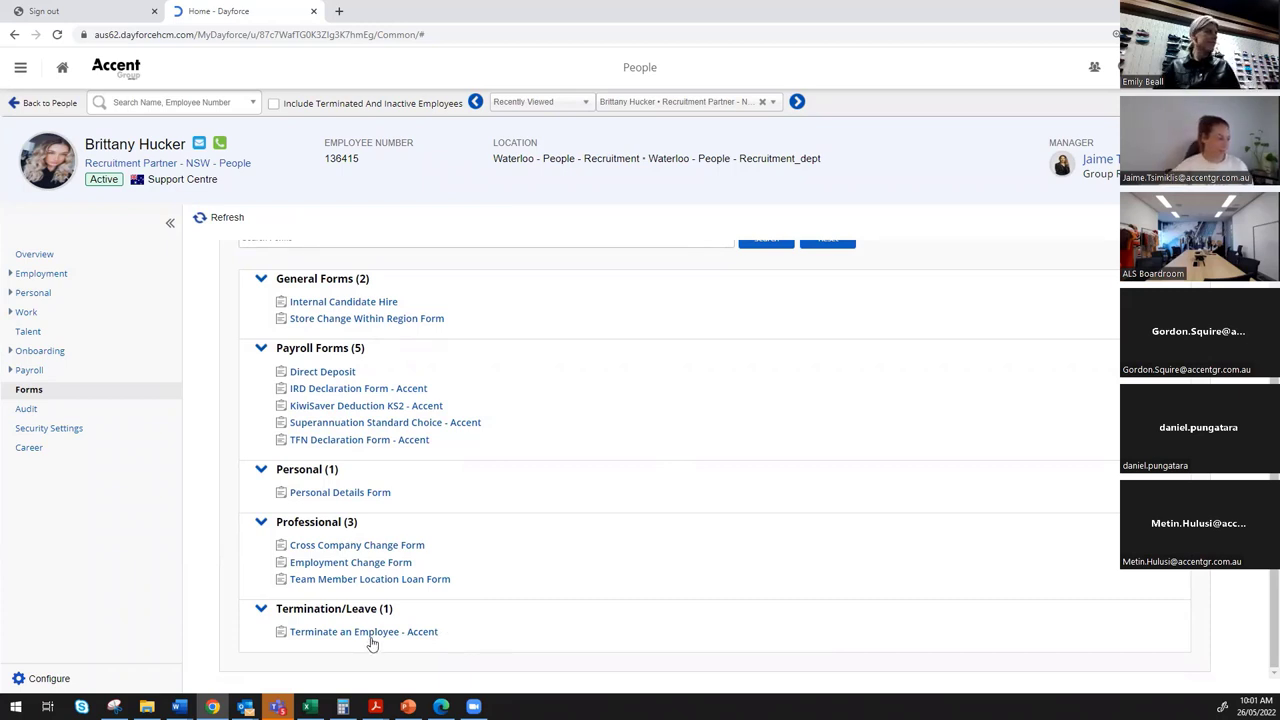
click(376, 637)
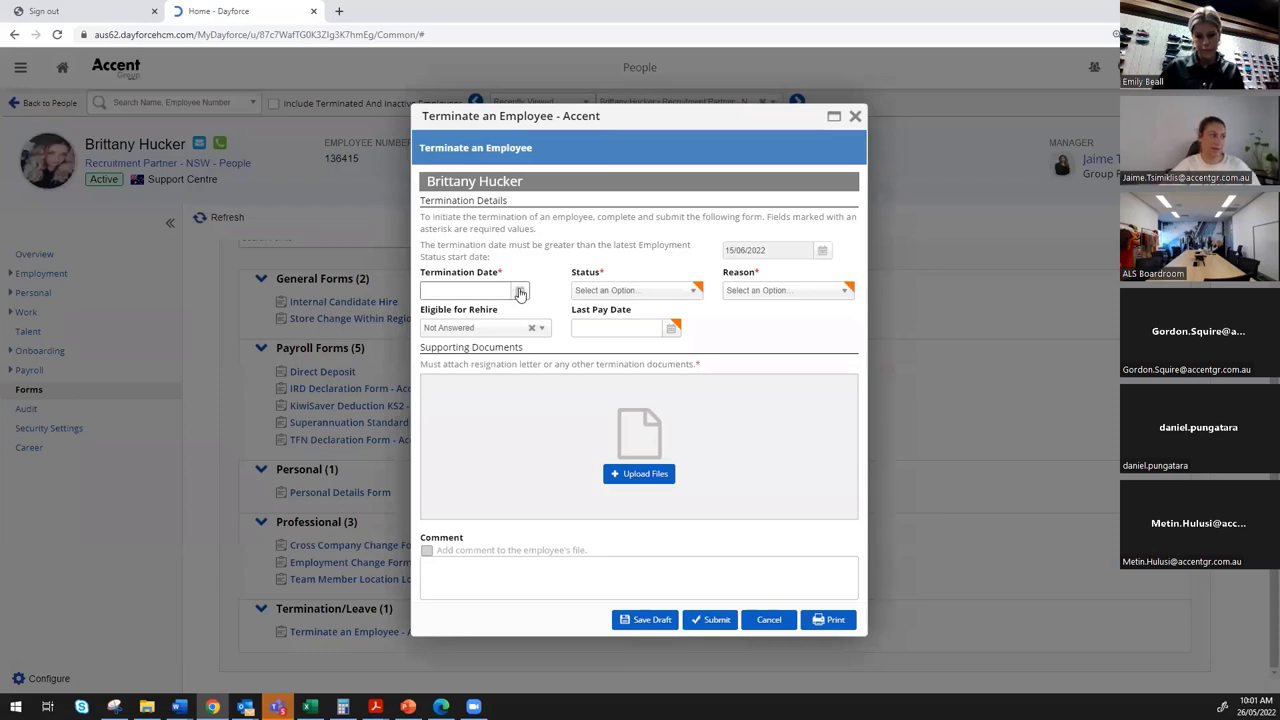
click(520, 291)
click(641, 290)
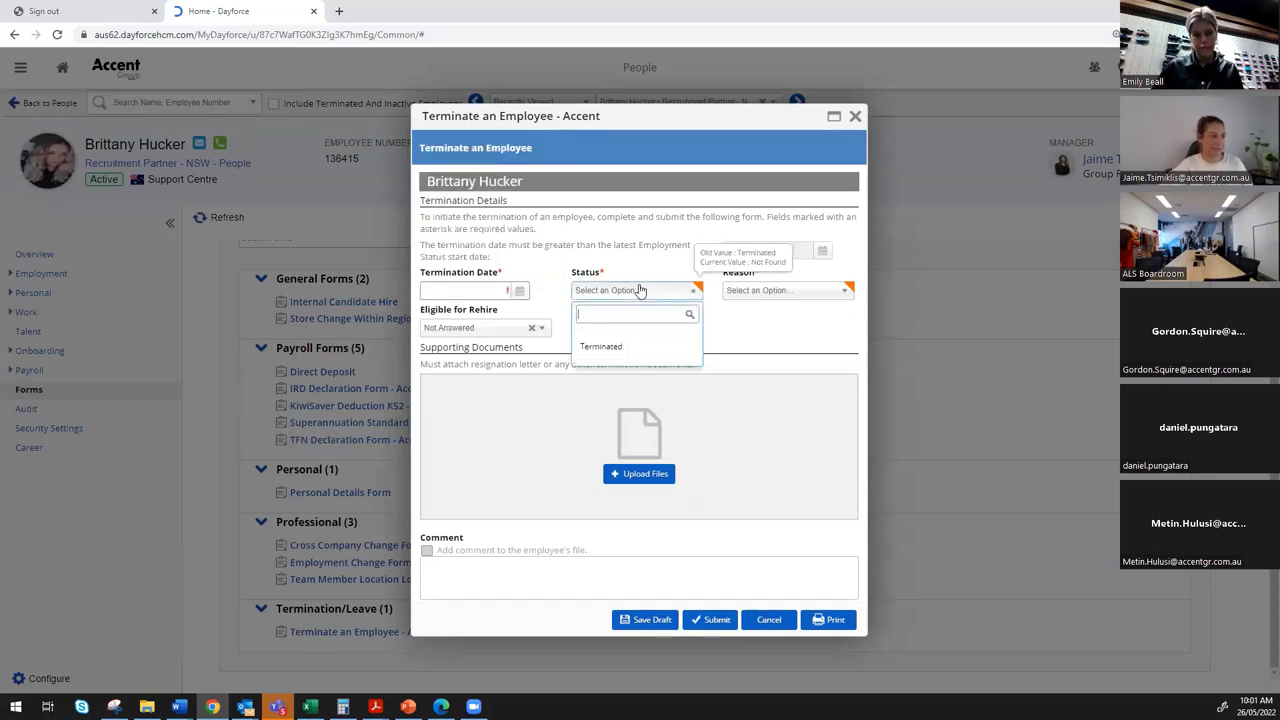
click(630, 350)
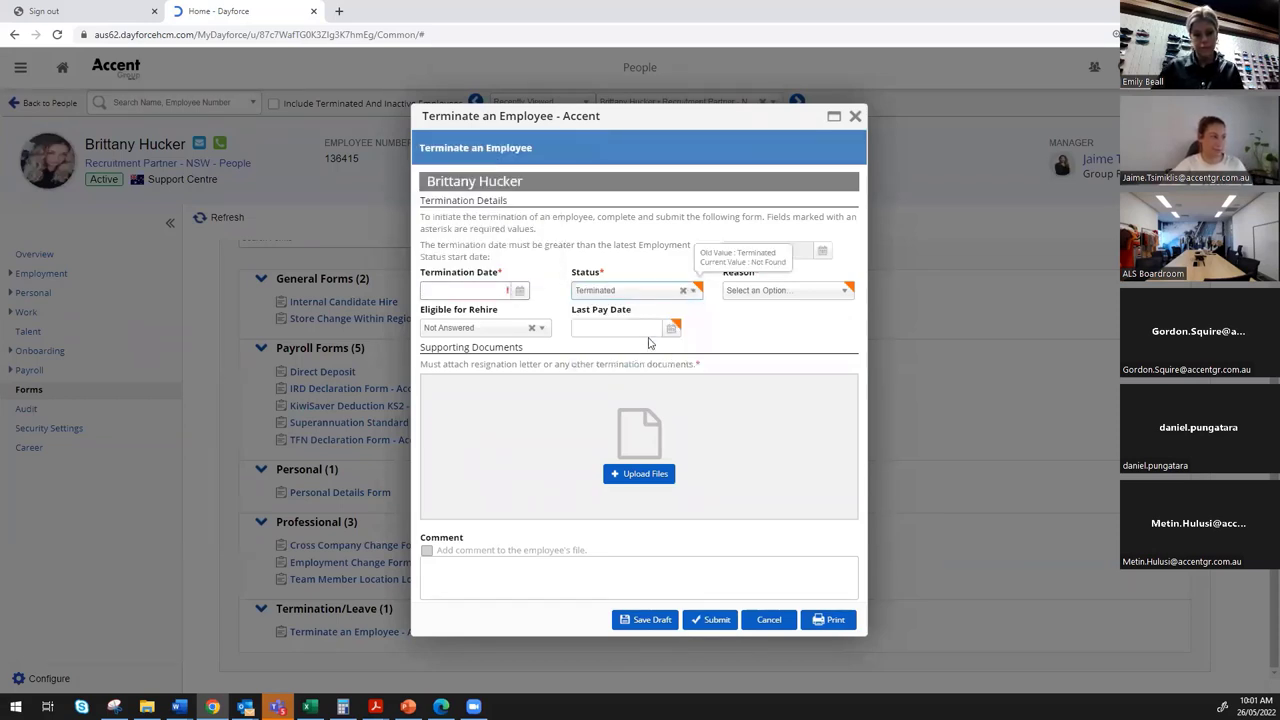
click(778, 292)
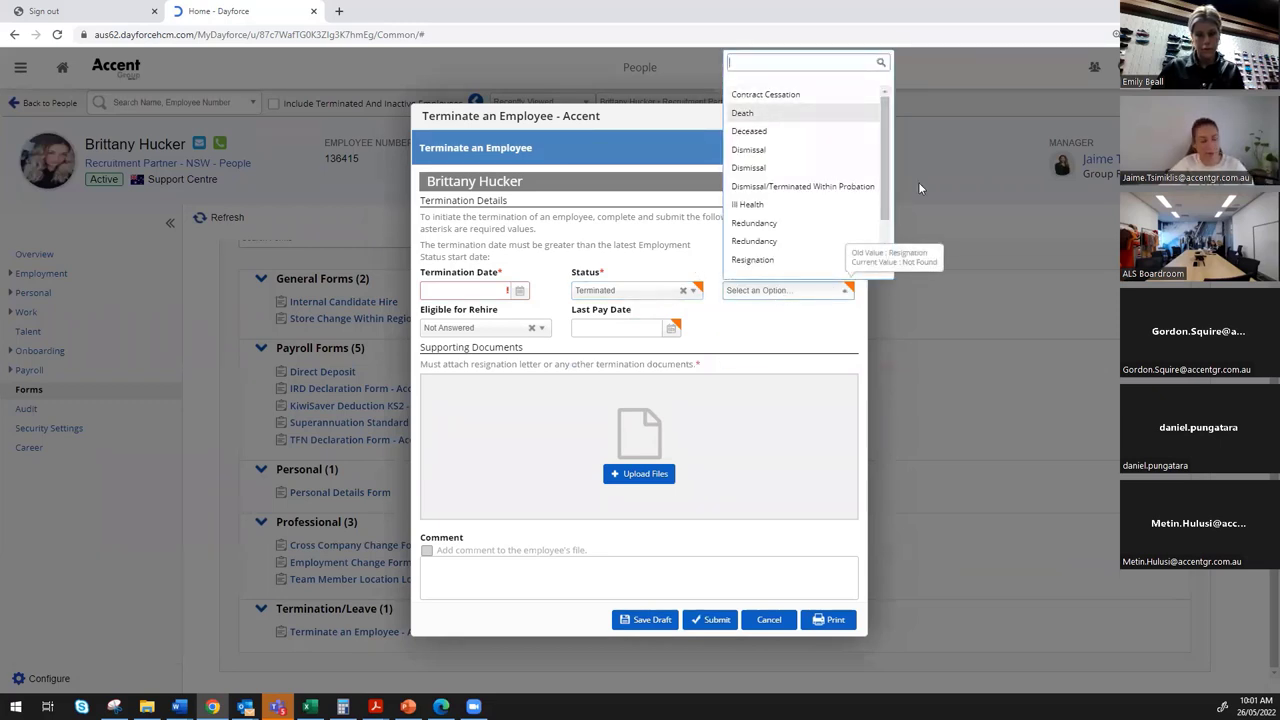
click(484, 332)
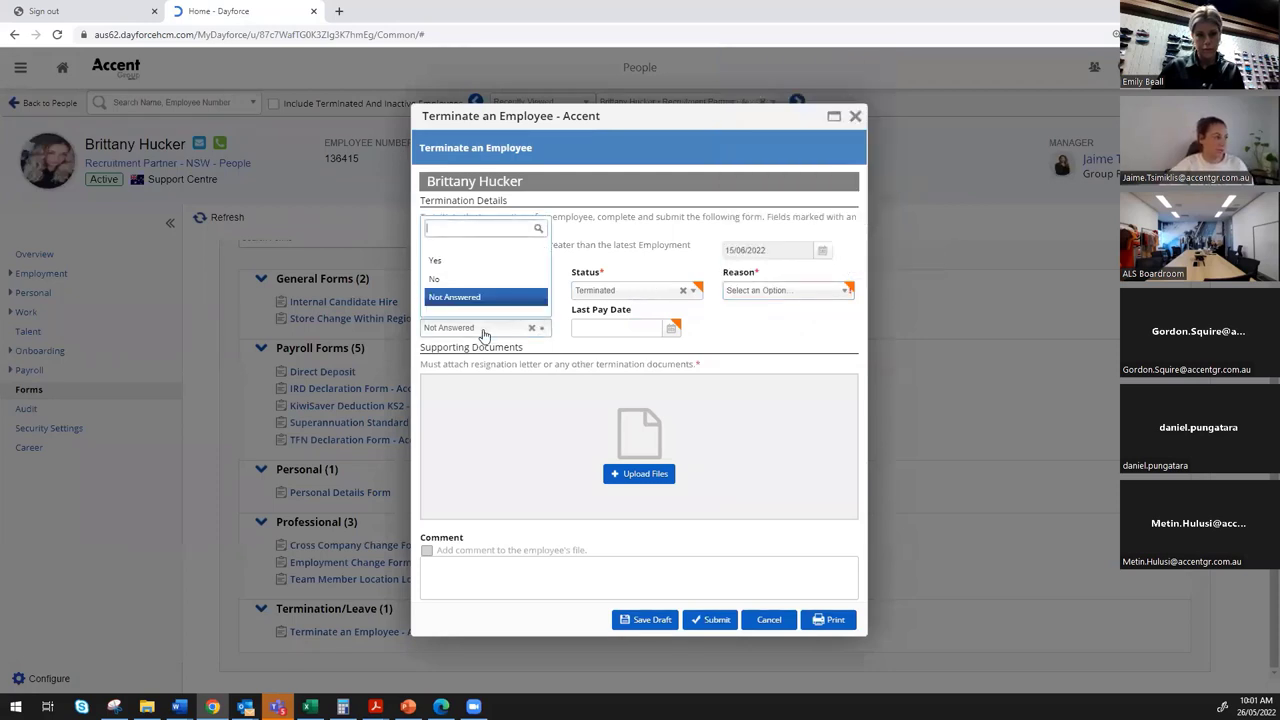
click(673, 329)
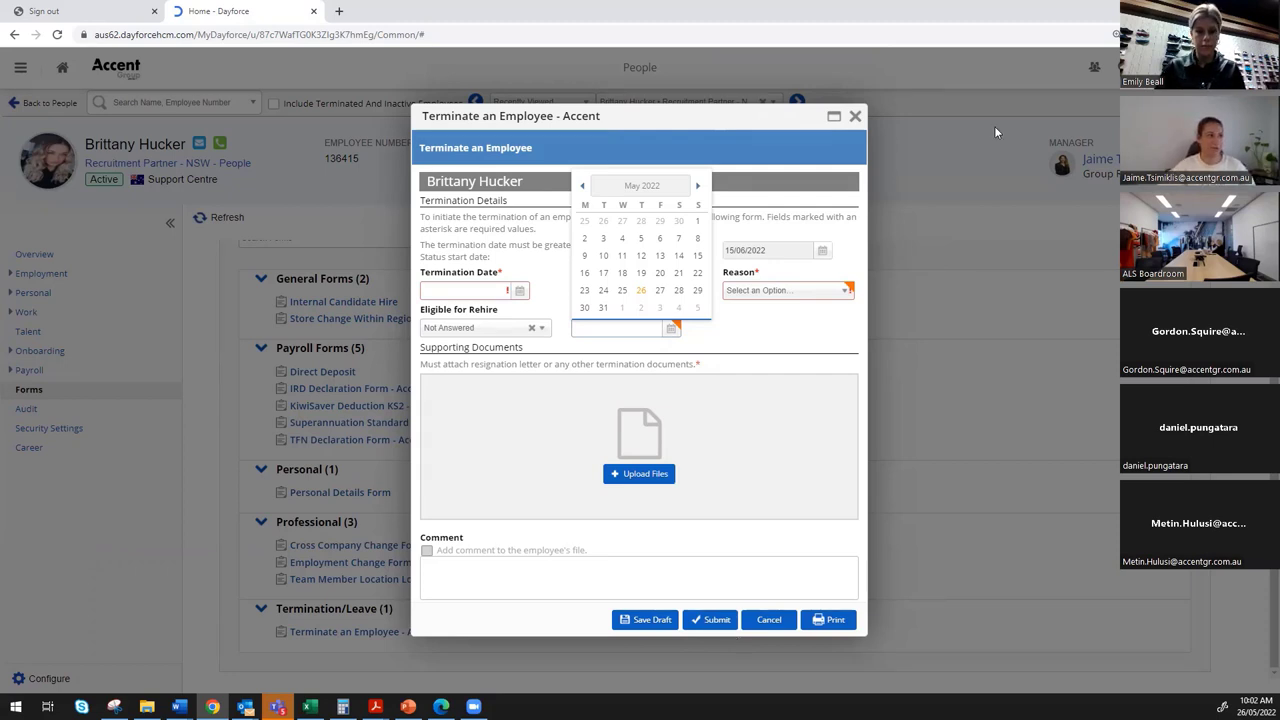
click(855, 116)
click(855, 116)
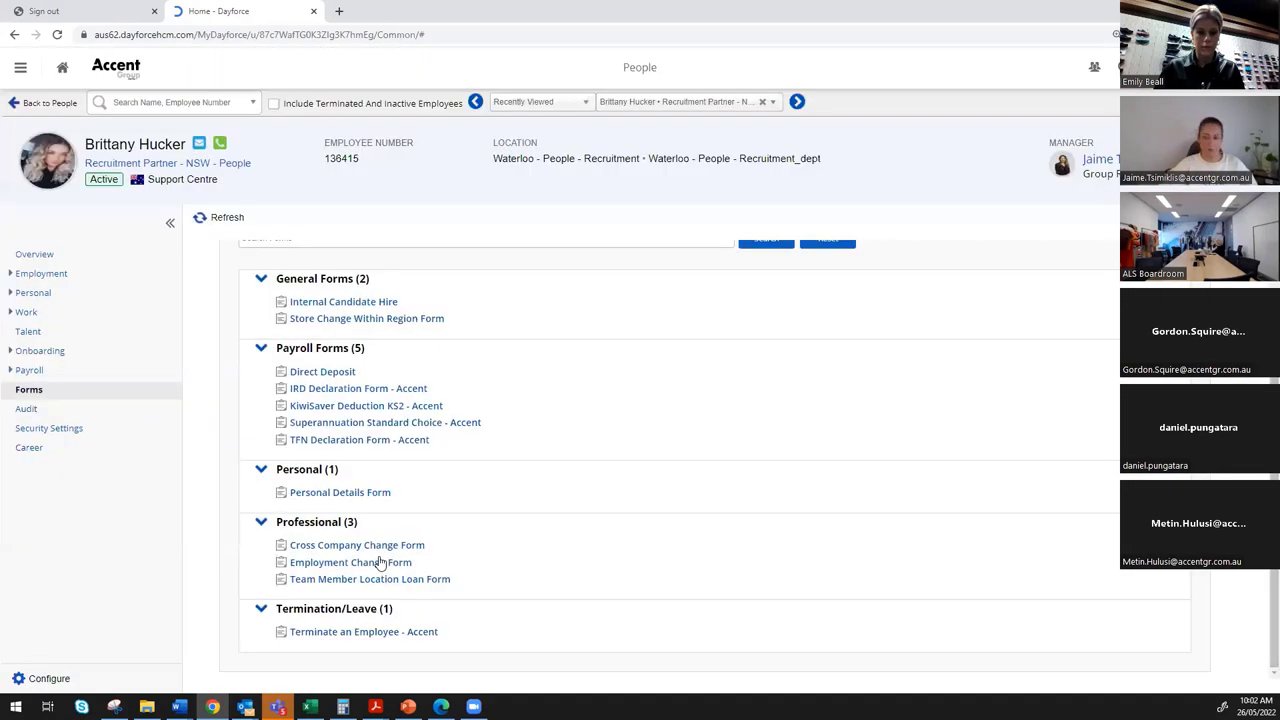
Step: Scroll through the Employment Change Form, close it, and return to PowerPoint slide 20
click(381, 563)
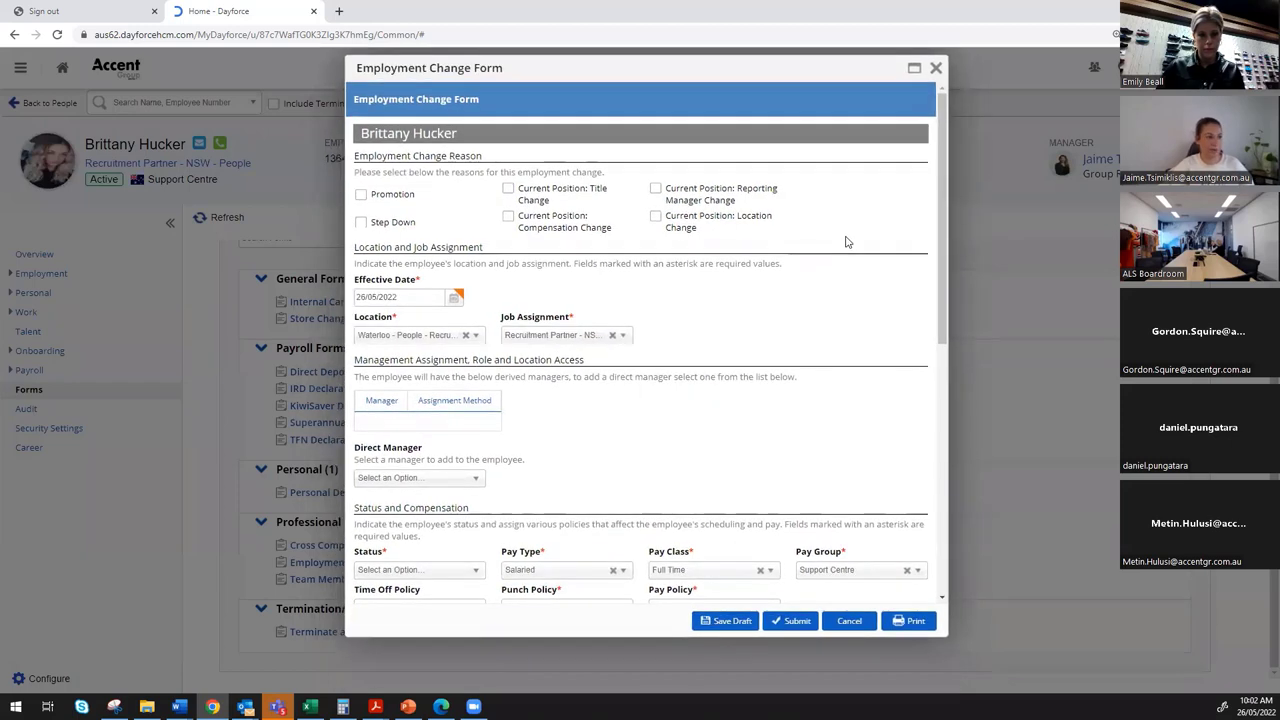
scroll(680, 220, down, 3)
scroll(380, 200, down, 3)
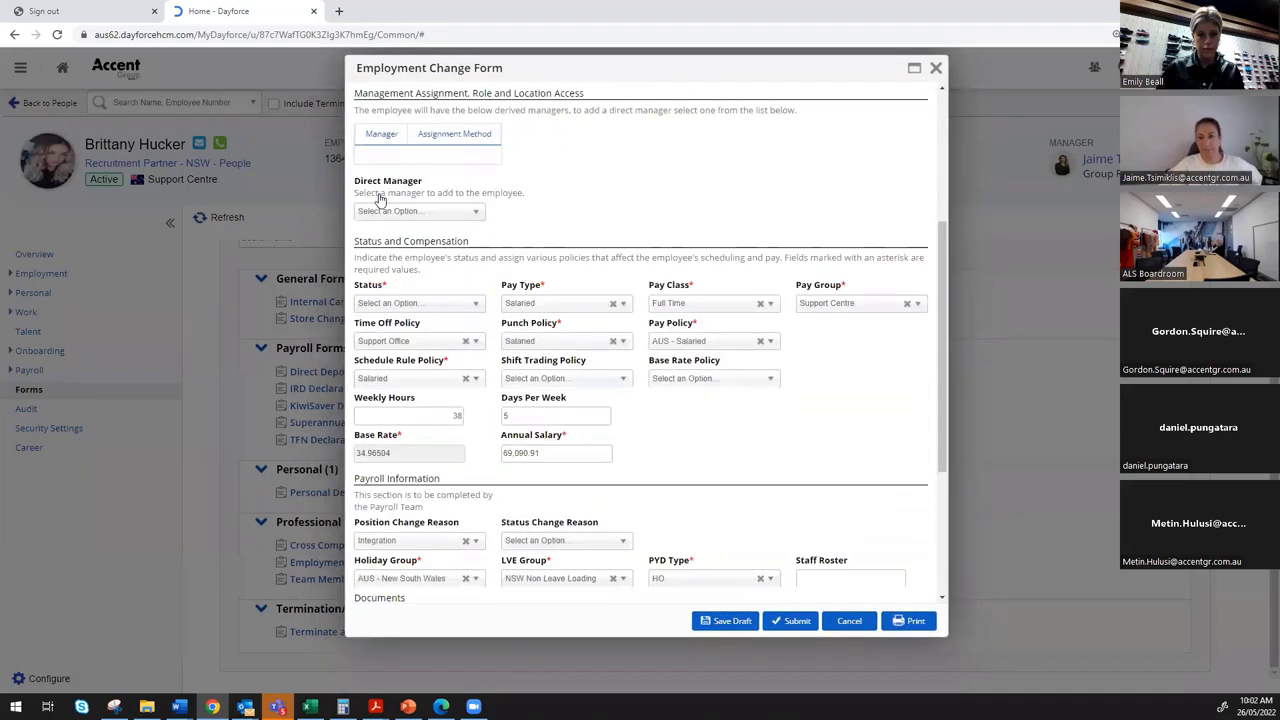
scroll(447, 246, down, 2)
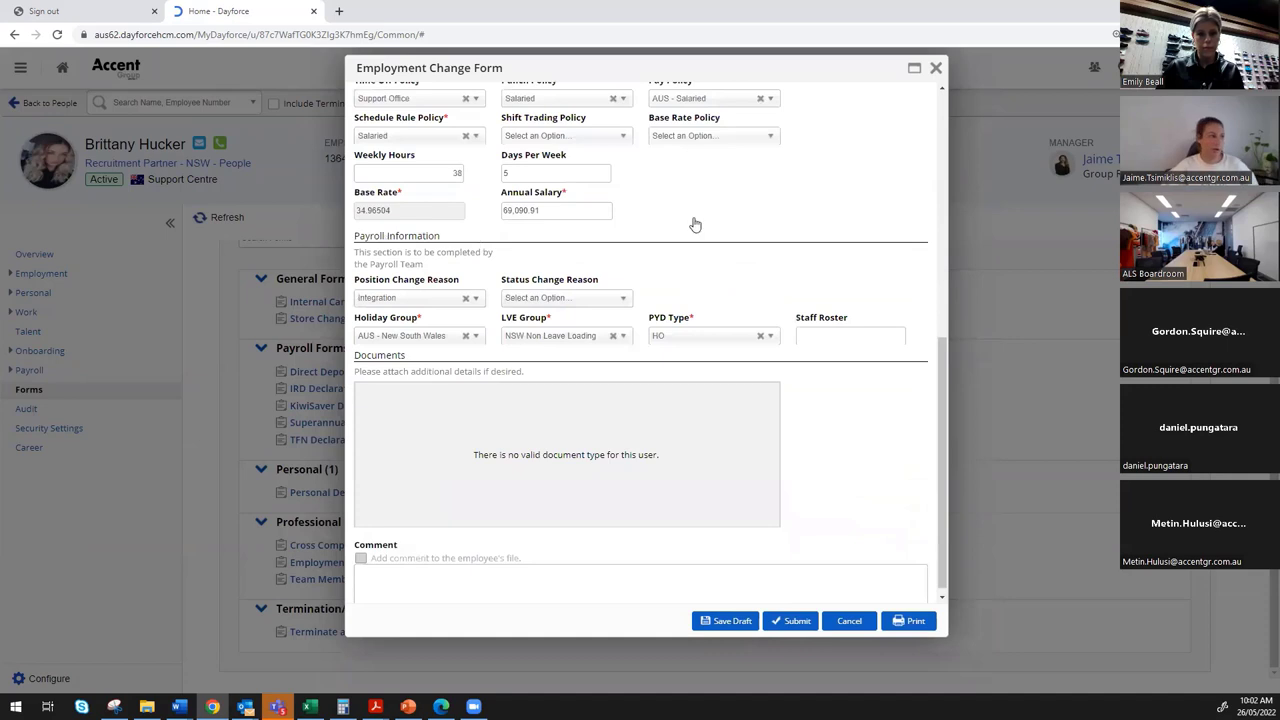
scroll(690, 200, up, 10)
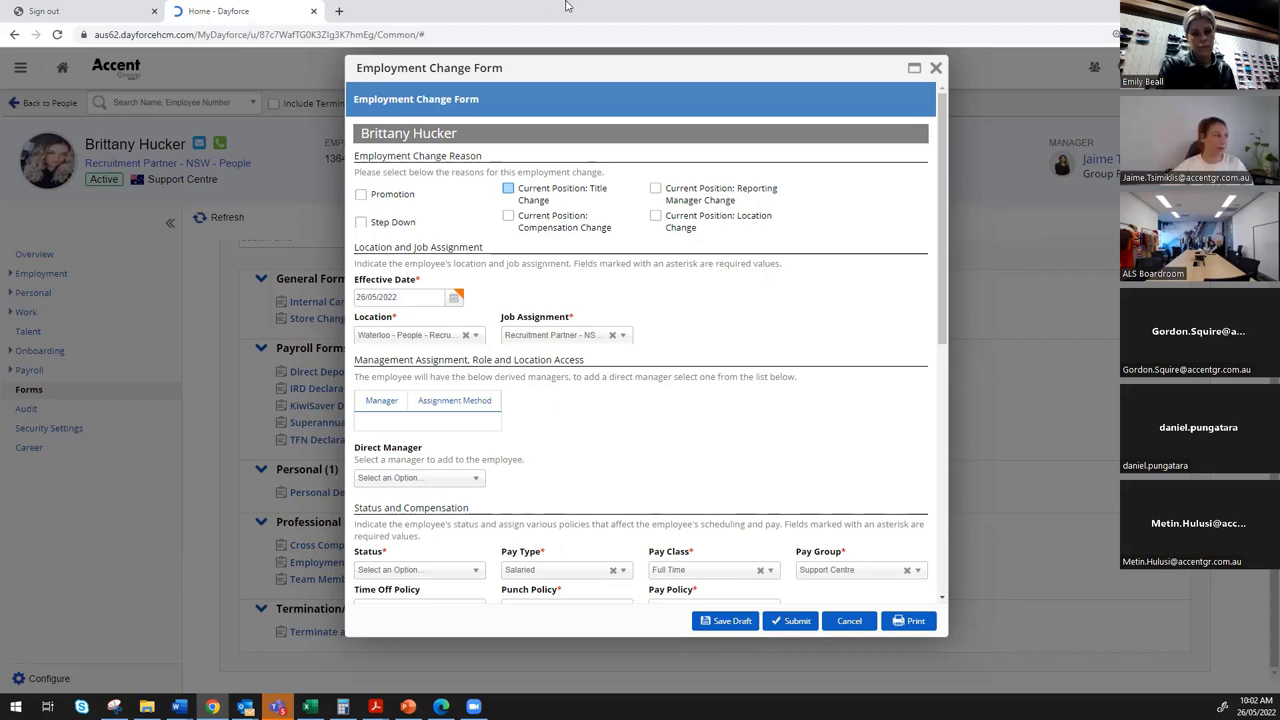
click(935, 67)
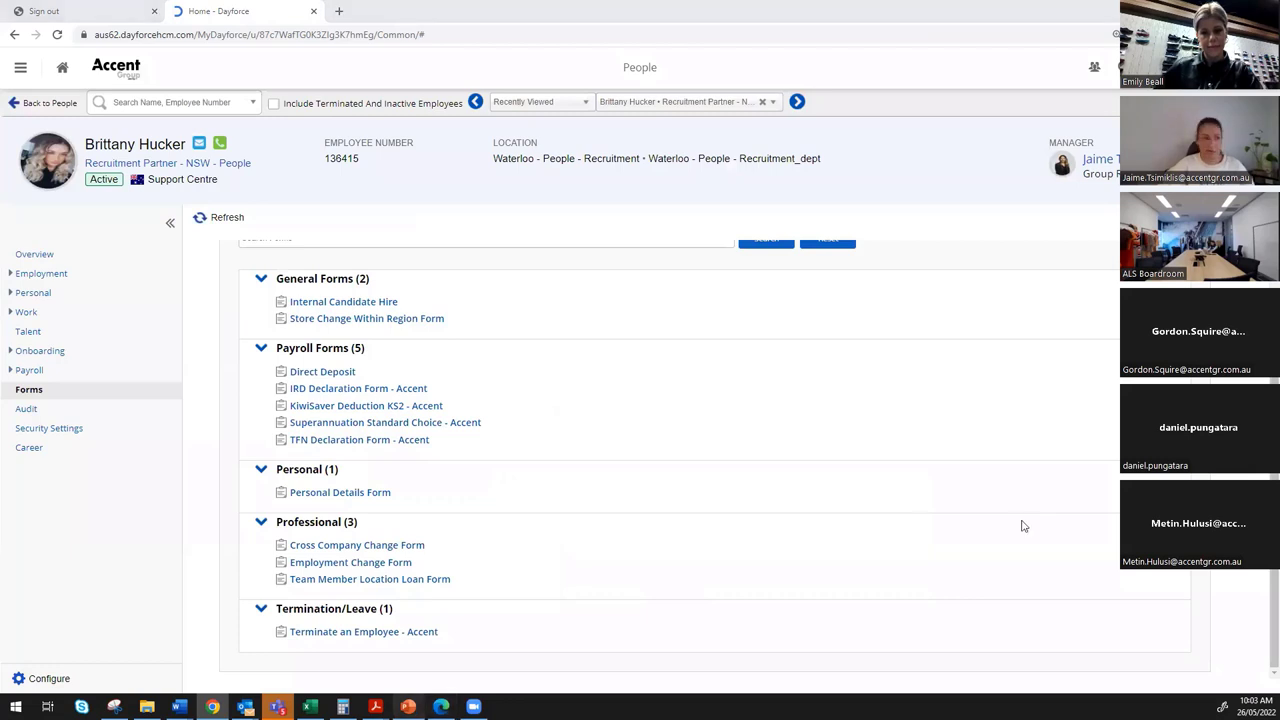
key(alt+Tab)
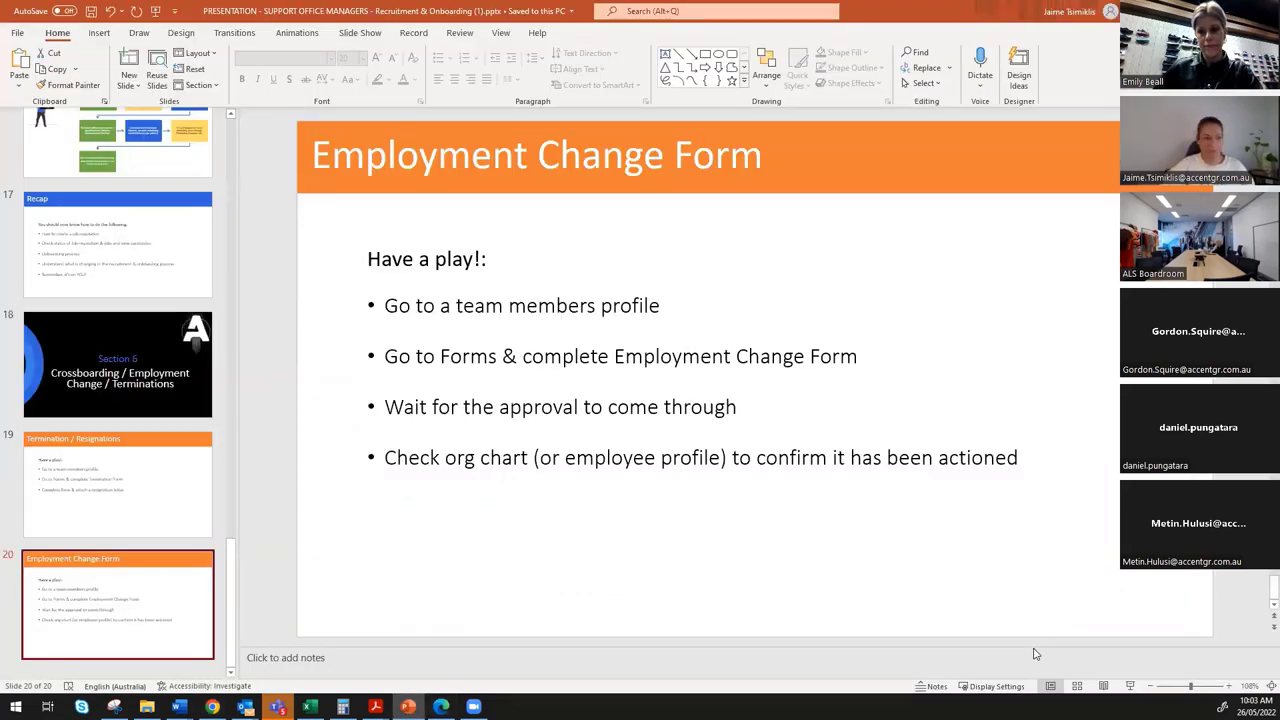